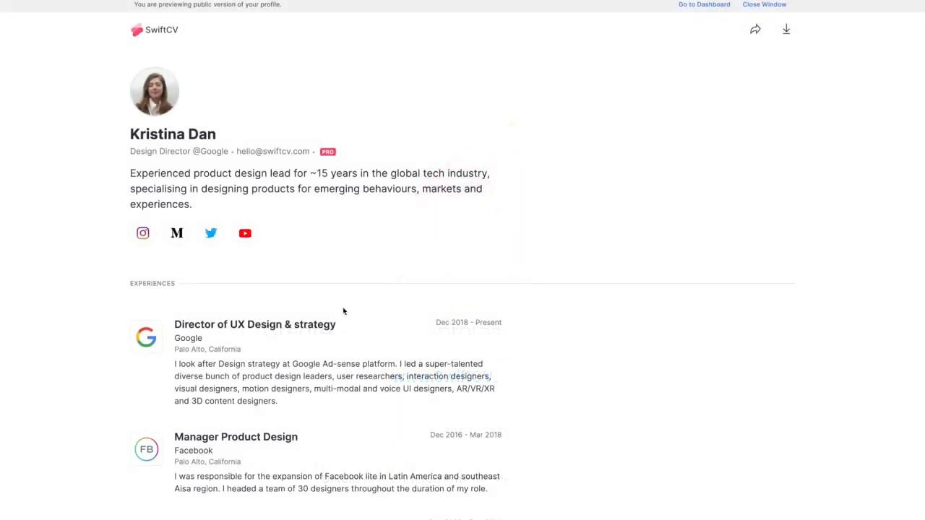
- Browse down the SwiftCV profile and view the enlarged Google Meet project image
{"action": "scroll", "coordinate": [107, 249], "scroll_direction": "down", "scroll_amount": 1}
{"action": "scroll", "coordinate": [107, 249], "scroll_direction": "down", "scroll_amount": 2}
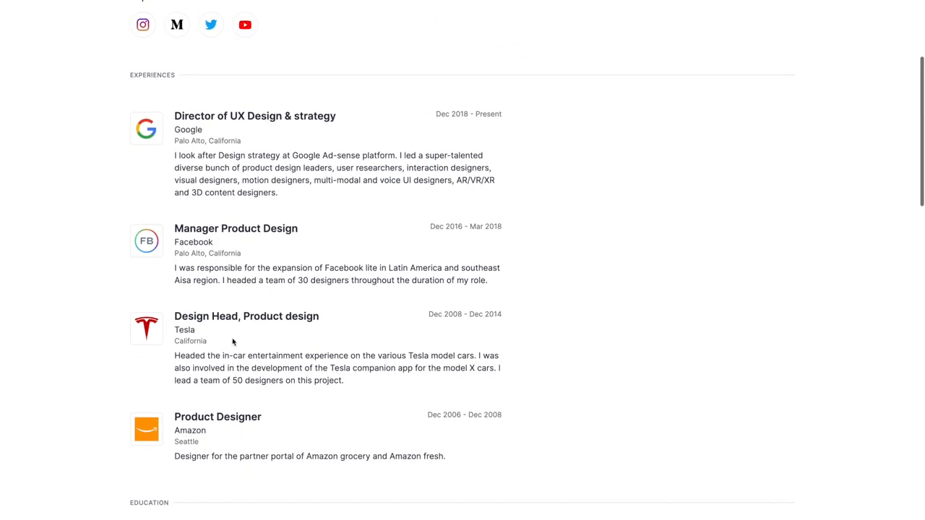
{"action": "scroll", "coordinate": [200, 232], "scroll_direction": "down", "scroll_amount": 4}
{"action": "scroll", "coordinate": [199, 232], "scroll_direction": "down", "scroll_amount": 2}
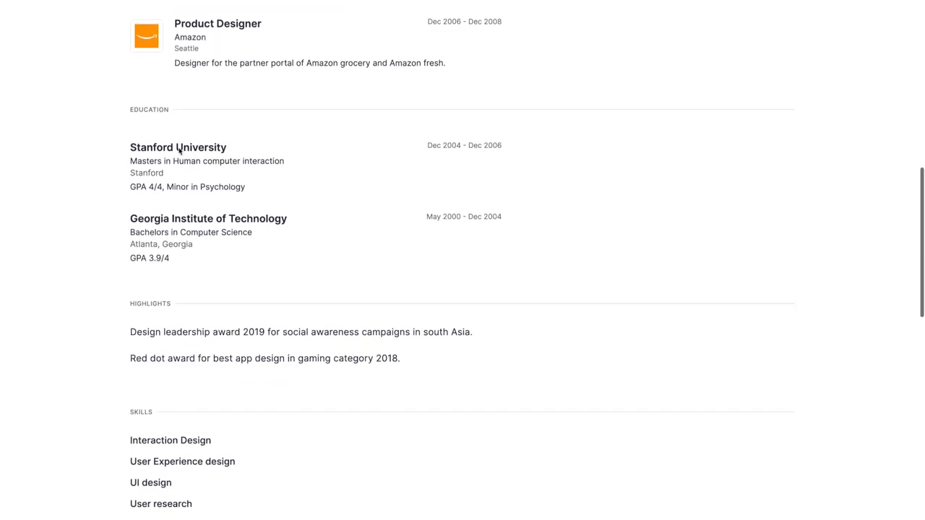
{"action": "scroll", "coordinate": [180, 147], "scroll_direction": "down", "scroll_amount": 3}
{"action": "scroll", "coordinate": [157, 368], "scroll_direction": "down", "scroll_amount": 4}
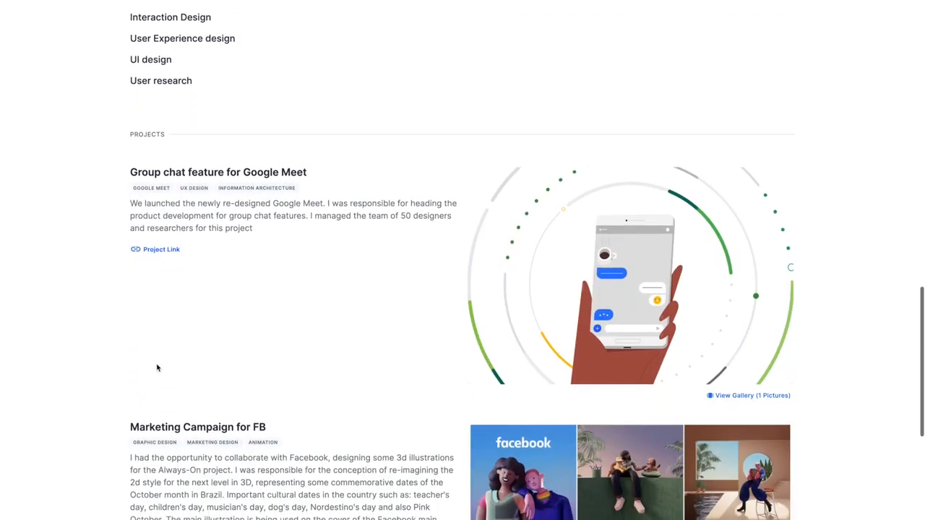
{"action": "scroll", "coordinate": [181, 185], "scroll_direction": "down", "scroll_amount": 2}
{"action": "scroll", "coordinate": [227, 209], "scroll_direction": "down", "scroll_amount": 2}
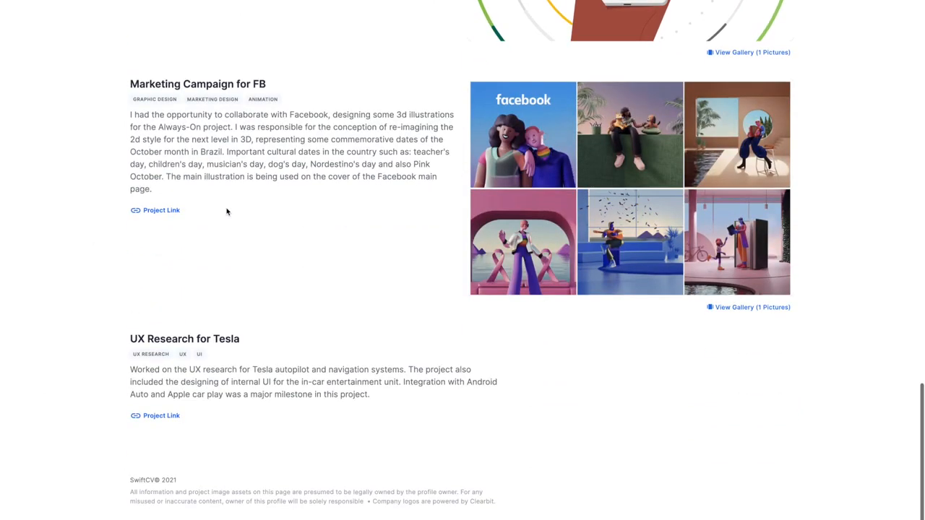
{"action": "scroll", "coordinate": [199, 292], "scroll_direction": "up", "scroll_amount": 6}
{"action": "scroll", "coordinate": [296, 310], "scroll_direction": "down", "scroll_amount": 1}
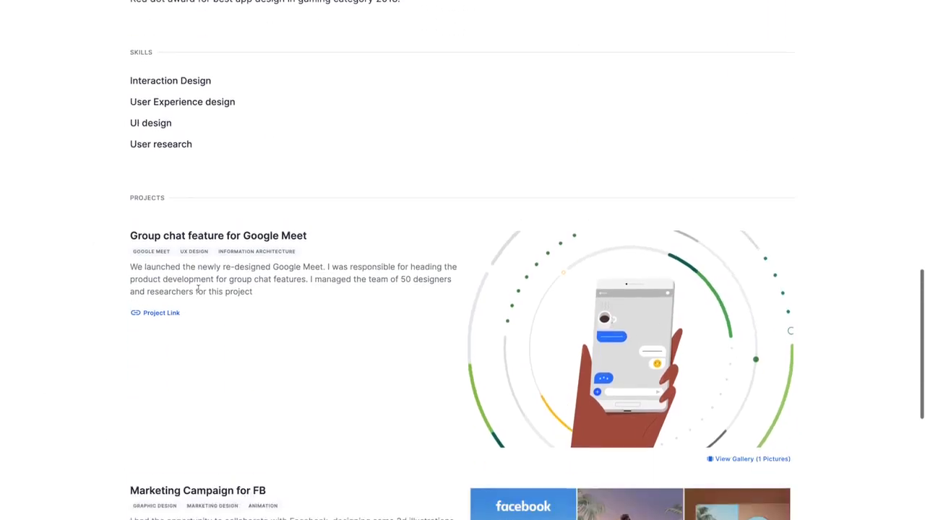
{"action": "left_click", "coordinate": [515, 312]}
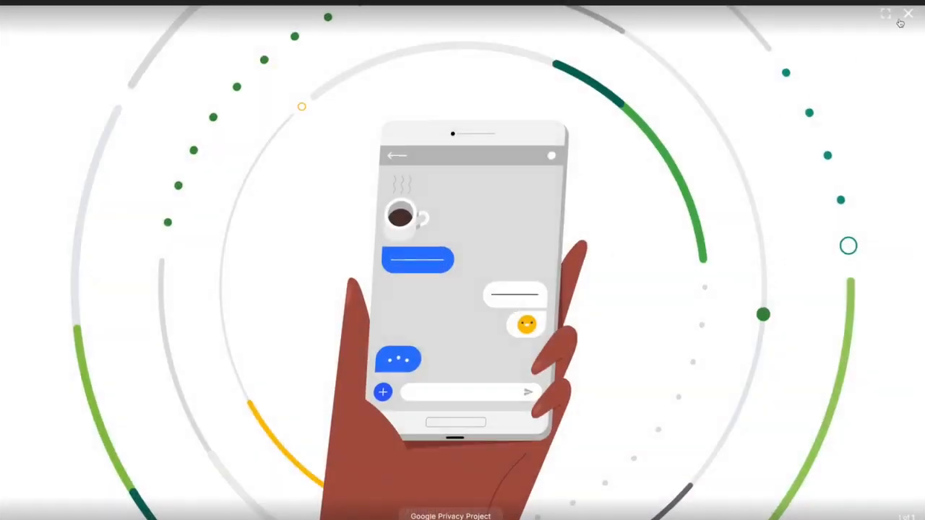
{"action": "left_click", "coordinate": [905, 14]}
- Return to the top of the profile and bring up its sharing options
{"action": "scroll", "coordinate": [339, 295], "scroll_direction": "up", "scroll_amount": 13}
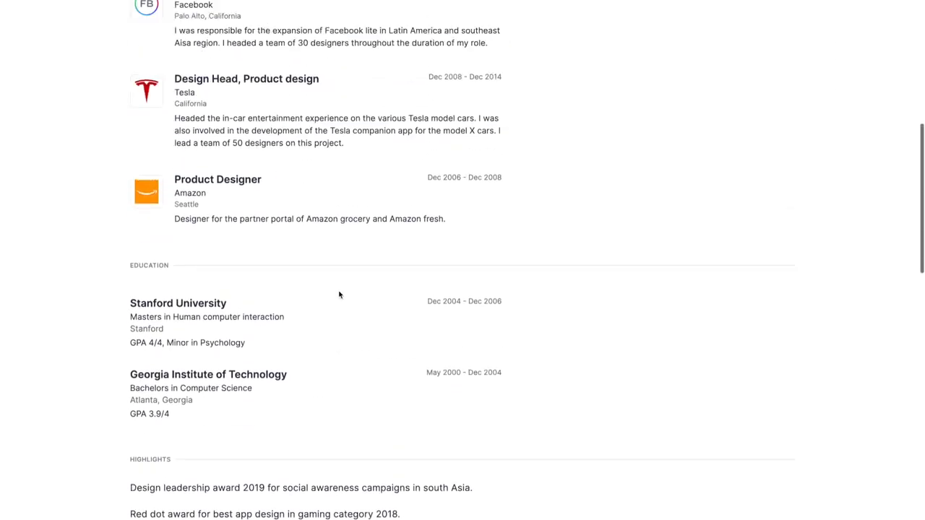
{"action": "scroll", "coordinate": [339, 291], "scroll_direction": "up", "scroll_amount": 3}
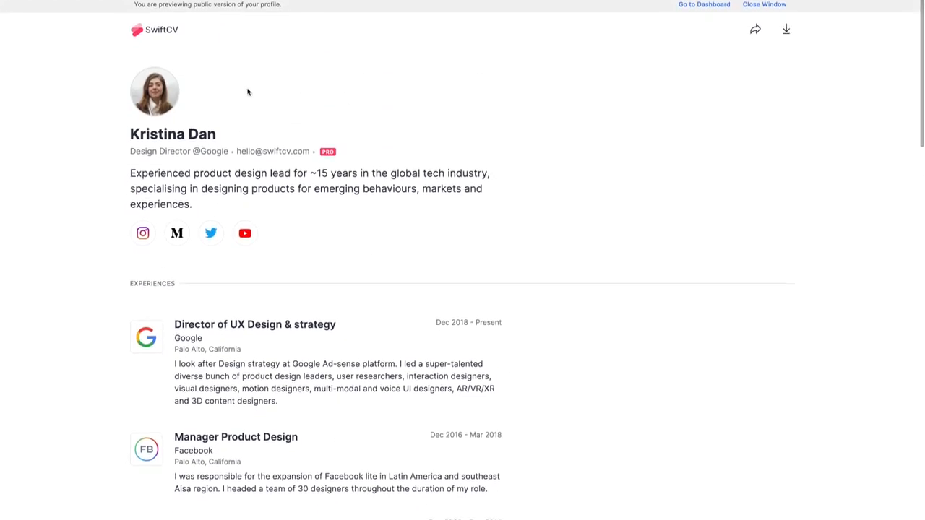
{"action": "left_click", "coordinate": [756, 30]}
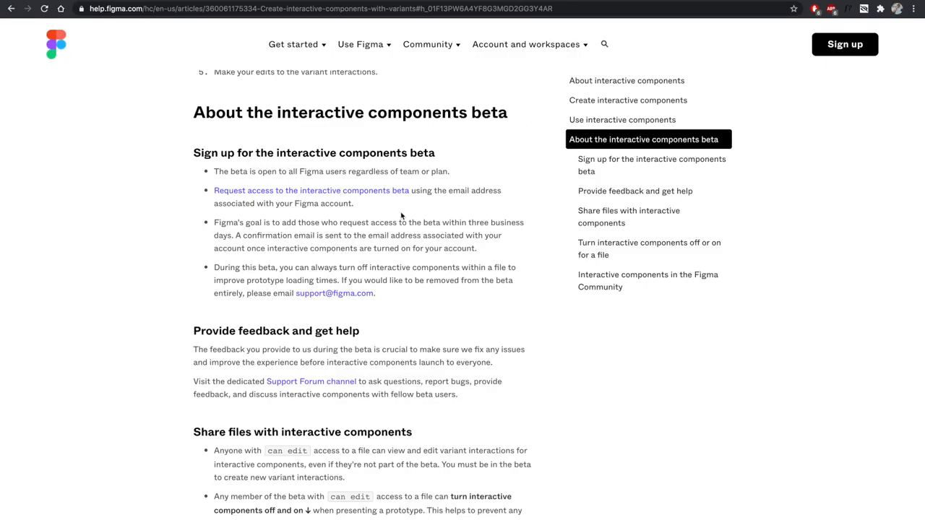
- Open the interactive components beta request form and look over its fields
{"action": "left_click", "coordinate": [345, 198]}
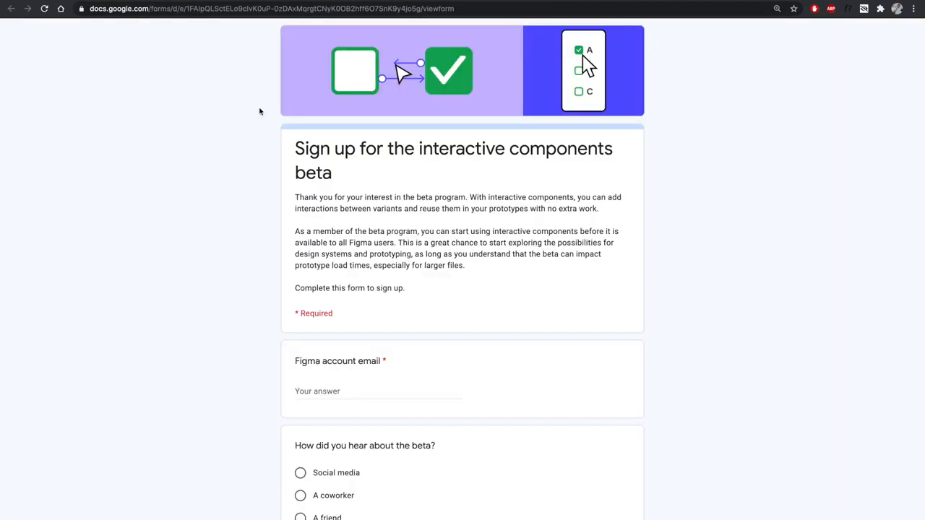
{"action": "scroll", "coordinate": [295, 325], "scroll_direction": "down", "scroll_amount": 2}
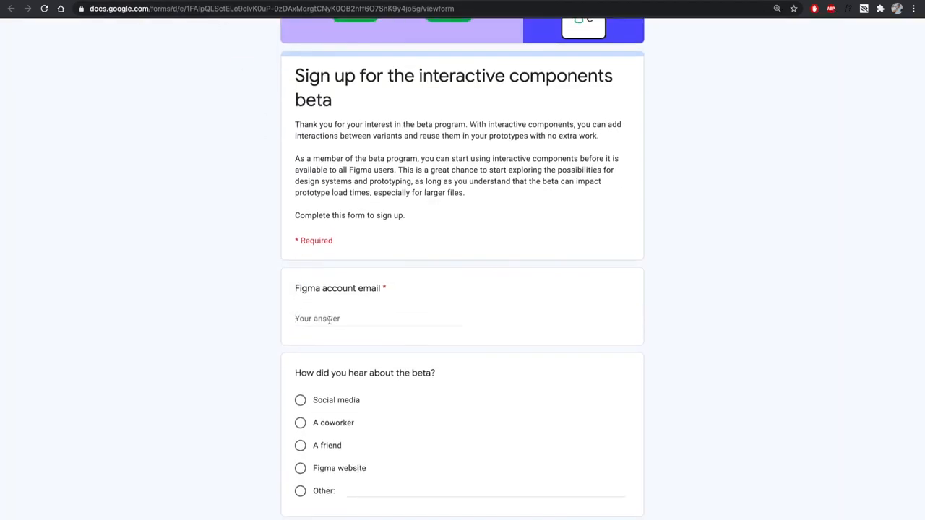
{"action": "scroll", "coordinate": [324, 420], "scroll_direction": "down", "scroll_amount": 3}
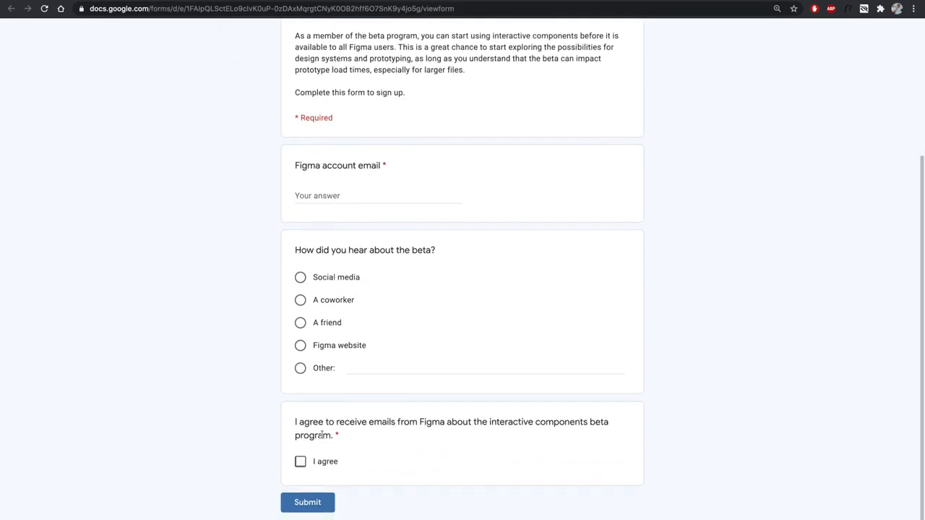
{"action": "scroll", "coordinate": [322, 438], "scroll_direction": "up", "scroll_amount": 5}
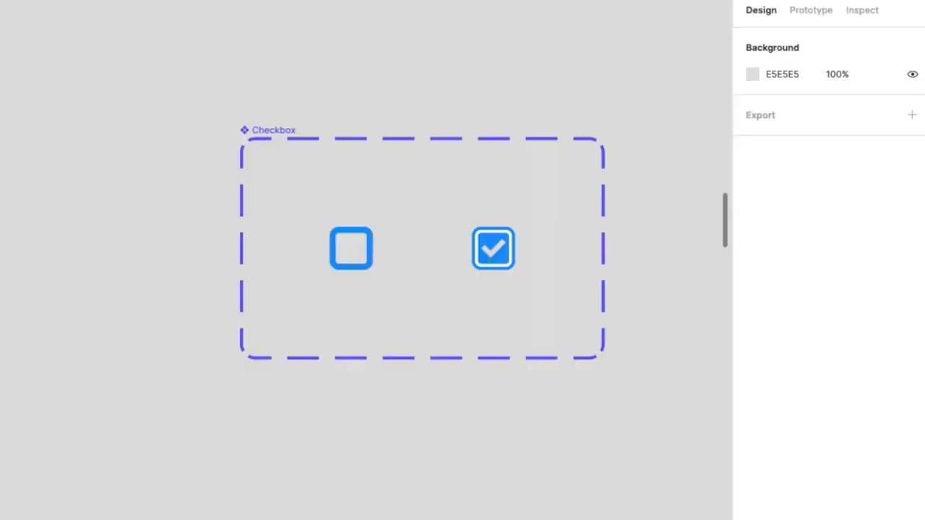
- Add On click, Change to interactions linking Default to Checked and Checked back to Default
{"action": "left_click", "coordinate": [275, 145]}
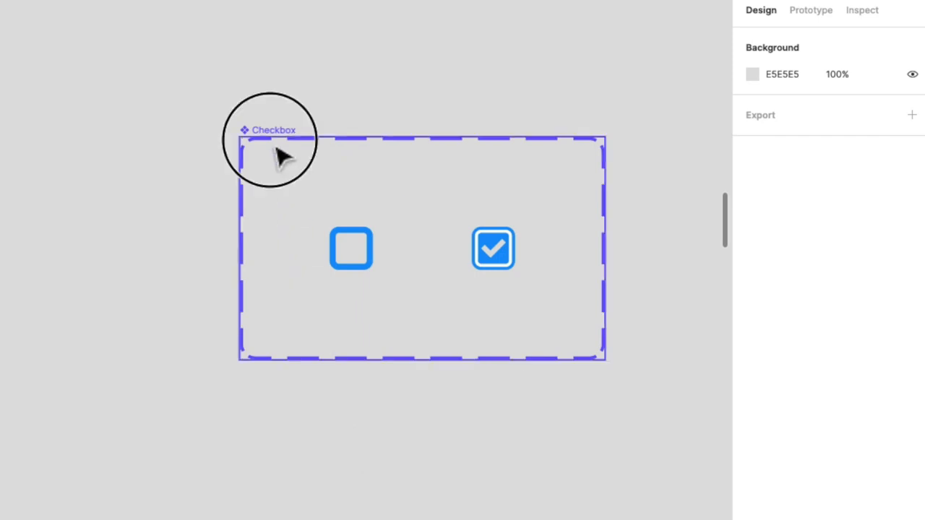
{"action": "left_click", "coordinate": [801, 10]}
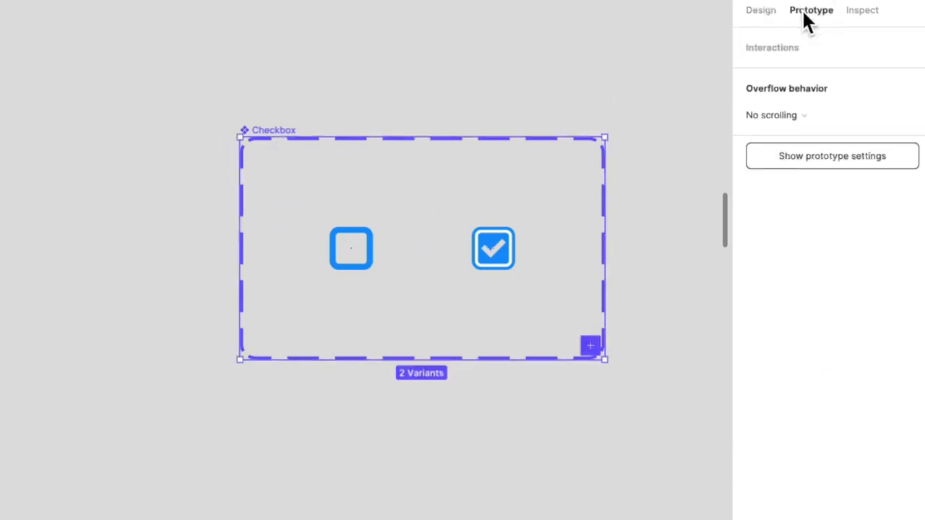
{"action": "left_click", "coordinate": [385, 262]}
{"action": "left_click_drag", "start_coordinate": [428, 266], "coordinate": [473, 264]}
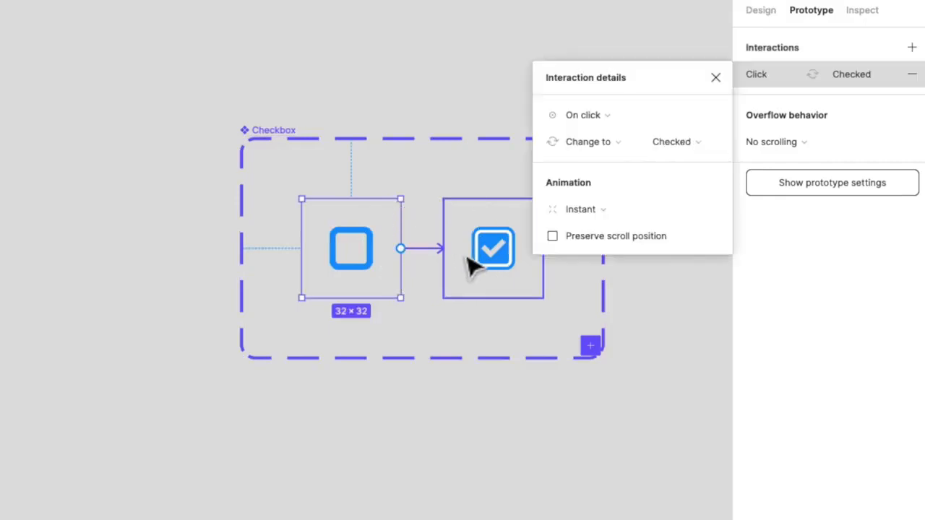
{"action": "key", "text": "Escape"}
{"action": "left_click", "coordinate": [521, 268]}
{"action": "left_click_drag", "start_coordinate": [543, 248], "coordinate": [400, 276]}
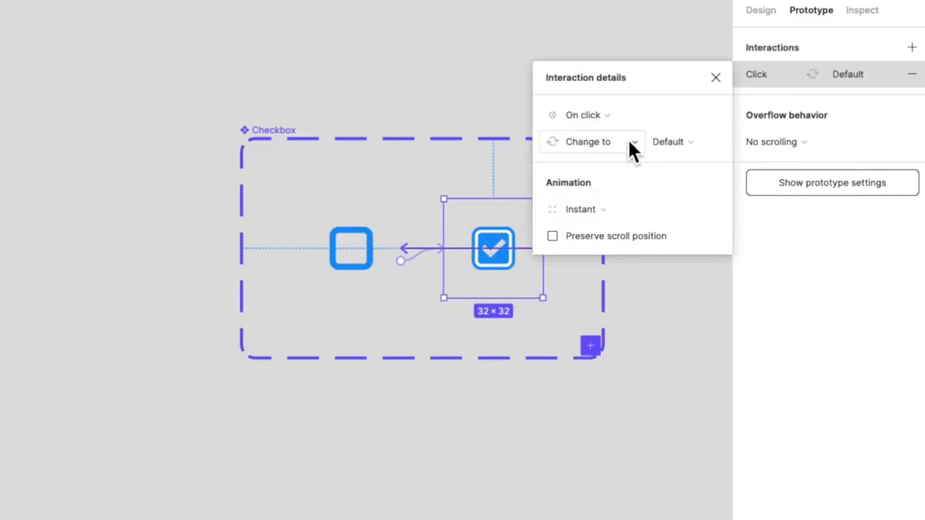
{"action": "left_click", "coordinate": [496, 118]}
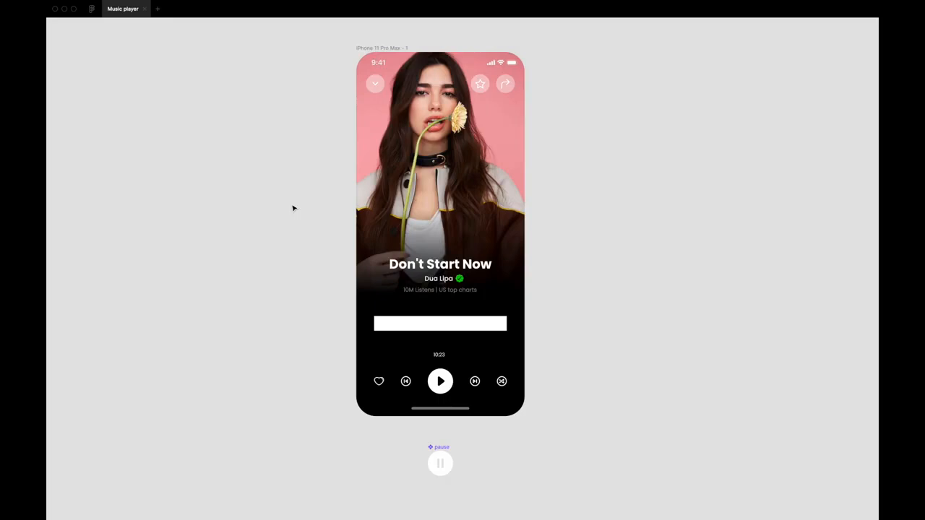
- Show the hidden Figma toolbar and panels again with Ctrl+\ around the Music player canvas
{"action": "scroll", "coordinate": [293, 208], "scroll_direction": "up", "scroll_amount": 1}
{"action": "scroll", "coordinate": [293, 208], "scroll_direction": "right", "scroll_amount": 1}
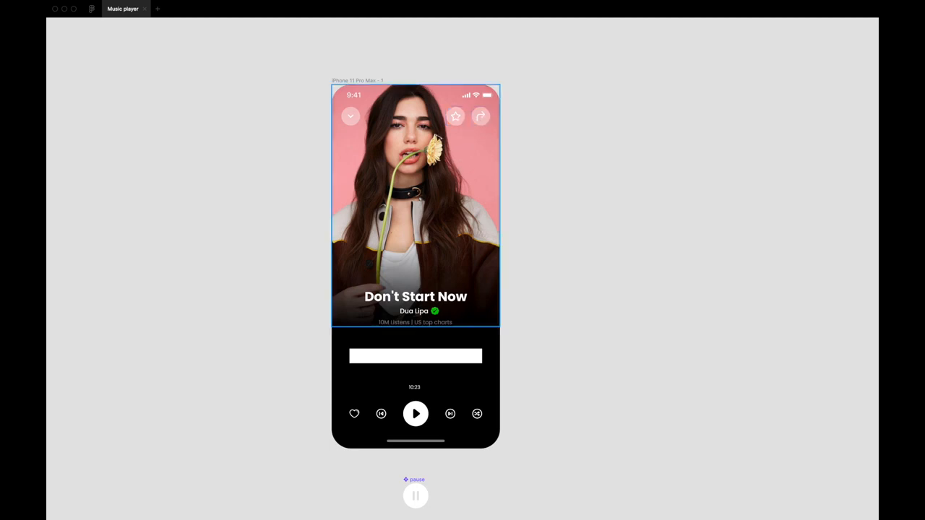
{"action": "key", "text": "super+backslash"}
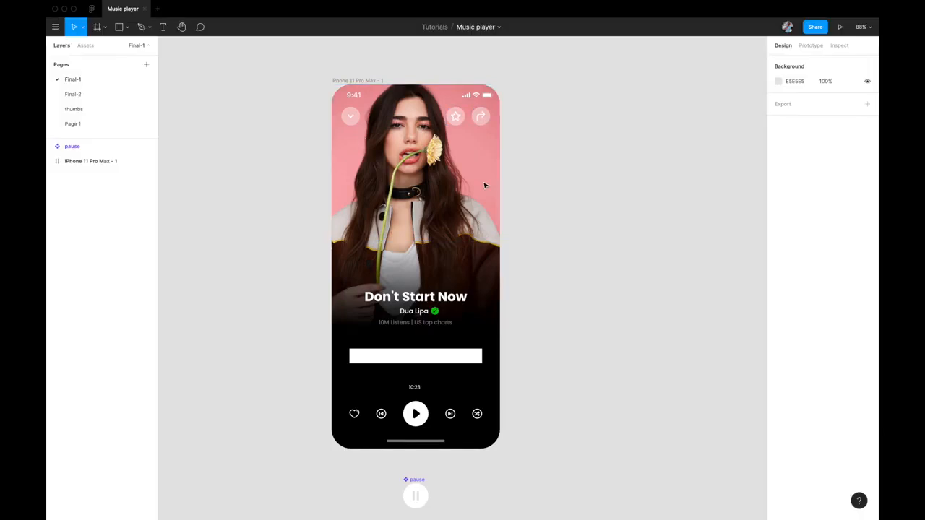
- Inspect the BG photo and dark gradient overlay layers, then deselect and zoom to fit
{"action": "left_click", "coordinate": [385, 170]}
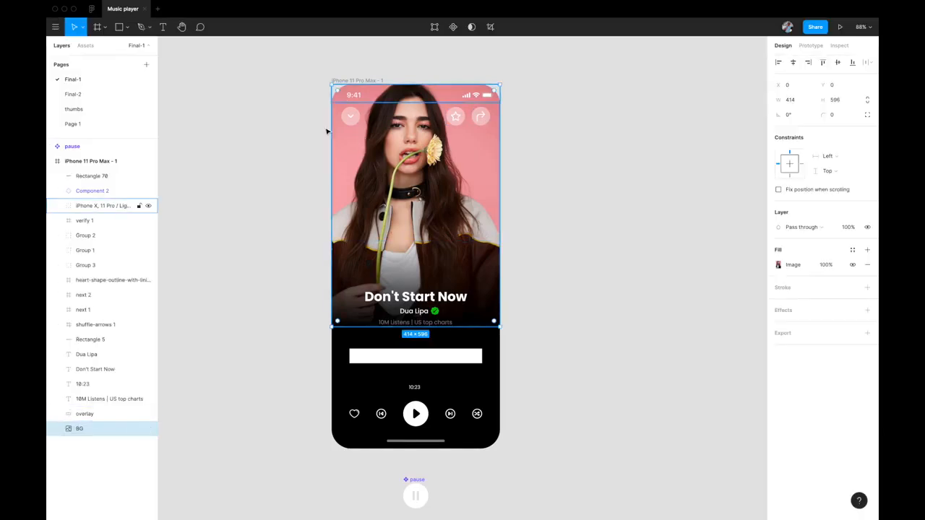
{"action": "left_click", "coordinate": [470, 275]}
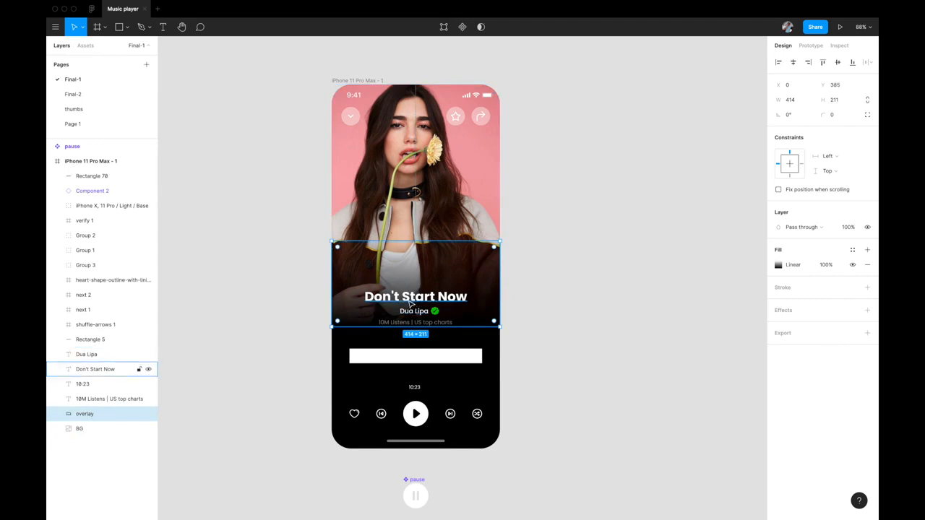
{"action": "scroll", "coordinate": [402, 325], "scroll_direction": "up", "scroll_amount": 3}
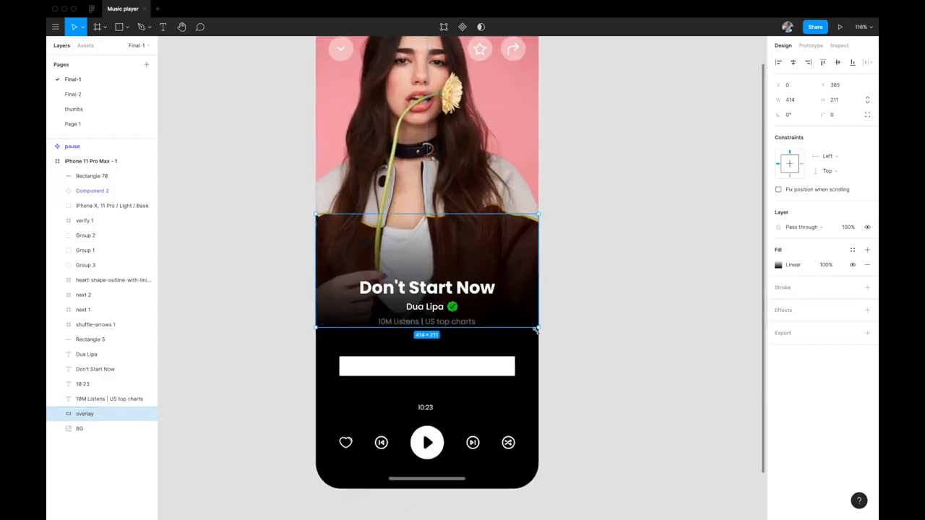
{"action": "left_click", "coordinate": [597, 317]}
{"action": "key", "text": "shift+1"}
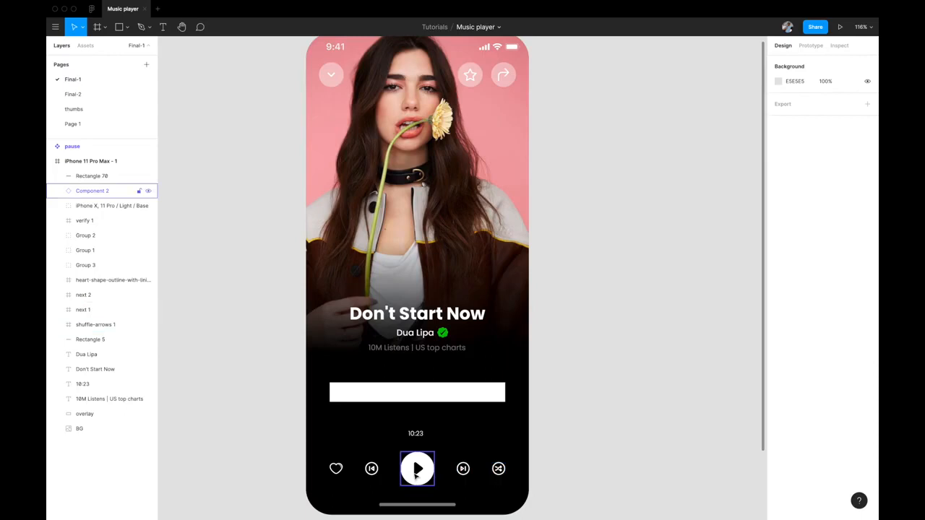
{"action": "scroll", "coordinate": [417, 474], "scroll_direction": "down", "scroll_amount": 5}
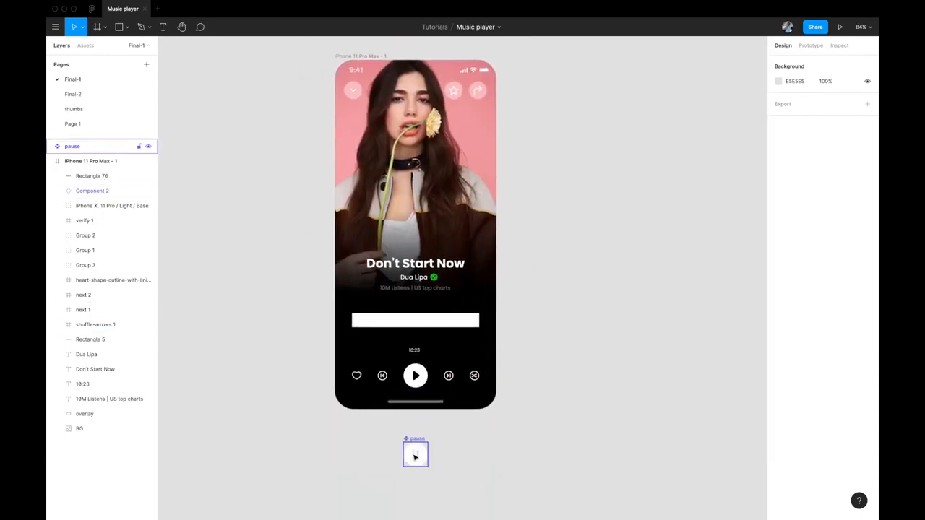
{"action": "scroll", "coordinate": [415, 456], "scroll_direction": "up", "scroll_amount": 5}
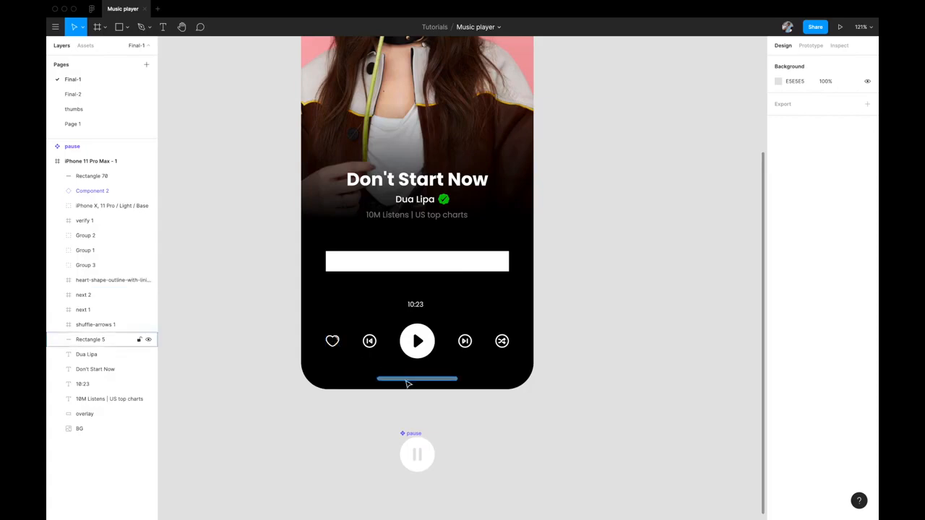
{"action": "scroll", "coordinate": [293, 385], "scroll_direction": "up", "scroll_amount": 2}
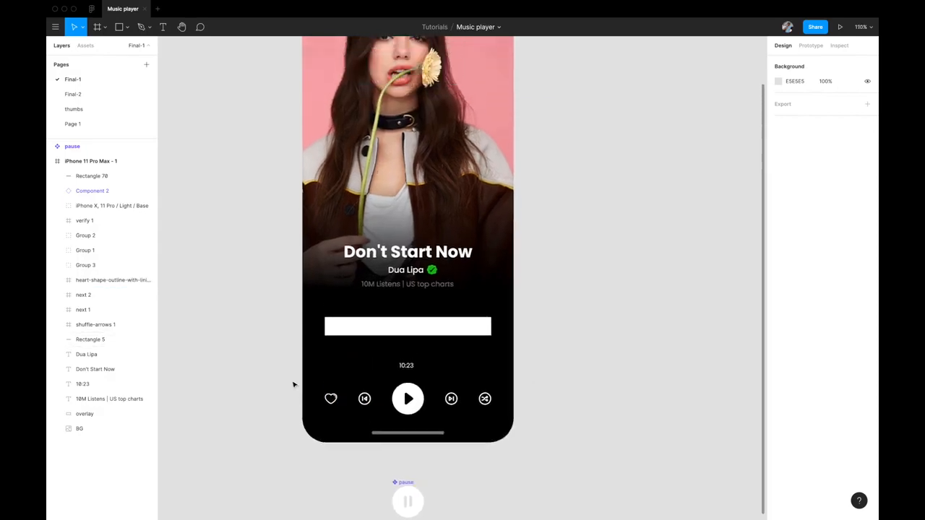
{"action": "scroll", "coordinate": [294, 385], "scroll_direction": "down", "scroll_amount": 2}
{"action": "scroll", "coordinate": [294, 385], "scroll_direction": "up", "scroll_amount": 1}
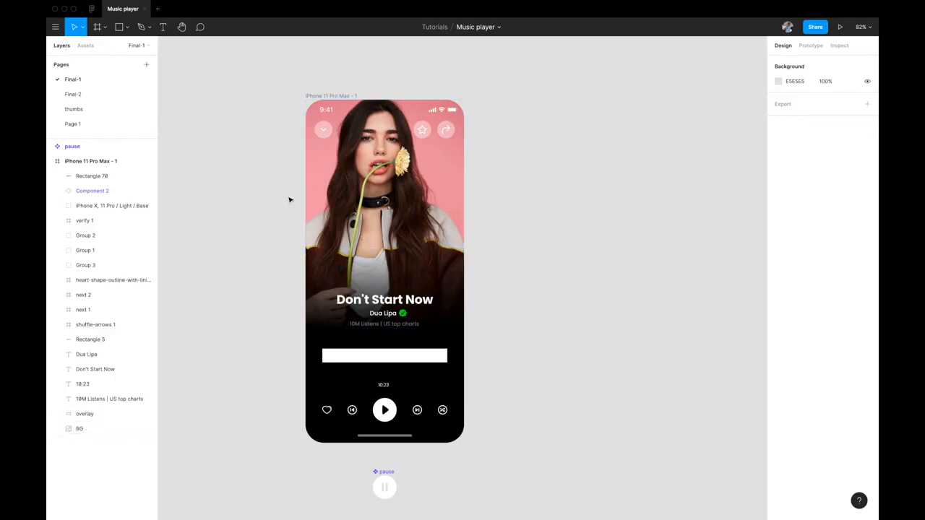
{"action": "scroll", "coordinate": [289, 201], "scroll_direction": "up", "scroll_amount": 2}
{"action": "scroll", "coordinate": [289, 200], "scroll_direction": "down", "scroll_amount": 2}
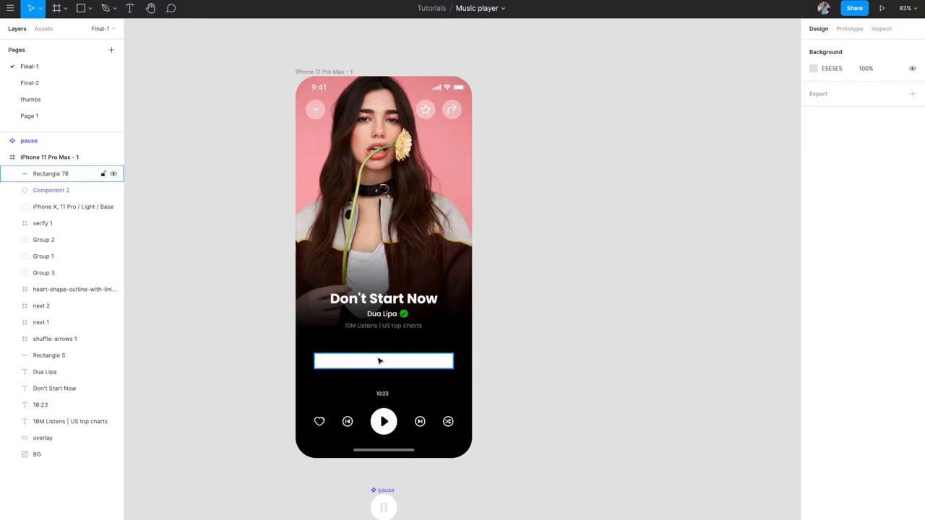
- Set Rectangle 70's width to 366 and centre it horizontally in the phone
{"action": "left_click", "coordinate": [379, 361]}
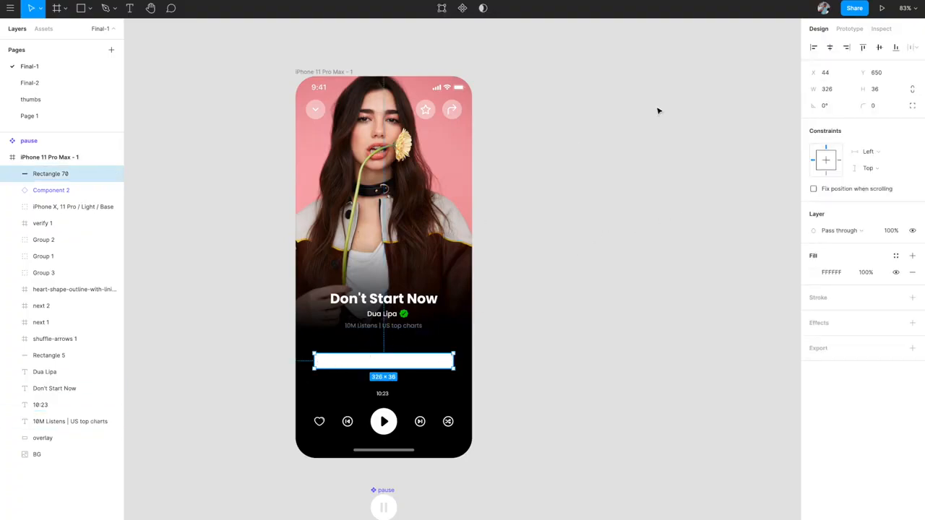
{"action": "left_click", "coordinate": [839, 89]}
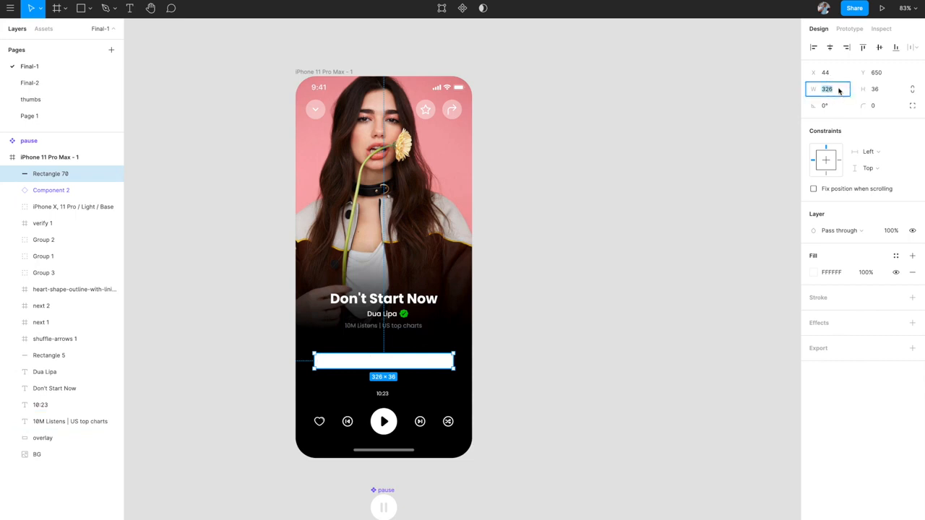
{"action": "type", "text": "368"}
{"action": "key", "text": "Return"}
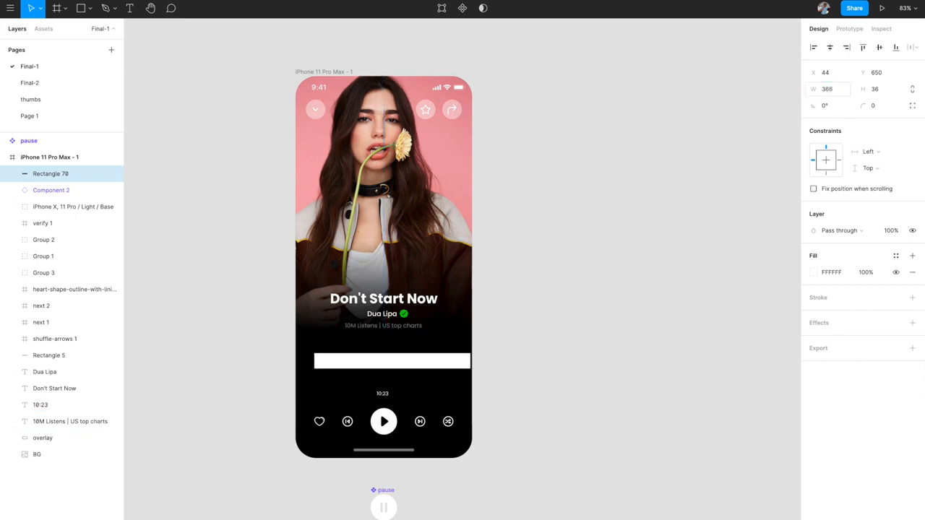
{"action": "left_click", "coordinate": [829, 47]}
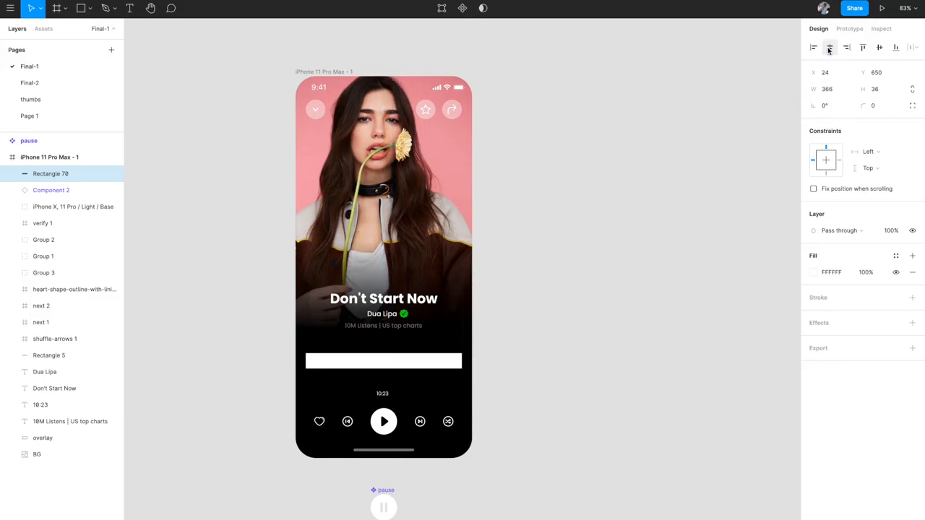
- Stretch the white bar's bottom edge down to make it about 69 tall
{"action": "scroll", "coordinate": [442, 315], "scroll_direction": "down", "scroll_amount": 1}
{"action": "scroll", "coordinate": [437, 311], "scroll_direction": "up", "scroll_amount": 1}
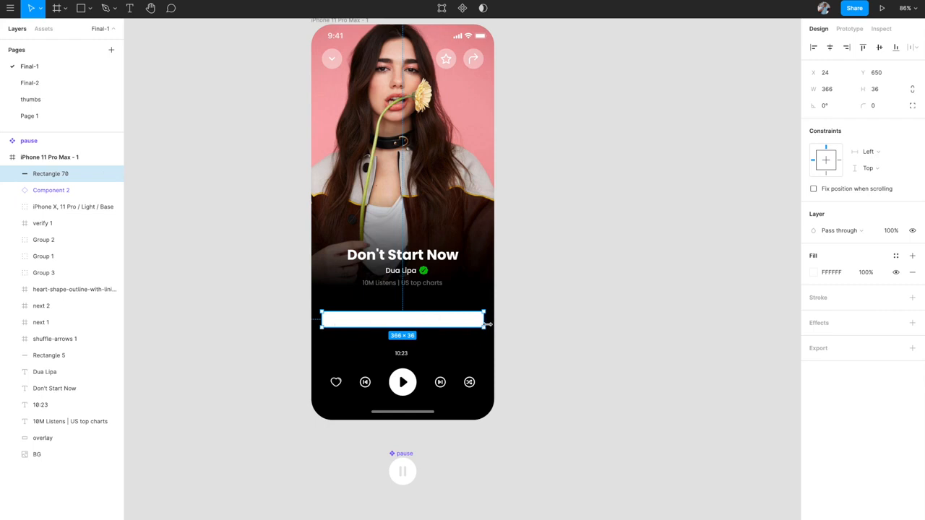
{"action": "left_click_drag", "start_coordinate": [413, 326], "coordinate": [414, 340]}
{"action": "left_click_drag", "start_coordinate": [415, 341], "coordinate": [415, 341]}
{"action": "left_click", "coordinate": [532, 337]}
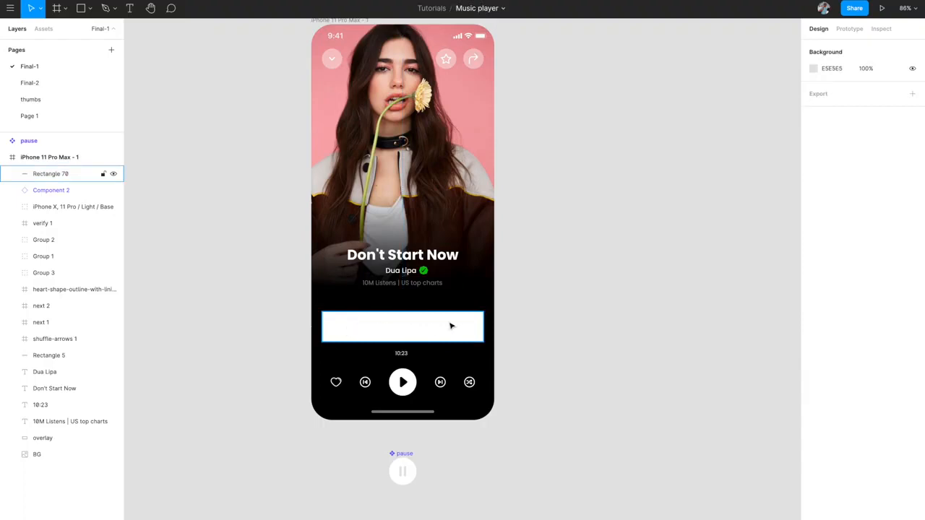
{"action": "scroll", "coordinate": [451, 326], "scroll_direction": "down", "scroll_amount": 4}
{"action": "scroll", "coordinate": [450, 325], "scroll_direction": "right", "scroll_amount": 2}
{"action": "left_click", "coordinate": [524, 199]}
{"action": "scroll", "coordinate": [525, 199], "scroll_direction": "up", "scroll_amount": 3}
{"action": "scroll", "coordinate": [524, 200], "scroll_direction": "up", "scroll_amount": 3}
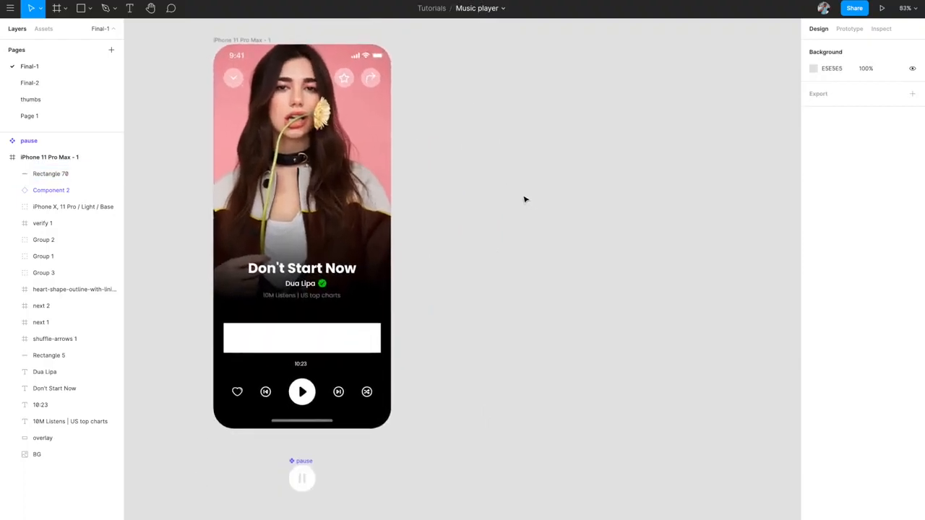
- Draw a new 366 × 80 Frame 1 beside the phone
{"action": "key", "text": "f"}
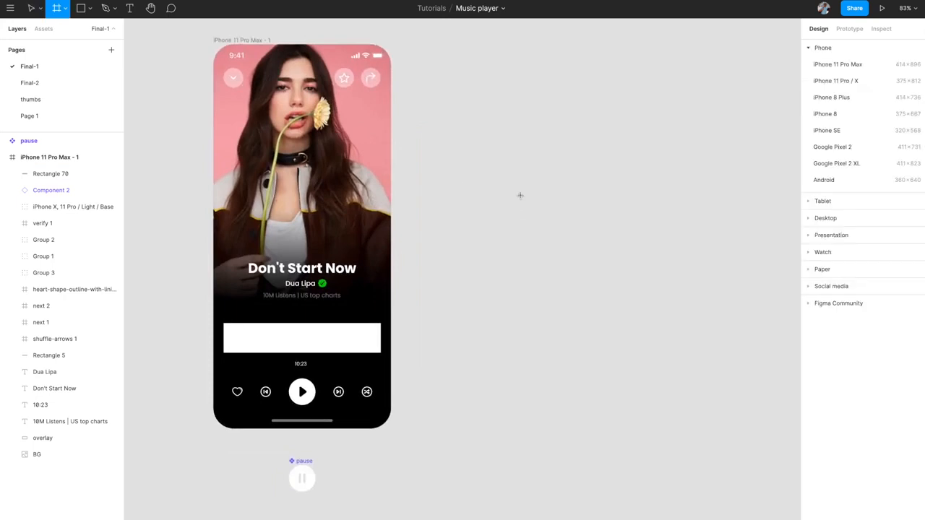
{"action": "left_click_drag", "start_coordinate": [464, 176], "coordinate": [597, 212]}
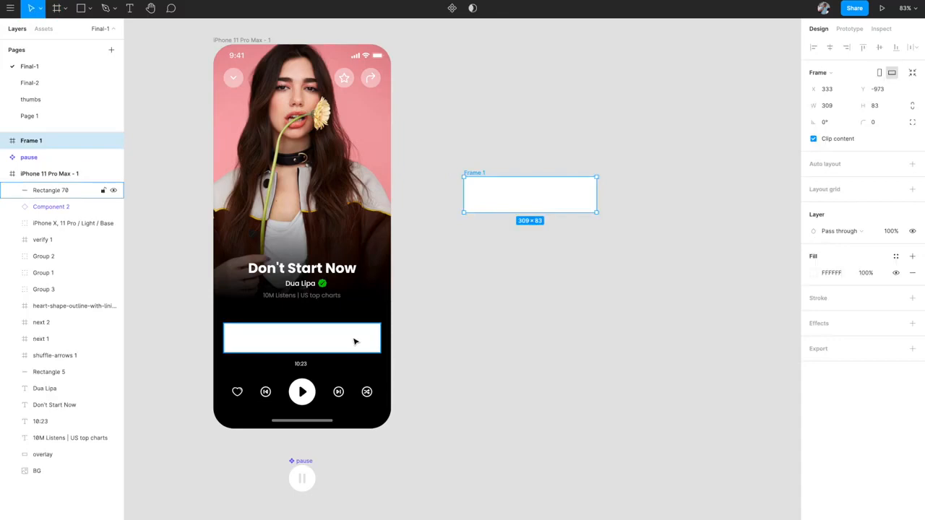
{"action": "scroll", "coordinate": [354, 341], "scroll_direction": "right", "scroll_amount": 2}
{"action": "left_click", "coordinate": [830, 110]}
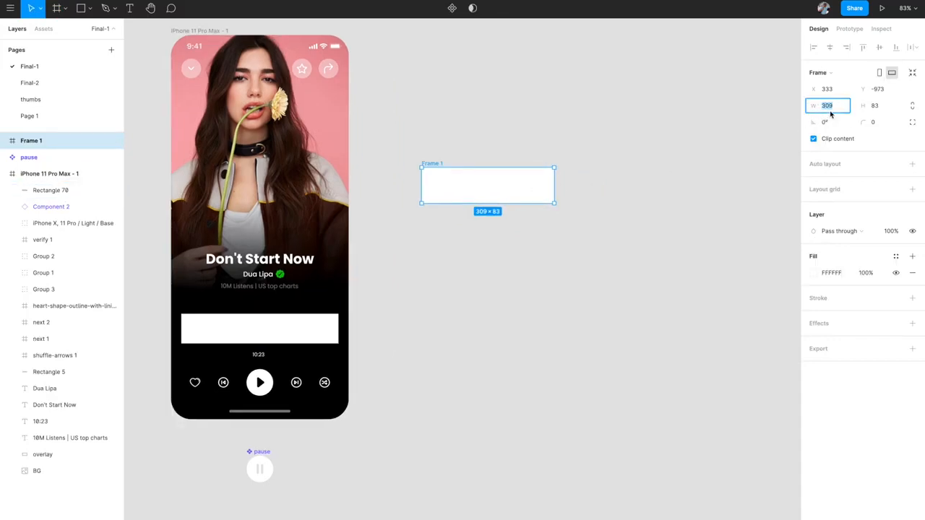
{"action": "type", "text": "366"}
{"action": "key", "text": "Return"}
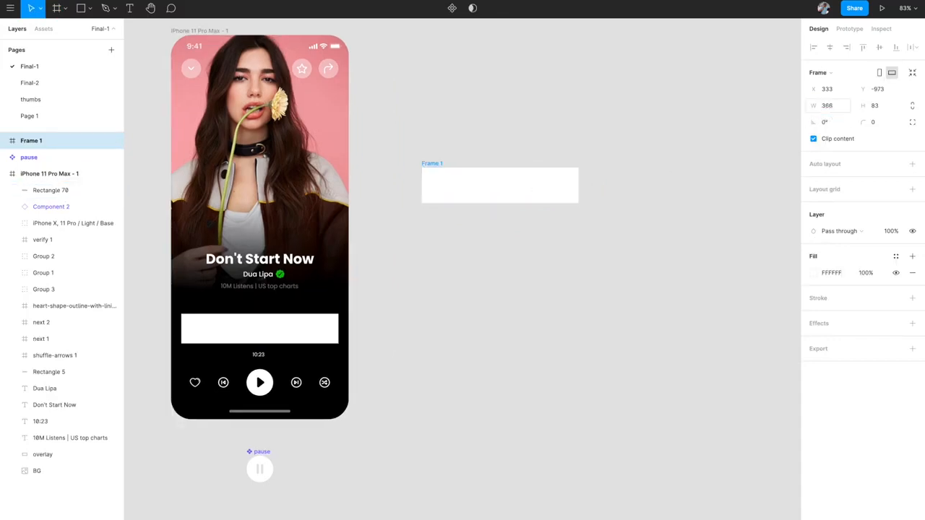
{"action": "left_click", "coordinate": [884, 106]}
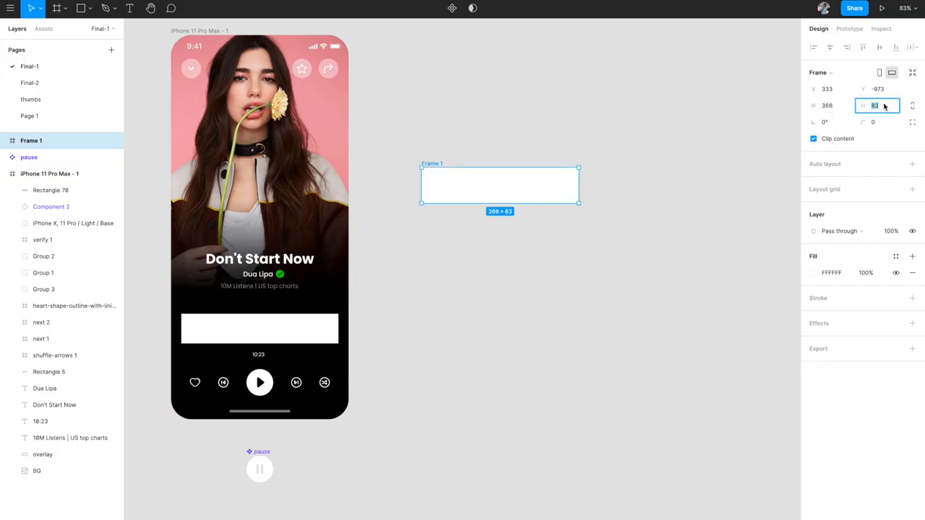
{"action": "type", "text": "80"}
{"action": "key", "text": "Return"}
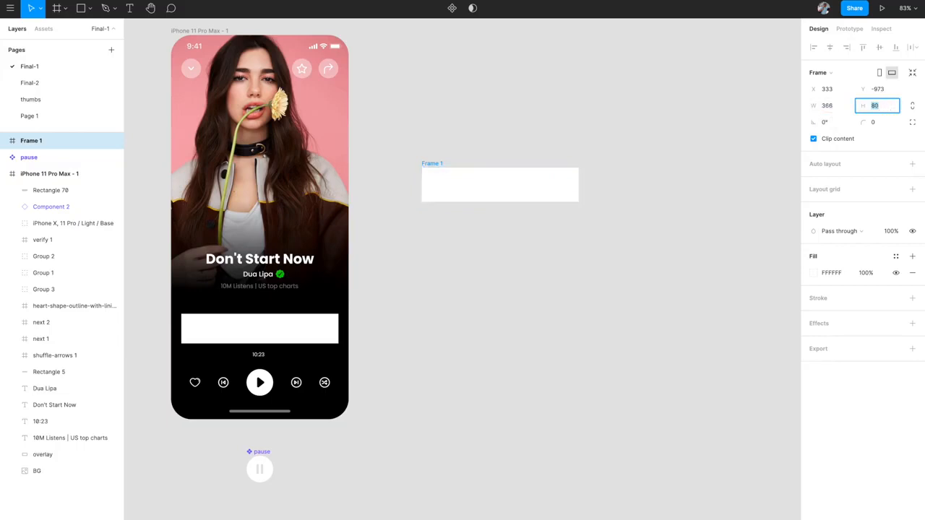
{"action": "left_click", "coordinate": [695, 174]}
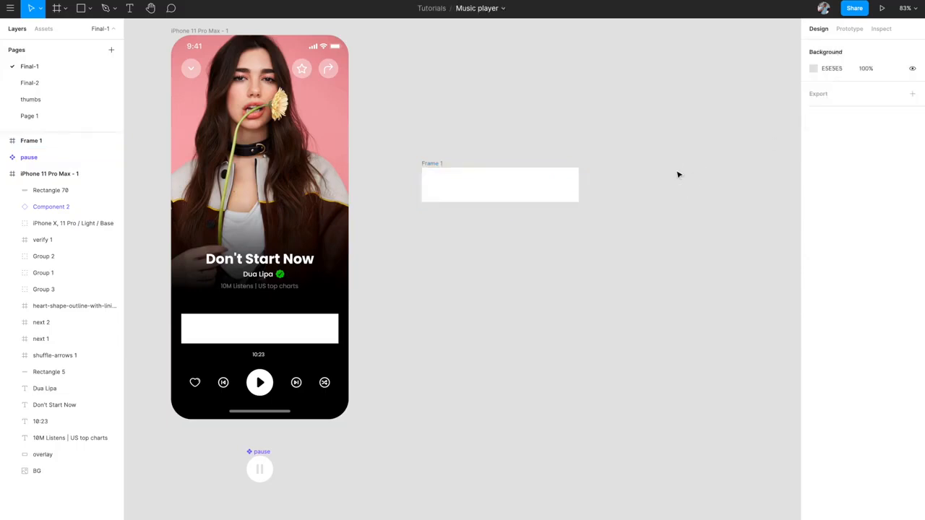
- Delete the white Rectangle 70 bar from the phone and reselect Frame 1
{"action": "left_click", "coordinate": [428, 166]}
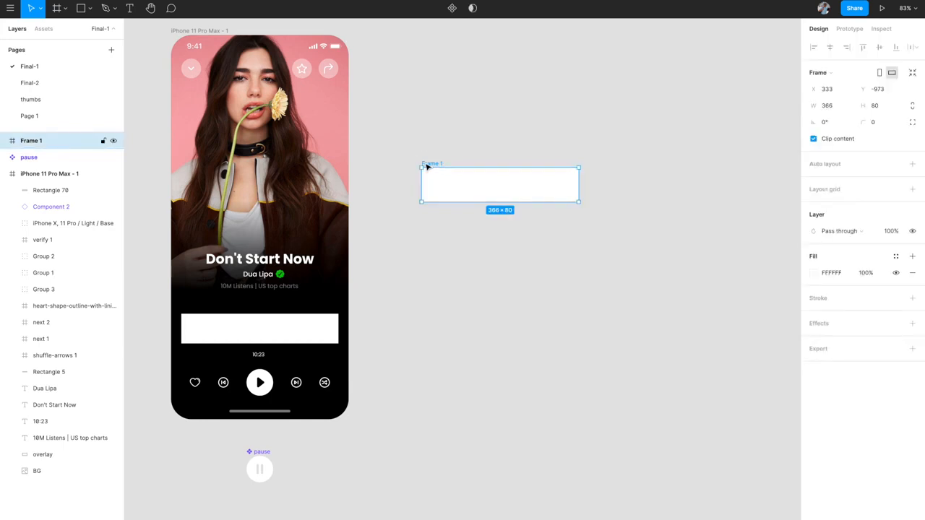
{"action": "left_click", "coordinate": [316, 329]}
{"action": "key", "text": "Delete"}
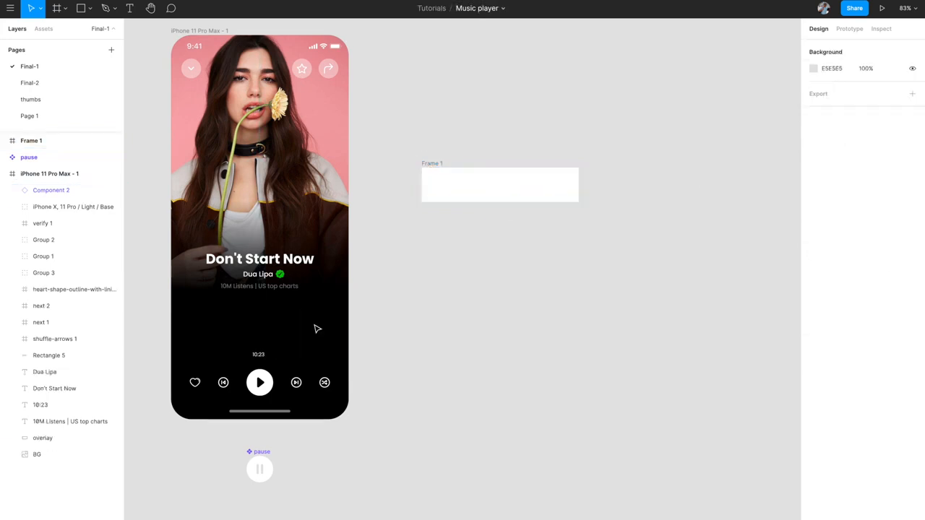
{"action": "left_click", "coordinate": [429, 165]}
{"action": "scroll", "coordinate": [429, 170], "scroll_direction": "up", "scroll_amount": 2}
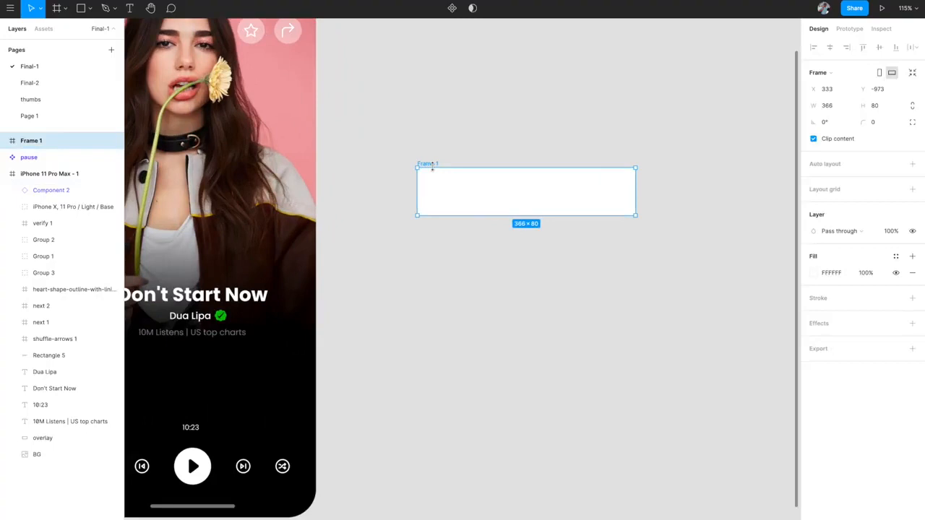
{"action": "scroll", "coordinate": [441, 177], "scroll_direction": "down", "scroll_amount": 3}
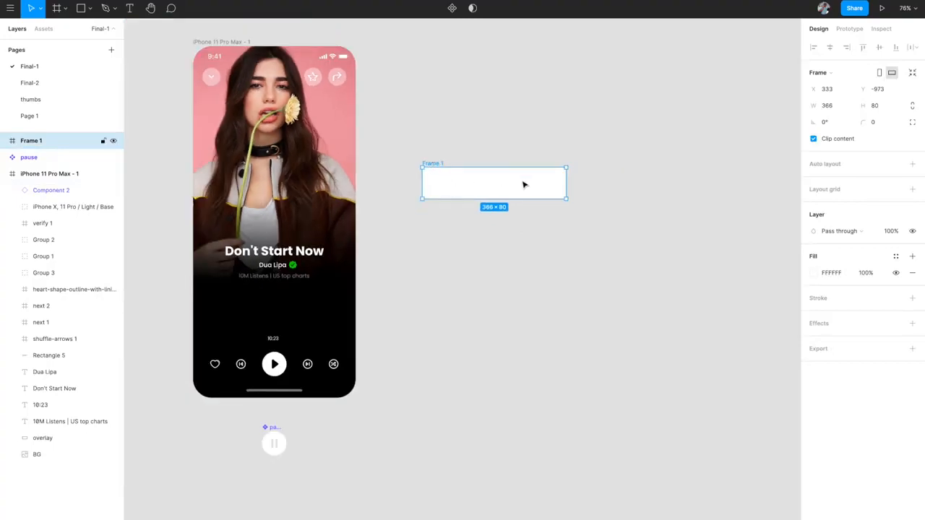
{"action": "scroll", "coordinate": [524, 185], "scroll_direction": "up", "scroll_amount": 3}
{"action": "scroll", "coordinate": [523, 183], "scroll_direction": "down", "scroll_amount": 2}
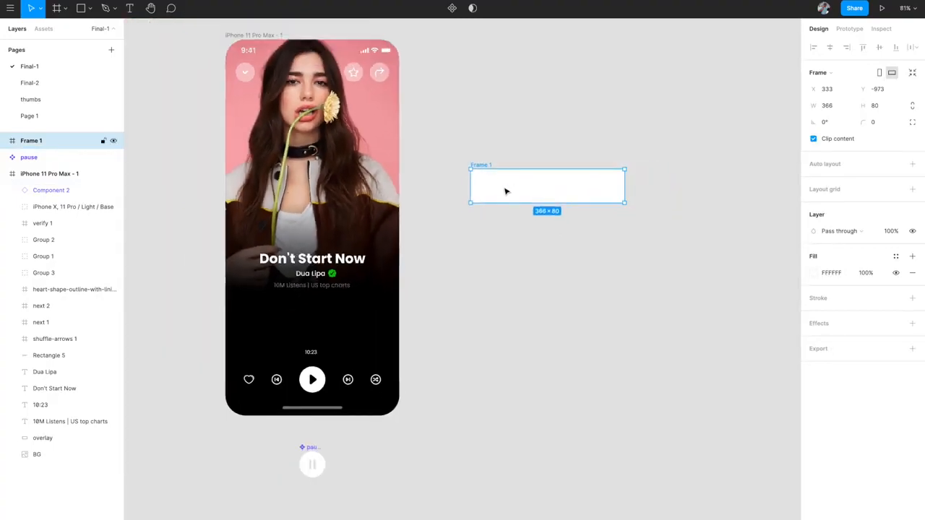
{"action": "scroll", "coordinate": [505, 191], "scroll_direction": "up", "scroll_amount": 1}
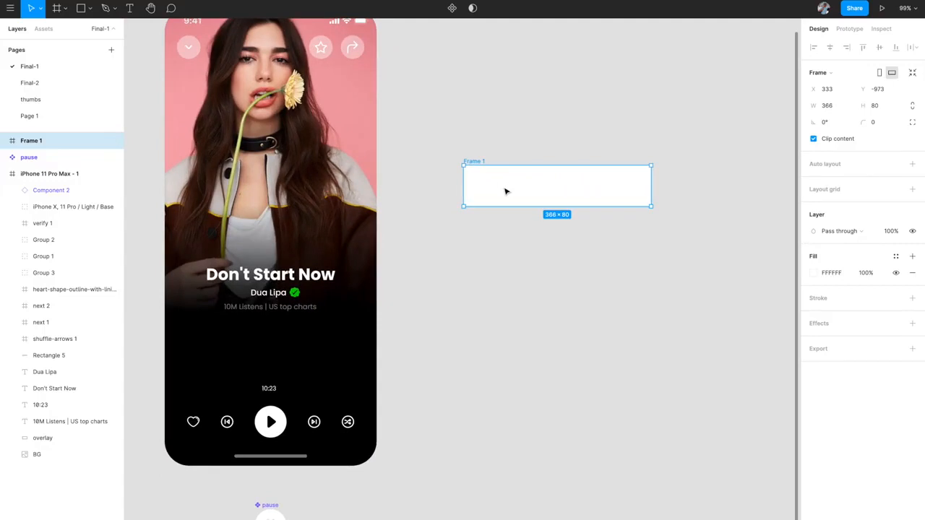
{"action": "scroll", "coordinate": [505, 191], "scroll_direction": "up", "scroll_amount": 1}
- Draw a grey bar inside Frame 1 sized 6 × 60 with corner radius 8
{"action": "key", "text": "r"}
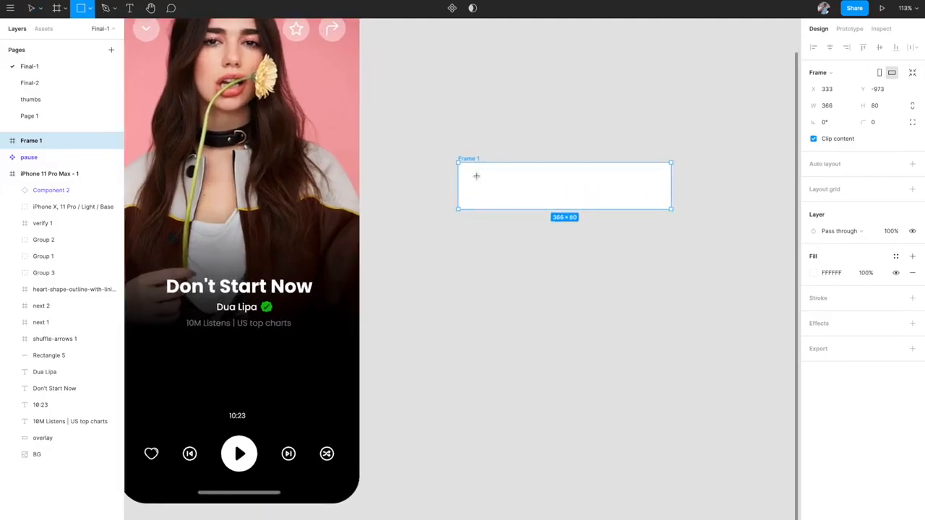
{"action": "mouse_move", "coordinate": [467, 170]}
{"action": "left_mouse_down"}
{"action": "mouse_move", "coordinate": [477, 189]}
{"action": "mouse_move", "coordinate": [469, 205]}
{"action": "left_mouse_up"}
{"action": "left_click", "coordinate": [826, 89]}
{"action": "type", "text": "7"}
{"action": "type", "text": "6"}
{"action": "left_click", "coordinate": [876, 89]}
{"action": "type", "text": "60"}
{"action": "key", "text": "Return"}
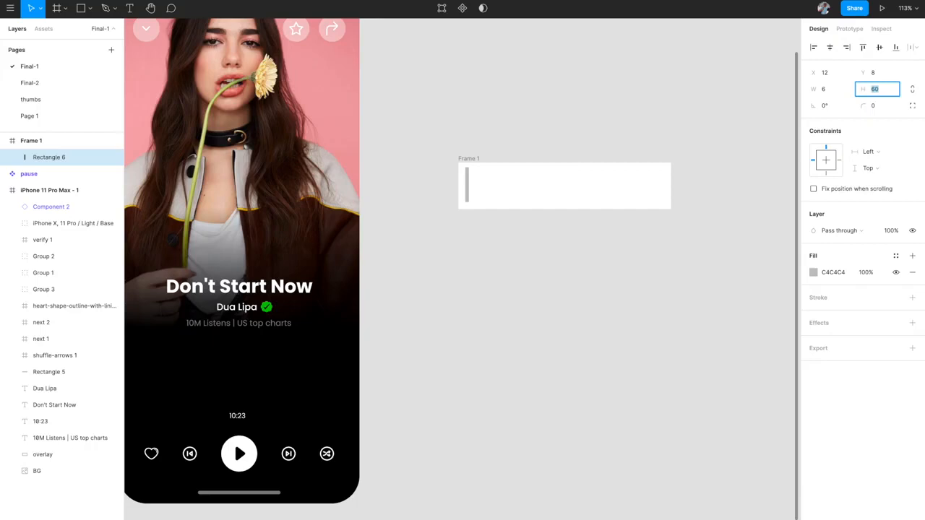
{"action": "scroll", "coordinate": [390, 221], "scroll_direction": "up", "scroll_amount": 5}
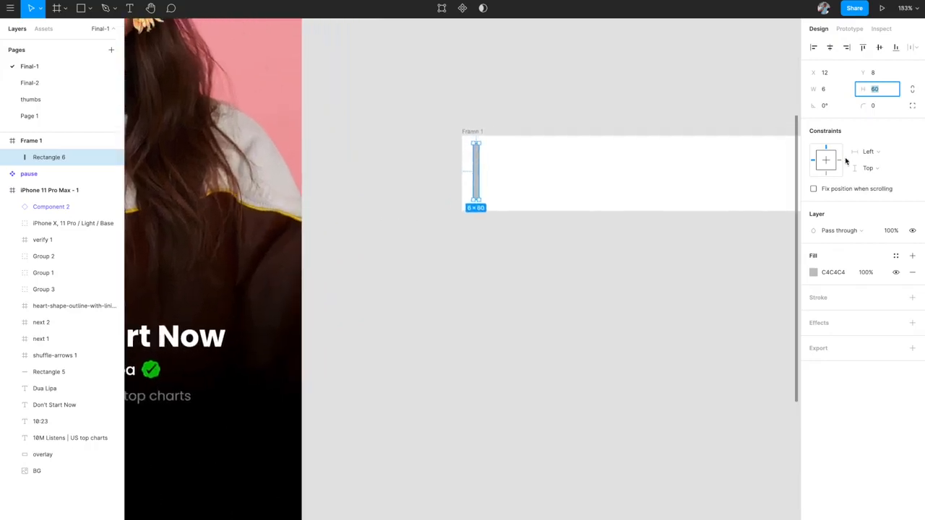
{"action": "left_click", "coordinate": [873, 107]}
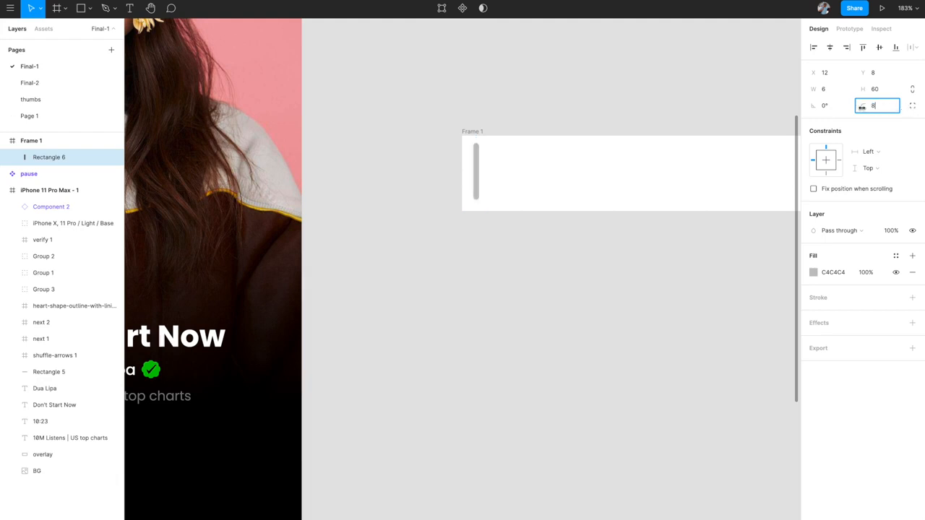
{"action": "left_click", "coordinate": [467, 250]}
{"action": "scroll", "coordinate": [467, 250], "scroll_direction": "right", "scroll_amount": 1}
- Duplicate the bar rightward repeatedly until evenly spaced bars span Frame 1
{"action": "left_click", "coordinate": [442, 167]}
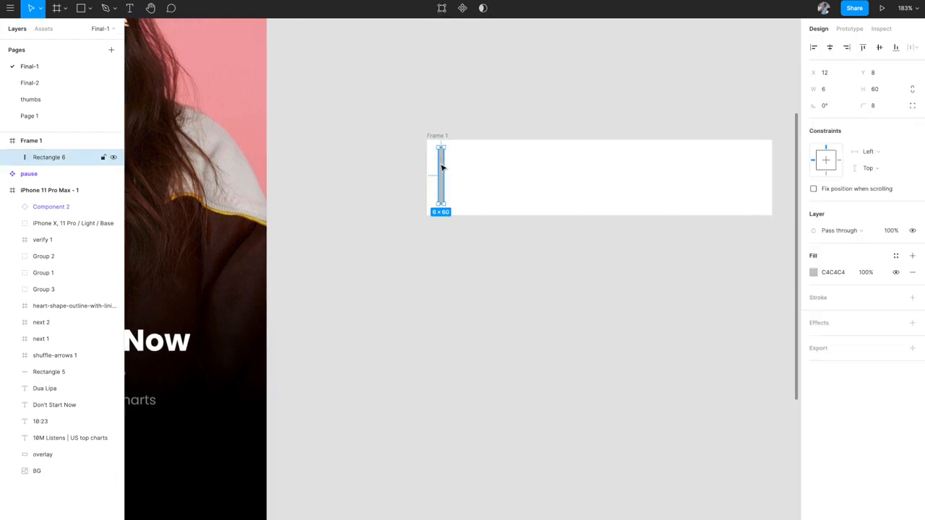
{"action": "left_click_drag", "start_coordinate": [442, 167], "coordinate": [454, 170]}
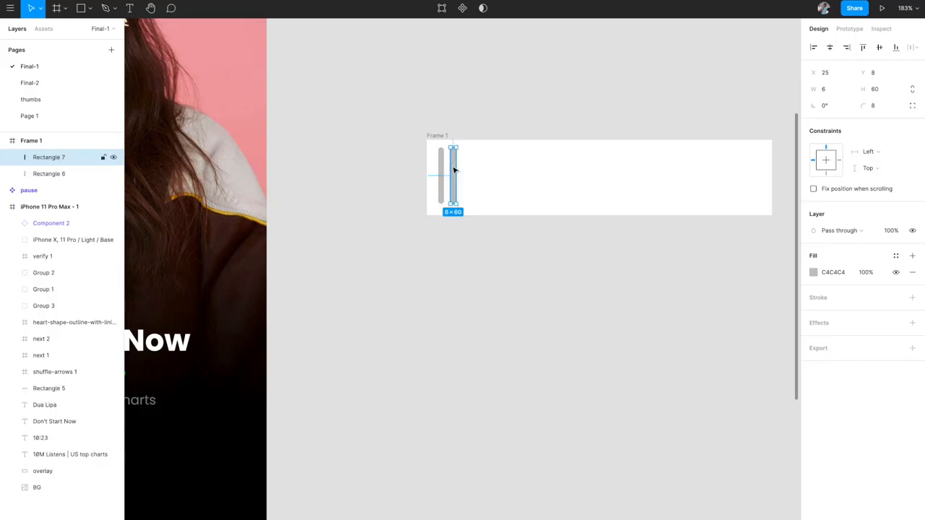
{"action": "key", "text": "ctrl+d"}
{"action": "key", "text": "ctrl+d"}
{"action": "key", "text": "ctrl+d"}
{"action": "key", "text": "ctrl+d"}
{"action": "key", "text": "ctrl+d"}
{"action": "key", "text": "ctrl+d"}
{"action": "key", "text": "ctrl+d"}
{"action": "key", "text": "ctrl+d"}
{"action": "key", "text": "ctrl+d"}
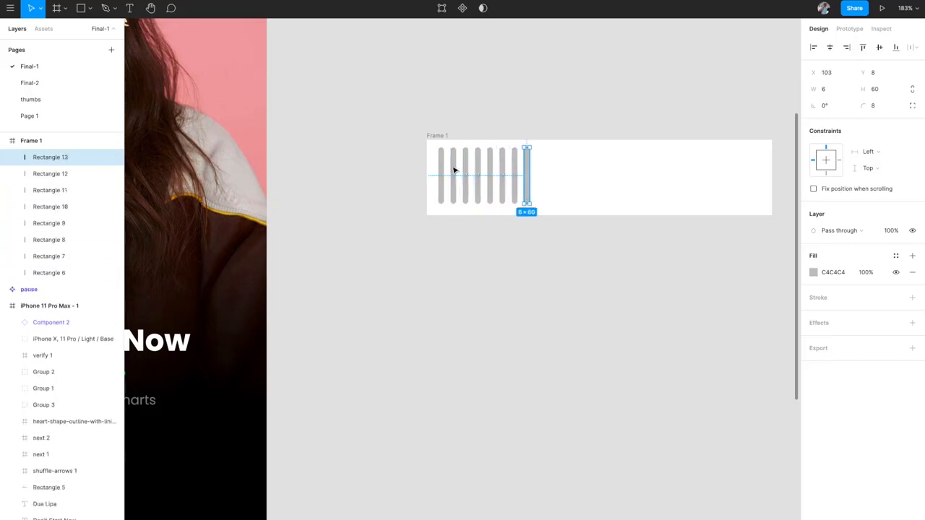
{"action": "key", "text": "ctrl+d"}
{"action": "key", "text": "ctrl+d"}
{"action": "key", "text": "ctrl+d"}
{"action": "key", "text": "ctrl+d"}
{"action": "key", "text": "ctrl+d"}
{"action": "key", "text": "ctrl+d"}
{"action": "key", "text": "ctrl+d"}
{"action": "key", "text": "ctrl+d"}
{"action": "key", "text": "ctrl+d"}
{"action": "key", "text": "ctrl+d"}
{"action": "key", "text": "ctrl+d"}
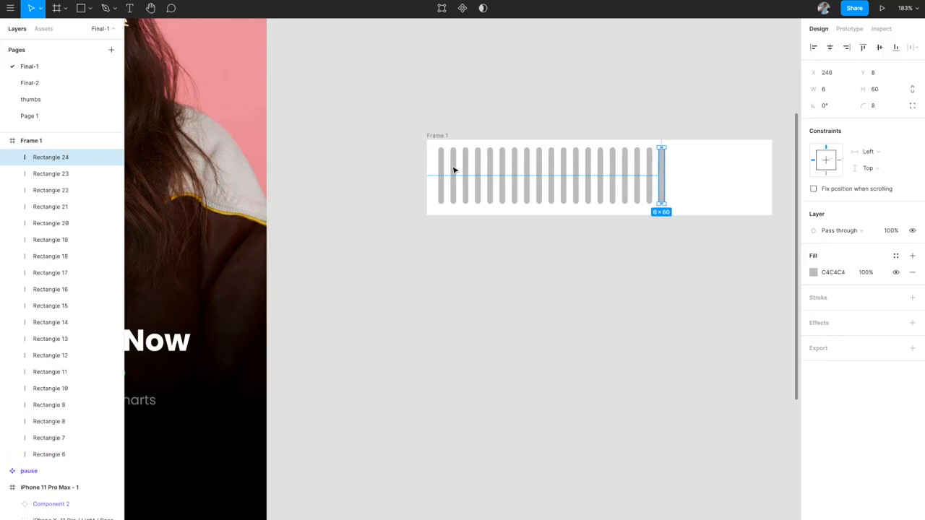
{"action": "key", "text": "ctrl+d"}
{"action": "key", "text": "ctrl+d"}
{"action": "key", "text": "ctrl+d"}
{"action": "key", "text": "ctrl+d"}
{"action": "key", "text": "ctrl+d"}
{"action": "key", "text": "ctrl+d"}
{"action": "scroll", "coordinate": [453, 170], "scroll_direction": "right", "scroll_amount": 1}
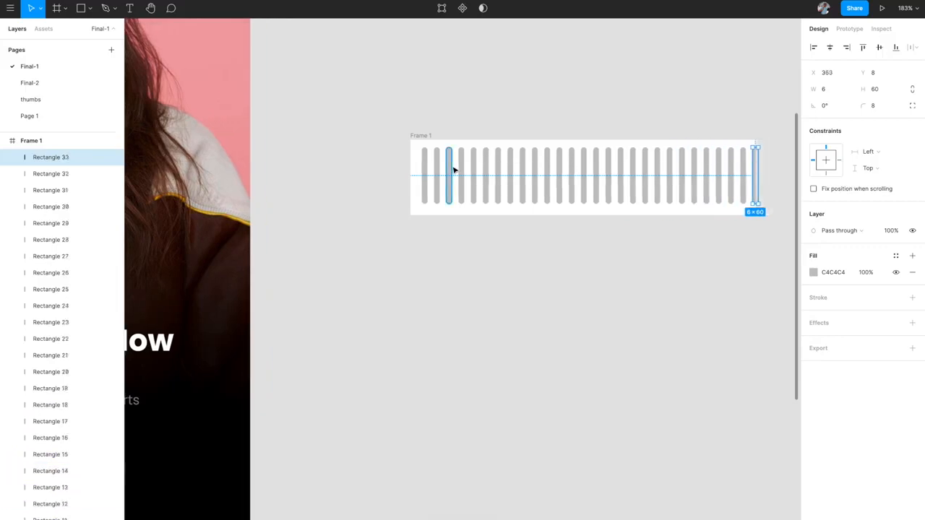
- Shorten Rectangles 7, 8 (to 24 px) and 10 to varied heights
{"action": "left_click", "coordinate": [439, 159]}
{"action": "scroll", "coordinate": [438, 154], "scroll_direction": "up", "scroll_amount": 5}
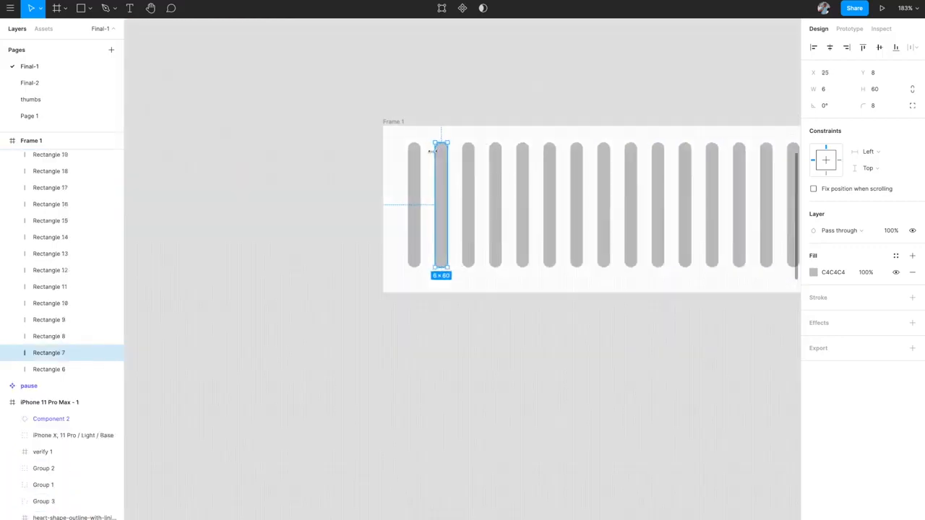
{"action": "left_click_drag", "start_coordinate": [441, 139], "coordinate": [439, 193]}
{"action": "left_click", "coordinate": [467, 148]}
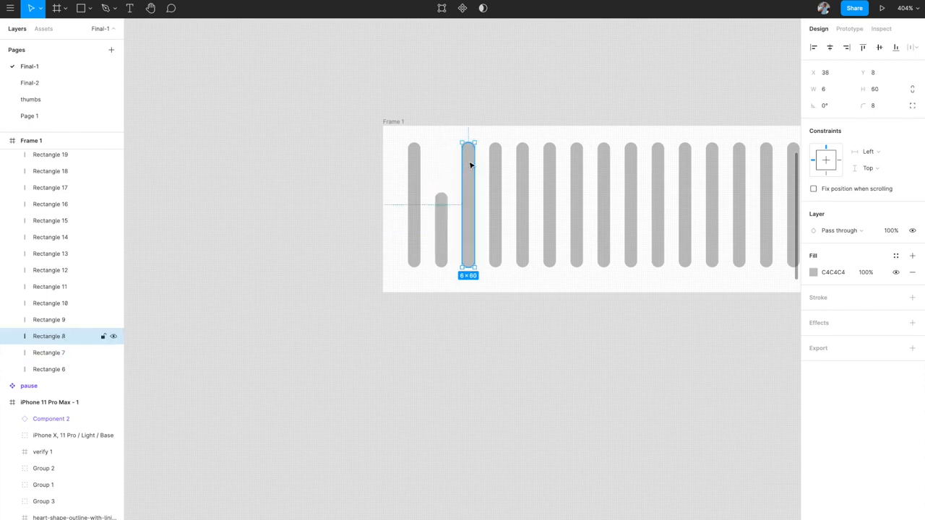
{"action": "left_click_drag", "start_coordinate": [467, 139], "coordinate": [467, 217]}
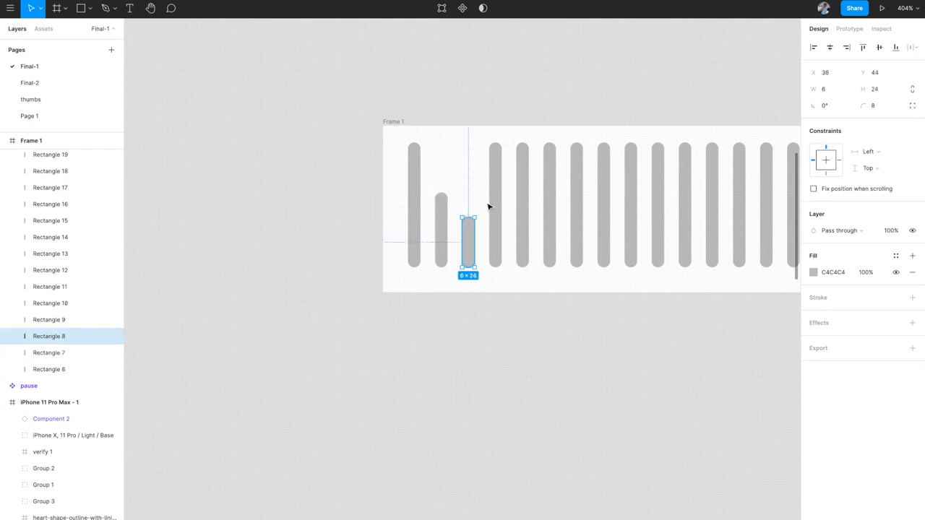
{"action": "left_click", "coordinate": [497, 202]}
{"action": "left_click", "coordinate": [524, 152]}
{"action": "left_click_drag", "start_coordinate": [523, 140], "coordinate": [523, 179]}
- Shorten Rectangles 11 (about 36 px), 12 and 13 (34 px), then select the first eight bars
{"action": "left_click", "coordinate": [549, 166]}
{"action": "left_click_drag", "start_coordinate": [550, 147], "coordinate": [549, 193]}
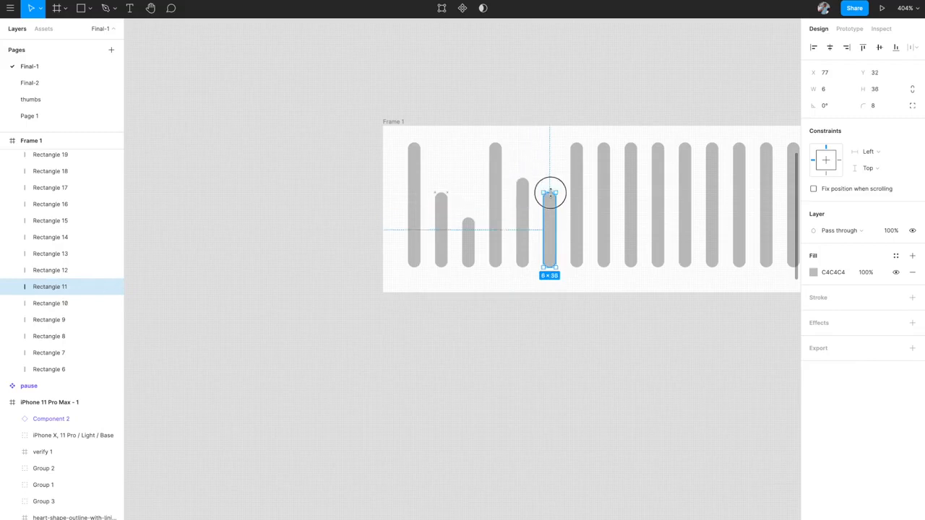
{"action": "left_click", "coordinate": [578, 209]}
{"action": "left_click_drag", "start_coordinate": [575, 145], "coordinate": [575, 218]}
{"action": "left_click", "coordinate": [603, 209]}
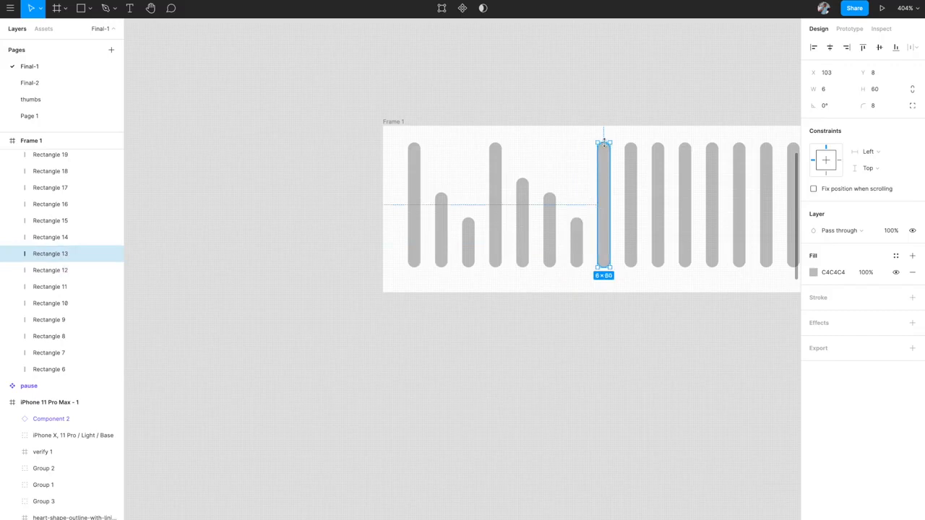
{"action": "left_click_drag", "start_coordinate": [603, 143], "coordinate": [603, 197]}
{"action": "scroll", "coordinate": [603, 199], "scroll_direction": "right", "scroll_amount": 2}
{"action": "scroll", "coordinate": [605, 201], "scroll_direction": "down", "scroll_amount": 3}
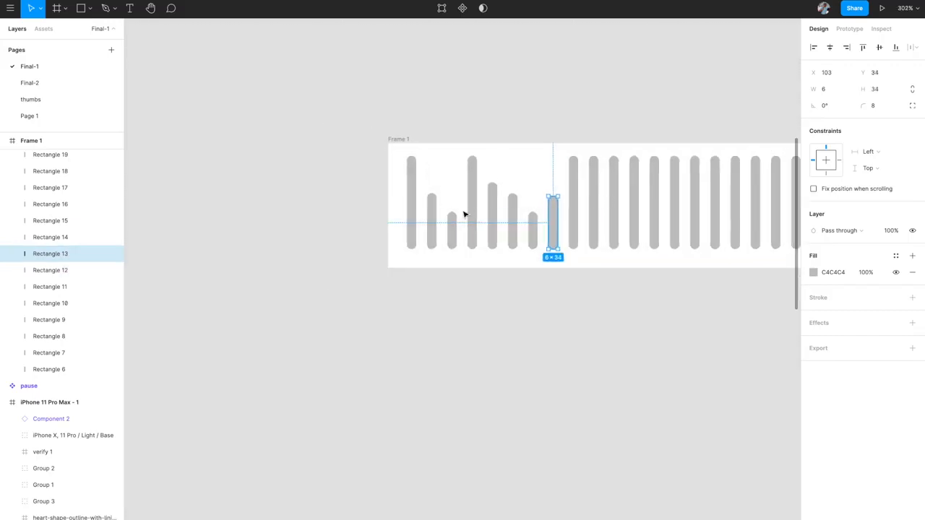
{"action": "left_click", "coordinate": [397, 178]}
{"action": "left_click_drag", "start_coordinate": [396, 178], "coordinate": [558, 232]}
{"action": "scroll", "coordinate": [557, 233], "scroll_direction": "right", "scroll_amount": 3}
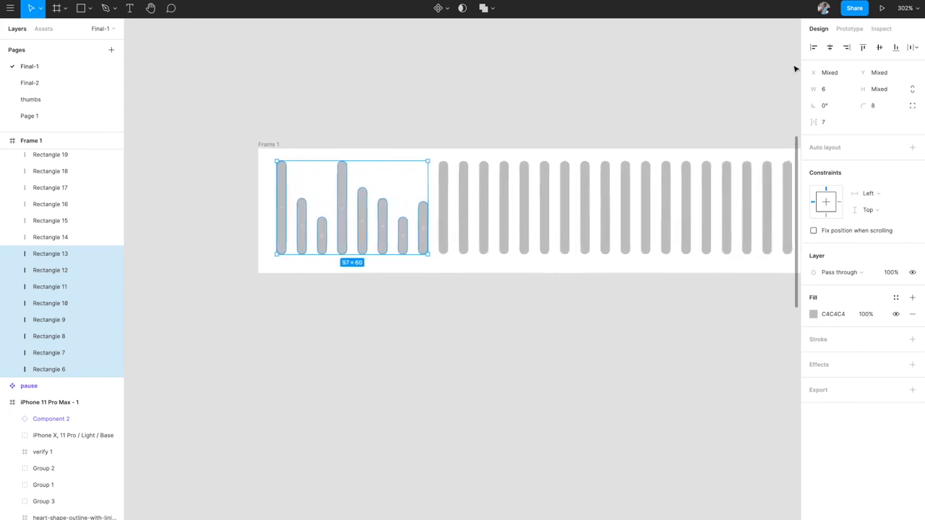
- Align Rectangles 6–13 on their vertical centres, then zoom out to Frame 1 beside the iPhone mockup
{"action": "left_click", "coordinate": [880, 47]}
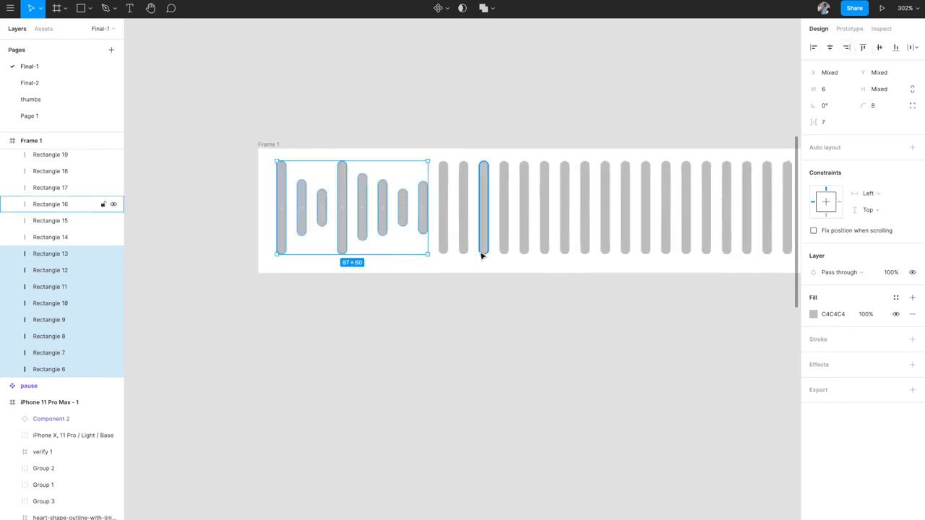
{"action": "left_click", "coordinate": [445, 199]}
{"action": "scroll", "coordinate": [413, 302], "scroll_direction": "down", "scroll_amount": 5}
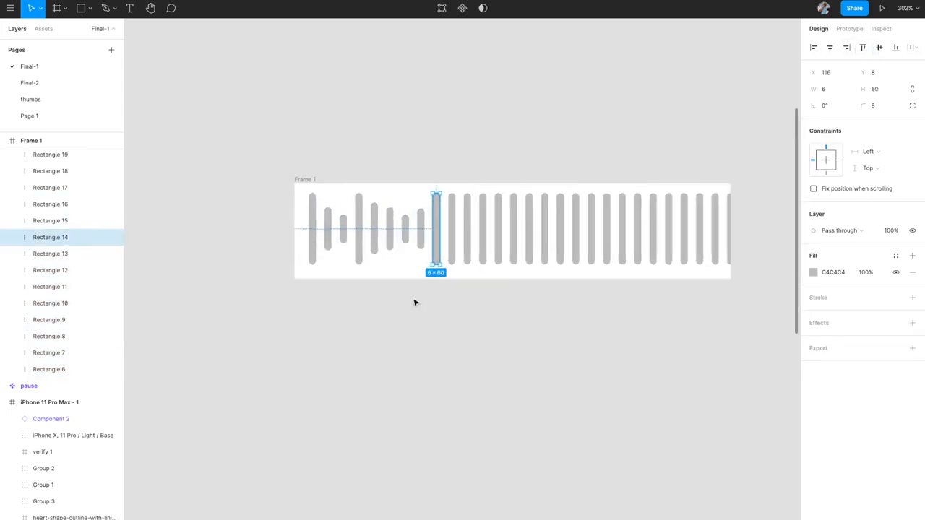
{"action": "left_click", "coordinate": [412, 300]}
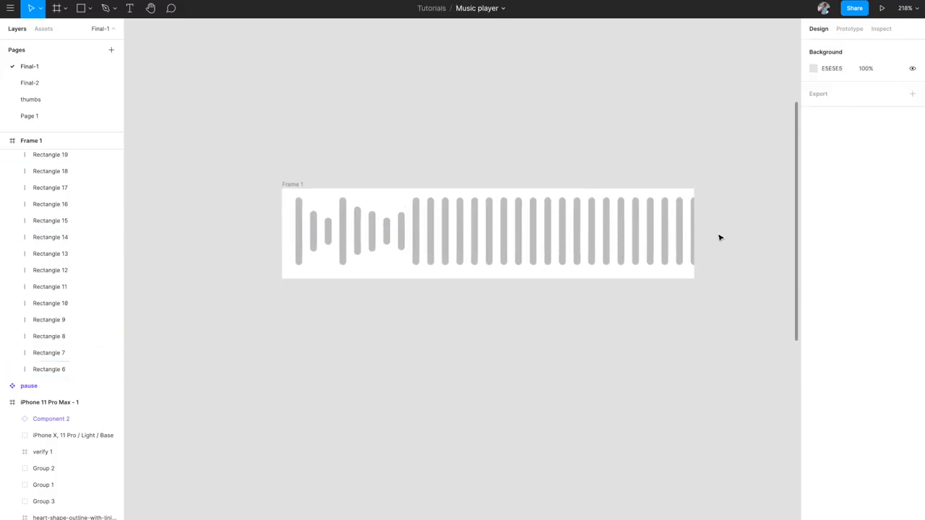
{"action": "scroll", "coordinate": [410, 250], "scroll_direction": "down", "scroll_amount": 2}
{"action": "scroll", "coordinate": [410, 250], "scroll_direction": "right", "scroll_amount": 2}
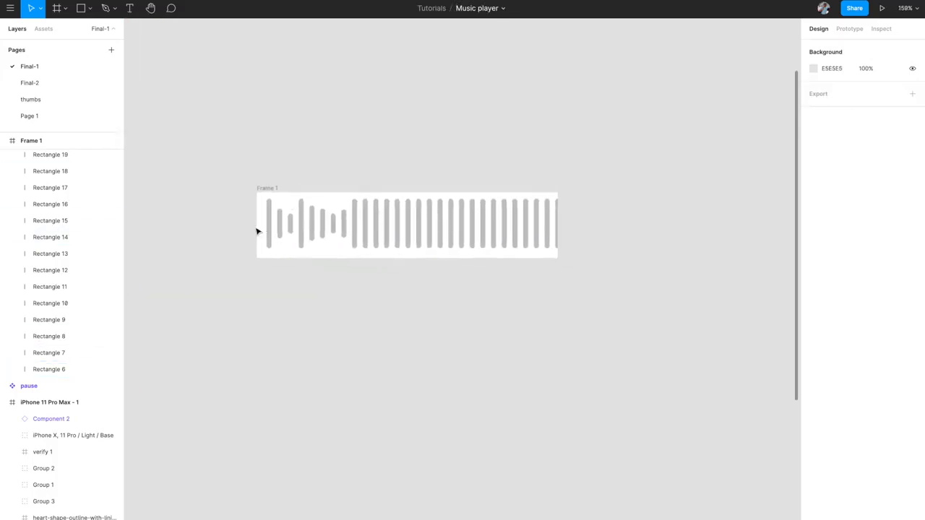
{"action": "scroll", "coordinate": [643, 219], "scroll_direction": "down", "scroll_amount": 2}
{"action": "scroll", "coordinate": [643, 219], "scroll_direction": "right", "scroll_amount": 3}
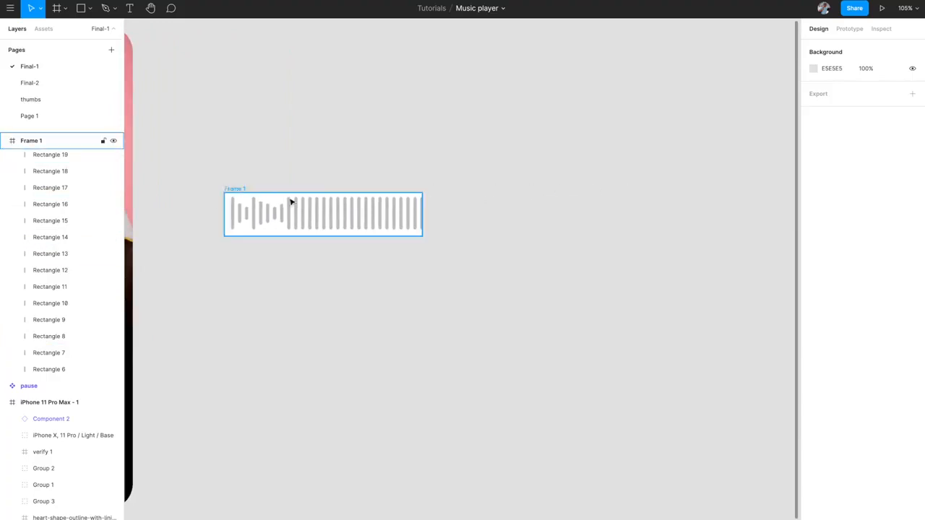
{"action": "scroll", "coordinate": [365, 212], "scroll_direction": "down", "scroll_amount": 5}
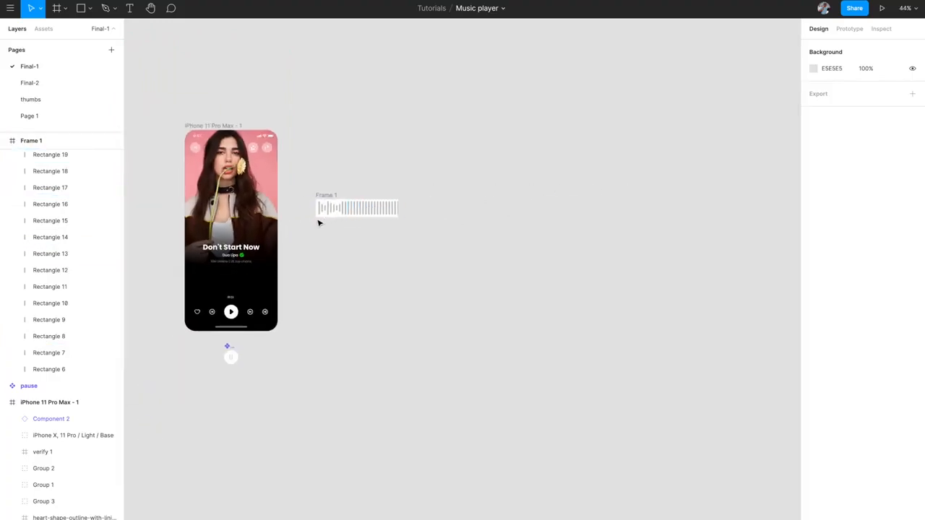
{"action": "scroll", "coordinate": [357, 230], "scroll_direction": "up", "scroll_amount": 5}
{"action": "scroll", "coordinate": [357, 229], "scroll_direction": "left", "scroll_amount": 3}
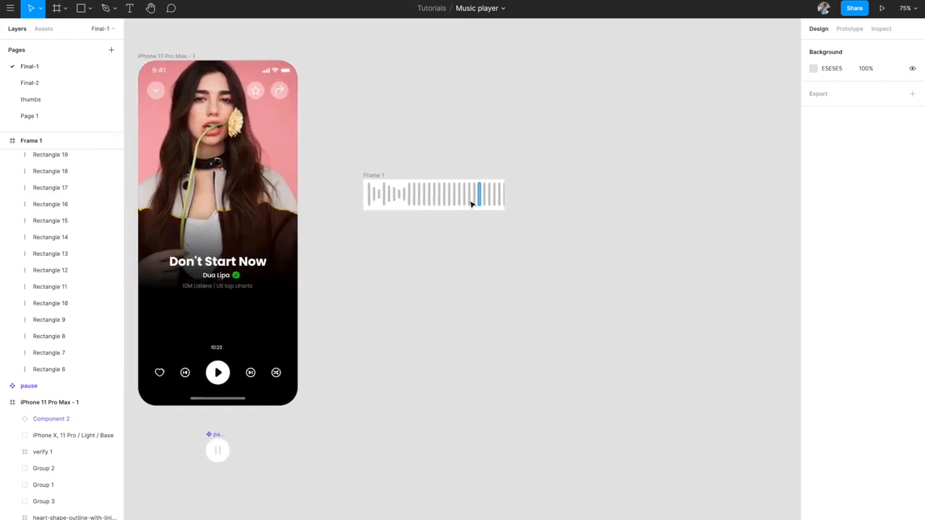
{"action": "scroll", "coordinate": [578, 192], "scroll_direction": "left", "scroll_amount": 2}
{"action": "scroll", "coordinate": [579, 192], "scroll_direction": "down", "scroll_amount": 1}
- Pan along the long 'sound wave' bars past Frame 1's right edge, then restore the UI with Ctrl+\
{"action": "right_click", "coordinate": [577, 191]}
{"action": "scroll", "coordinate": [576, 191], "scroll_direction": "up", "scroll_amount": 5}
{"action": "left_click", "coordinate": [557, 164]}
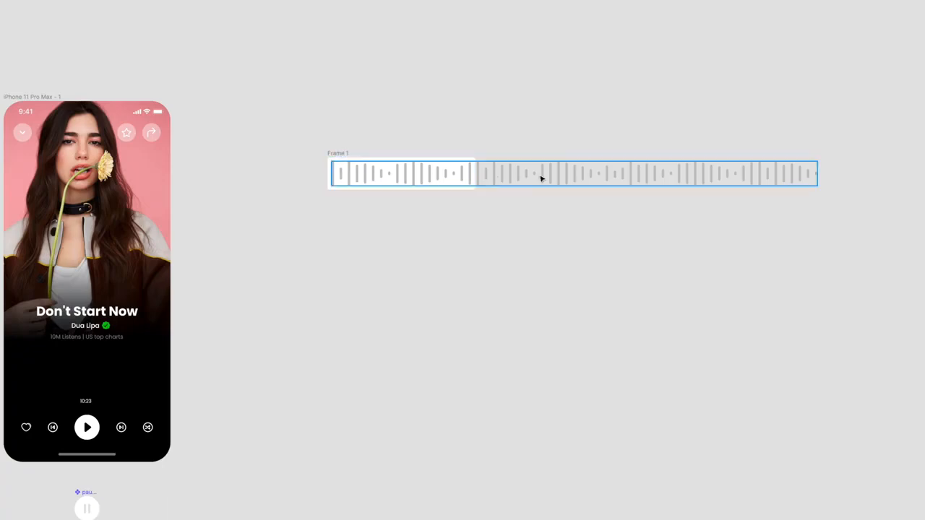
{"action": "scroll", "coordinate": [386, 184], "scroll_direction": "up", "scroll_amount": 5}
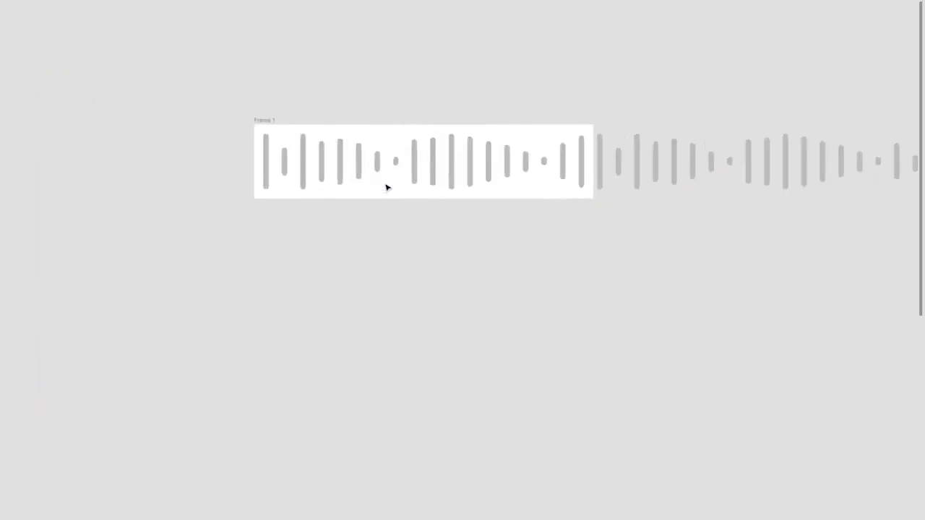
{"action": "scroll", "coordinate": [386, 188], "scroll_direction": "right", "scroll_amount": 3}
{"action": "scroll", "coordinate": [386, 188], "scroll_direction": "up", "scroll_amount": 1}
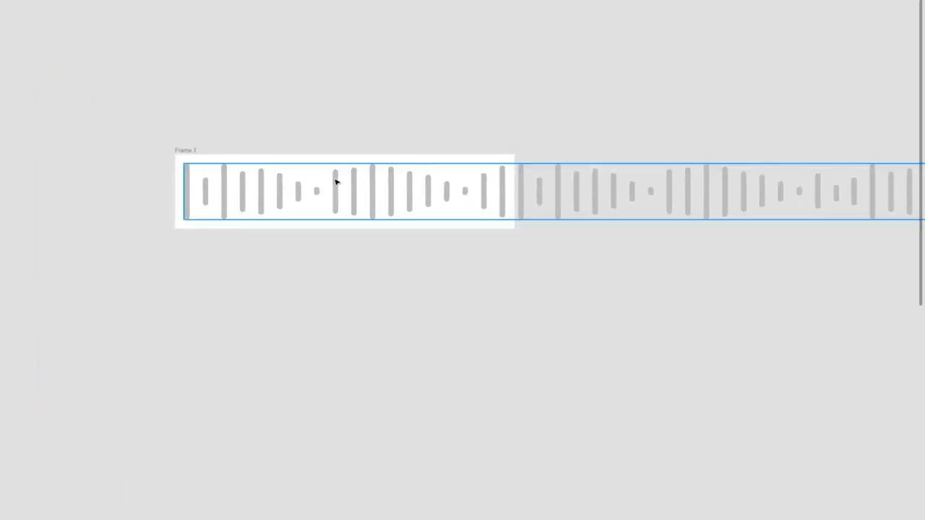
{"action": "scroll", "coordinate": [579, 213], "scroll_direction": "right", "scroll_amount": 2}
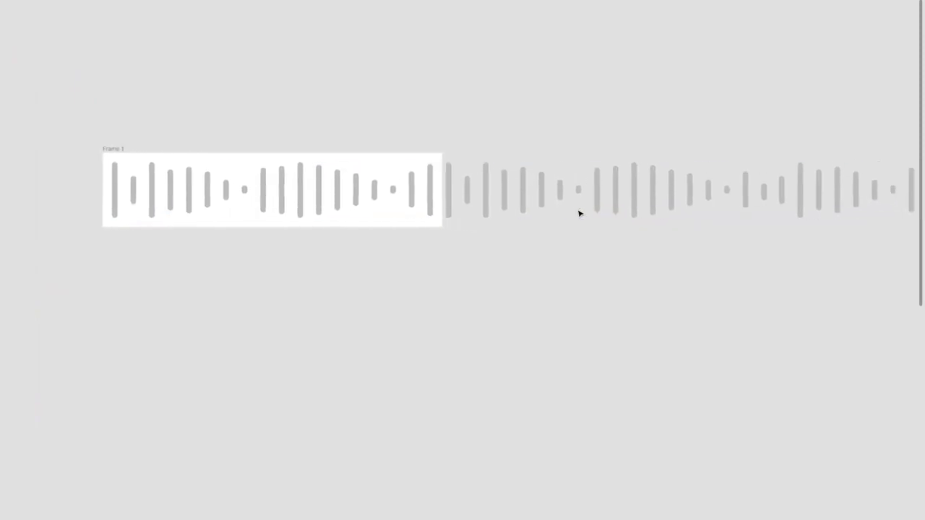
{"action": "scroll", "coordinate": [578, 213], "scroll_direction": "down", "scroll_amount": 3}
{"action": "scroll", "coordinate": [578, 213], "scroll_direction": "right", "scroll_amount": 1}
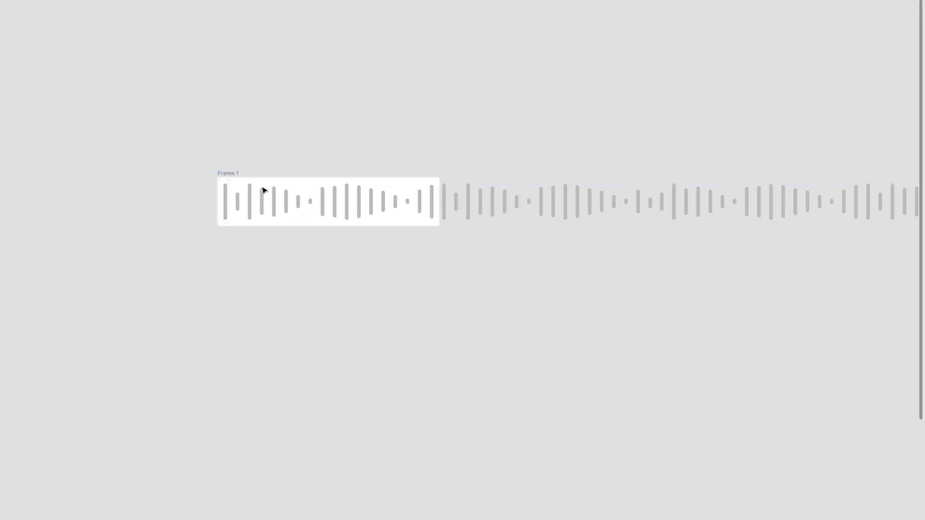
{"action": "key", "text": "ctrl+backslash"}
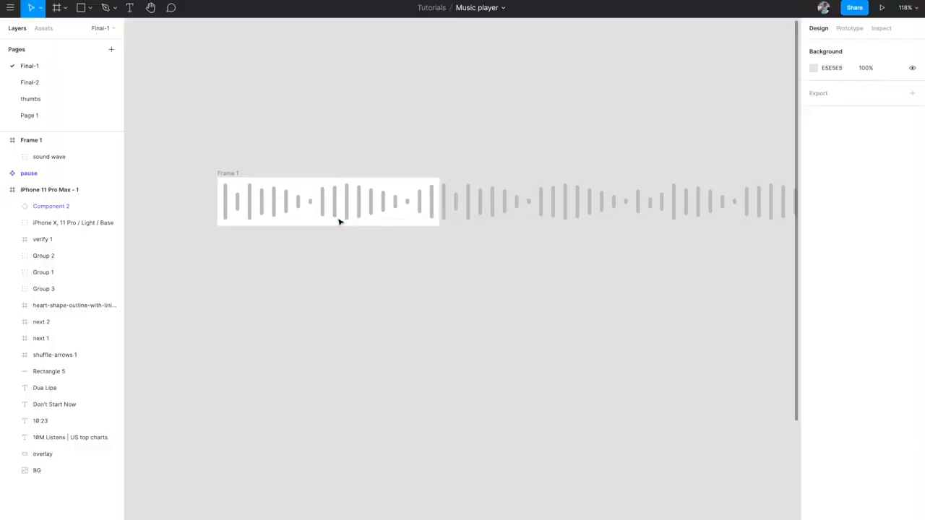
- Toggle Frame 1's Clip content on, off and on again so only bars inside 366 × 80 show
{"action": "left_click", "coordinate": [239, 175]}
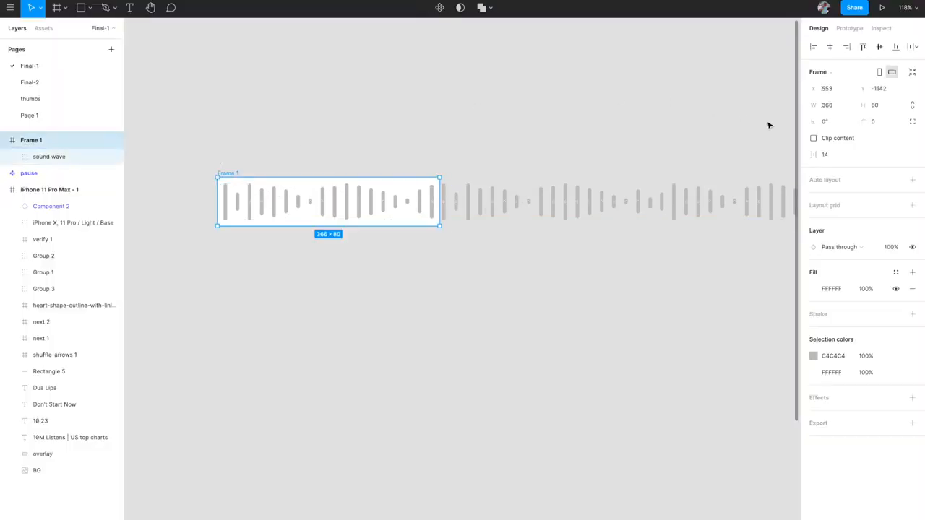
{"action": "left_click", "coordinate": [814, 138]}
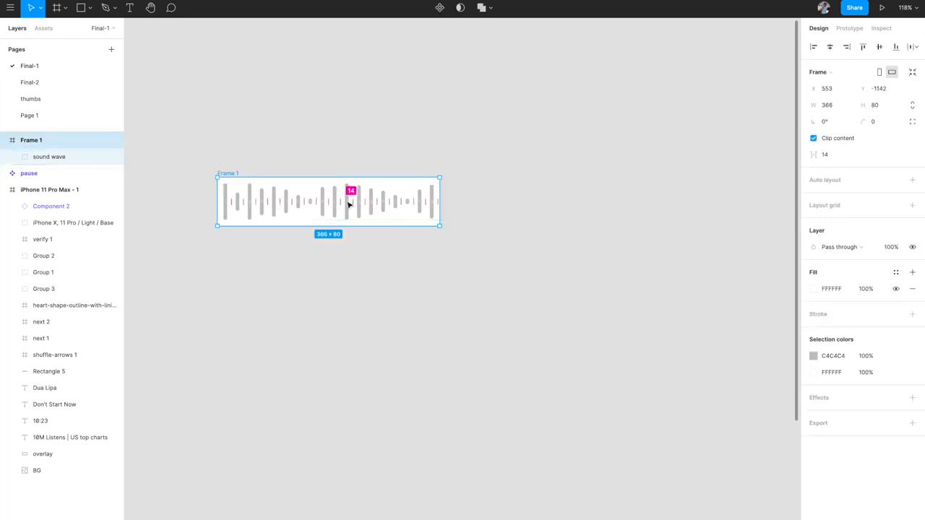
{"action": "left_click", "coordinate": [814, 138]}
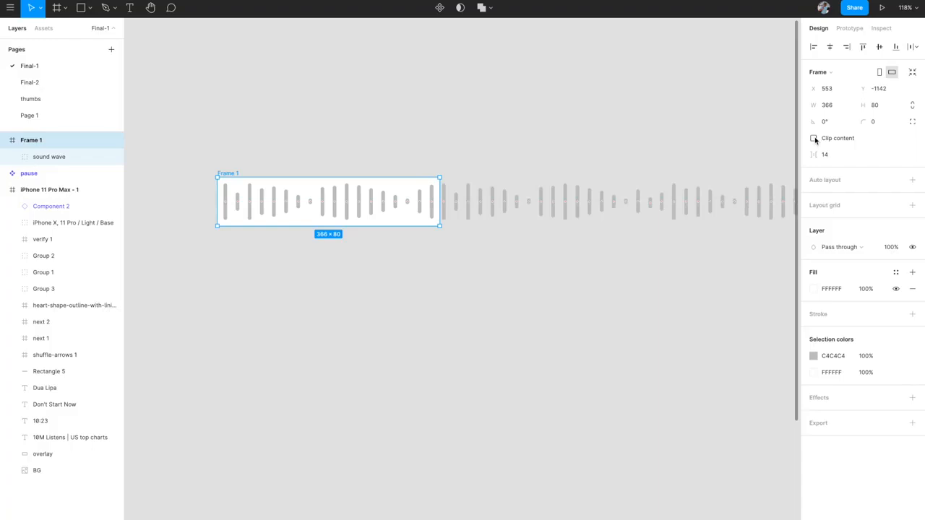
{"action": "left_click", "coordinate": [814, 138]}
{"action": "scroll", "coordinate": [506, 251], "scroll_direction": "left", "scroll_amount": 3}
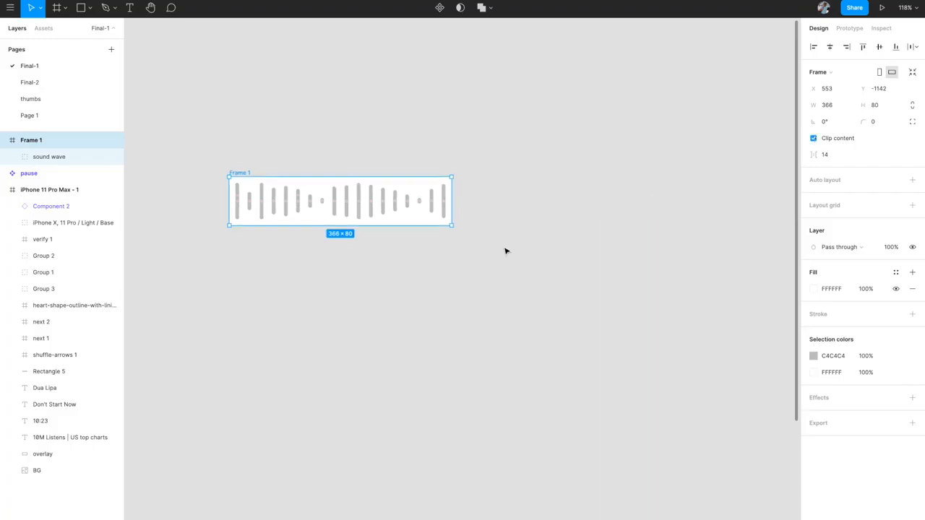
- Expand and collapse the sound wave group's bar layers in Frame 1, then clear the selection
{"action": "left_click", "coordinate": [393, 203]}
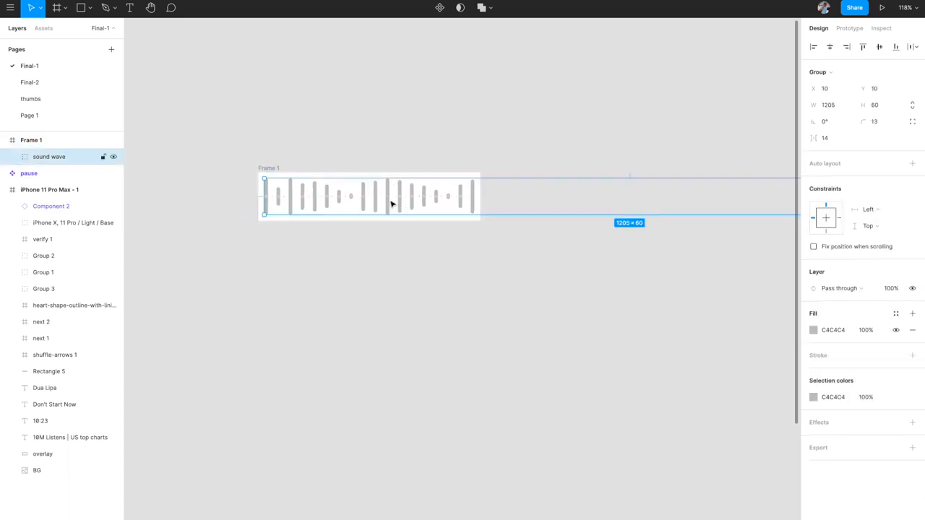
{"action": "left_click", "coordinate": [11, 157]}
{"action": "left_click", "coordinate": [12, 159]}
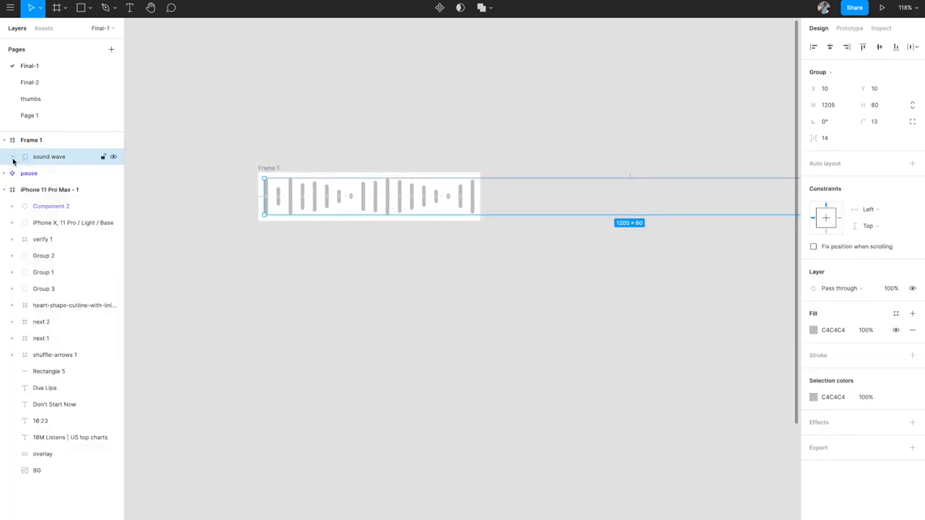
{"action": "left_click", "coordinate": [347, 310]}
{"action": "scroll", "coordinate": [347, 311], "scroll_direction": "down", "scroll_amount": 2}
{"action": "scroll", "coordinate": [347, 311], "scroll_direction": "left", "scroll_amount": 2}
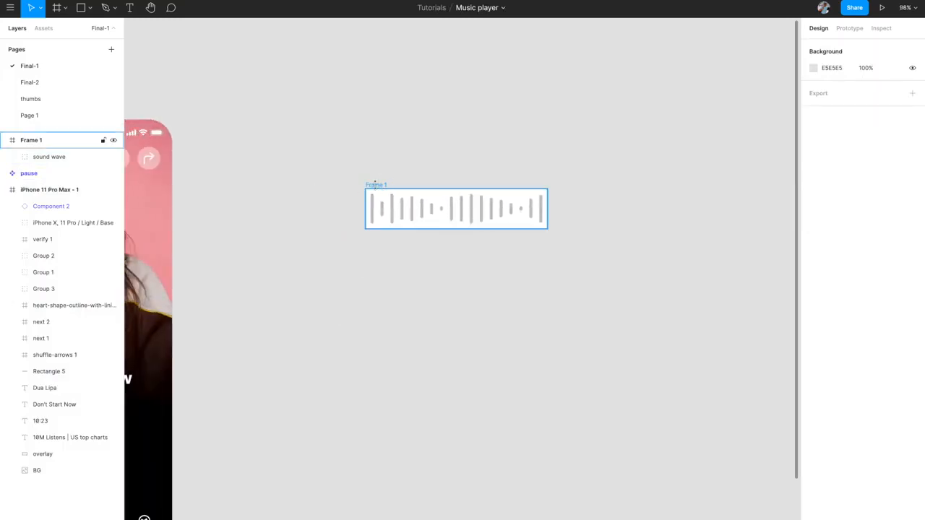
- Rename Frame 1 to 'start'
{"action": "left_click", "coordinate": [378, 186]}
{"action": "double_click", "coordinate": [32, 141]}
{"action": "type", "text": "sta"}
{"action": "key", "text": "Return"}
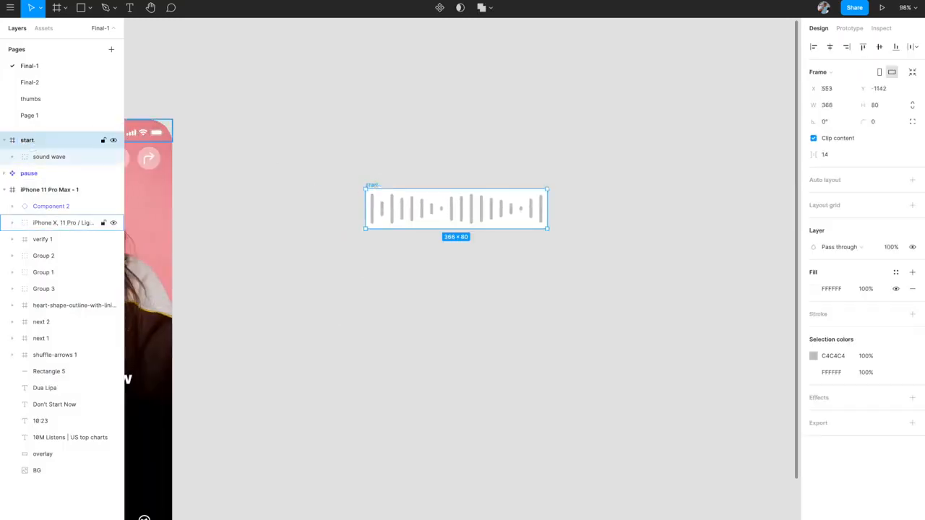
{"action": "left_click", "coordinate": [349, 140]}
- Select the 'start' frame, view it beside the phone mockup, and make it a component
{"action": "scroll", "coordinate": [349, 140], "scroll_direction": "down", "scroll_amount": 1}
{"action": "scroll", "coordinate": [349, 140], "scroll_direction": "up", "scroll_amount": 3}
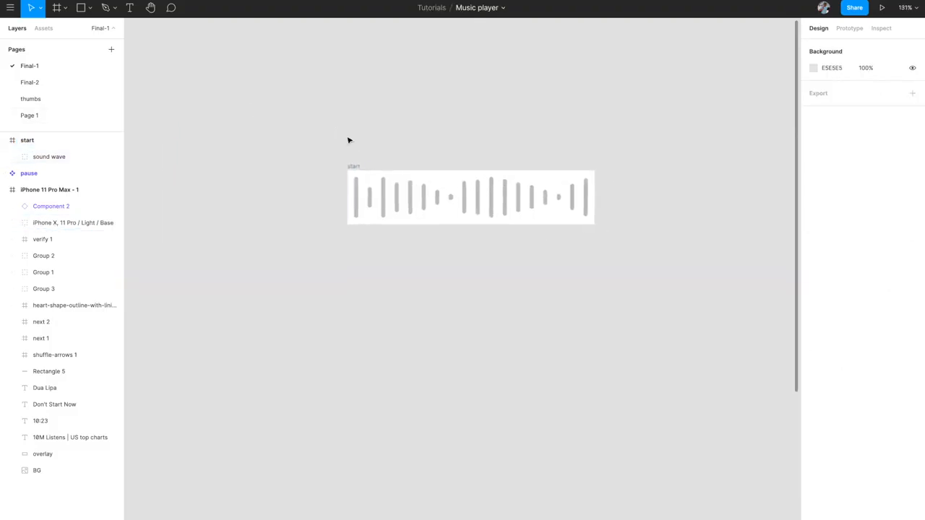
{"action": "left_click", "coordinate": [353, 167]}
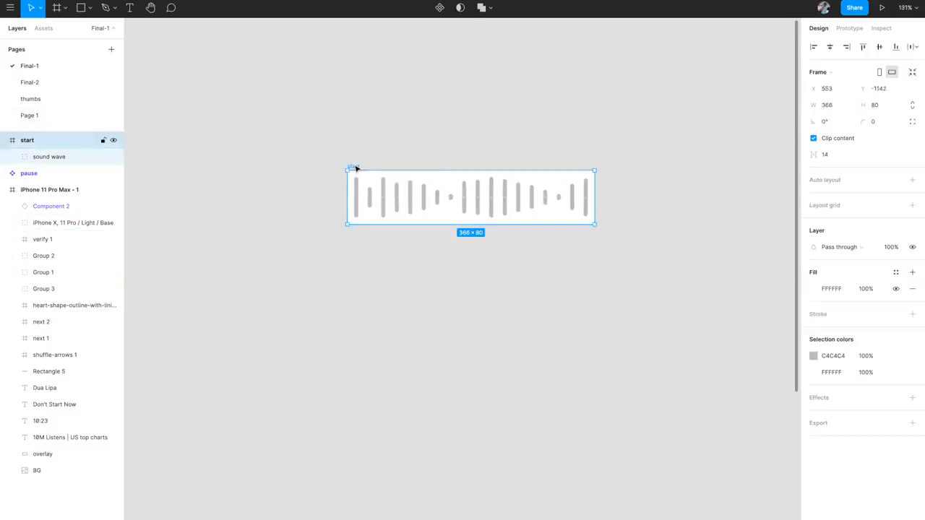
{"action": "scroll", "coordinate": [355, 168], "scroll_direction": "down", "scroll_amount": 5}
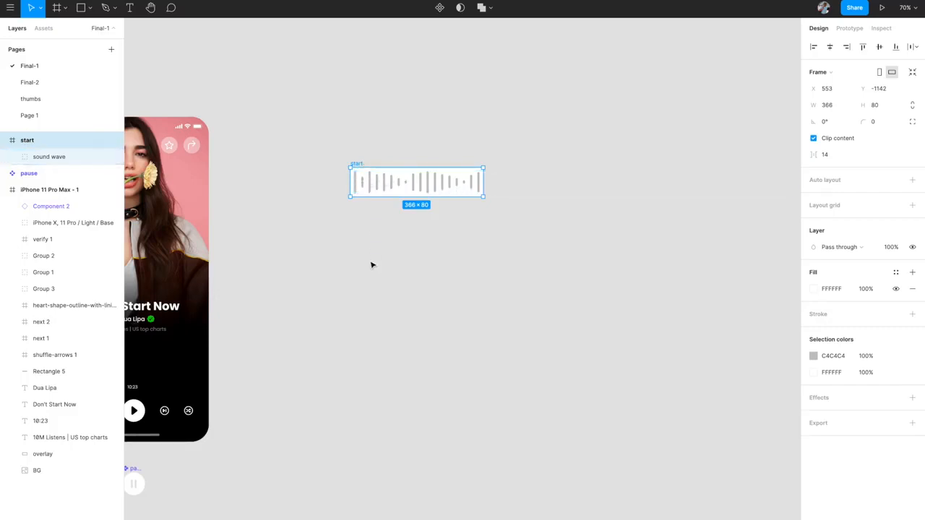
{"action": "scroll", "coordinate": [371, 265], "scroll_direction": "down", "scroll_amount": 5, "text": "ctrl"}
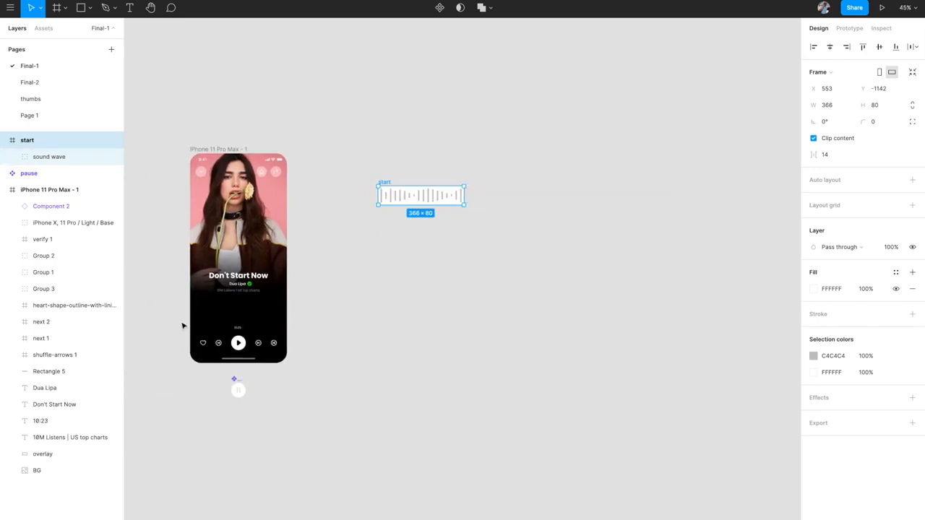
{"action": "scroll", "coordinate": [343, 294], "scroll_direction": "up", "scroll_amount": 1, "text": "ctrl"}
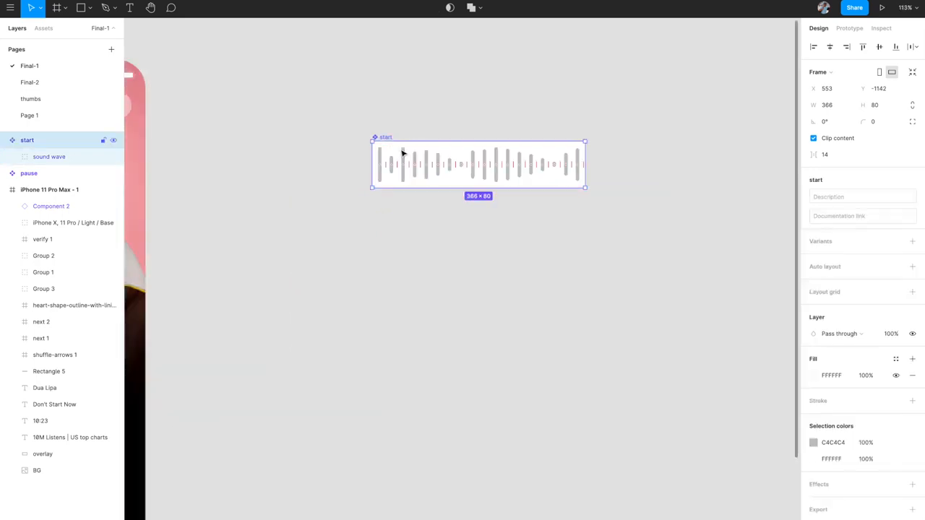
- Duplicate the start component below the original, detach the copy, and select its sound wave group
{"action": "key", "text": "ctrl+alt+k"}
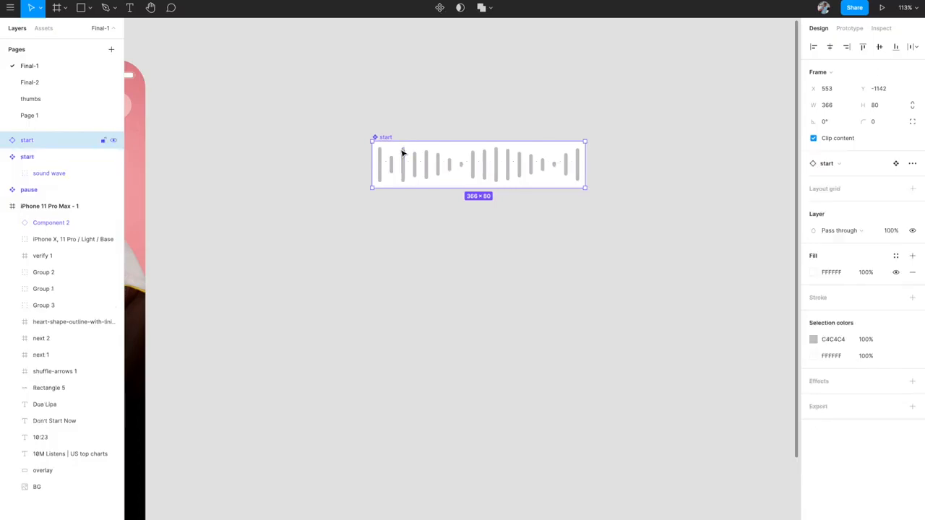
{"action": "key", "text": "shift+Down"}
{"action": "key", "text": "shift+Down"}
{"action": "key", "text": "shift+Down"}
{"action": "key", "text": "shift+Down"}
{"action": "key", "text": "shift+Down"}
{"action": "key", "text": "shift+Down"}
{"action": "key", "text": "shift+Down"}
{"action": "key", "text": "shift+Down"}
{"action": "key", "text": "shift+Down"}
{"action": "key", "text": "shift+Down"}
{"action": "key", "text": "shift+Down"}
{"action": "key", "text": "shift+Down"}
{"action": "key", "text": "shift+Down"}
{"action": "key", "text": "shift+Down"}
{"action": "key", "text": "shift+Down"}
{"action": "key", "text": "shift+Down"}
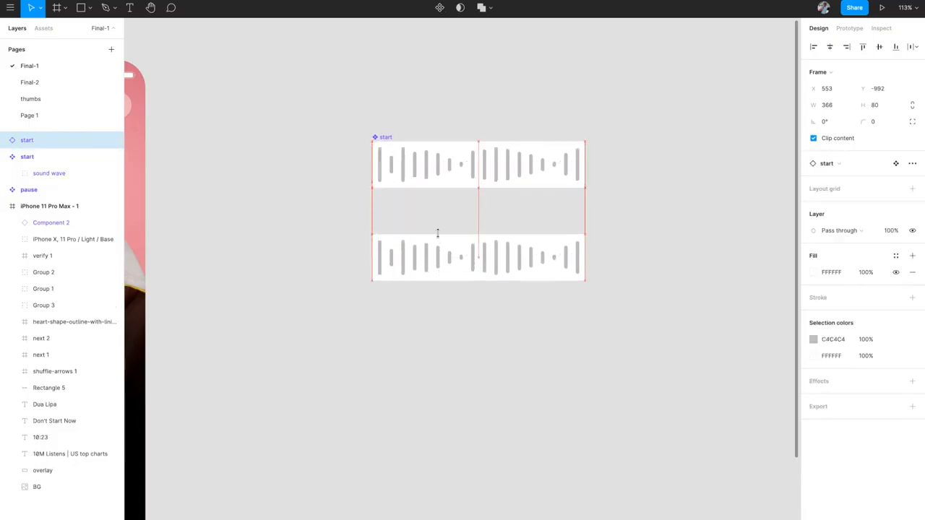
{"action": "key", "text": "ctrl+alt+b"}
{"action": "left_click", "coordinate": [526, 351]}
{"action": "left_click", "coordinate": [513, 264]}
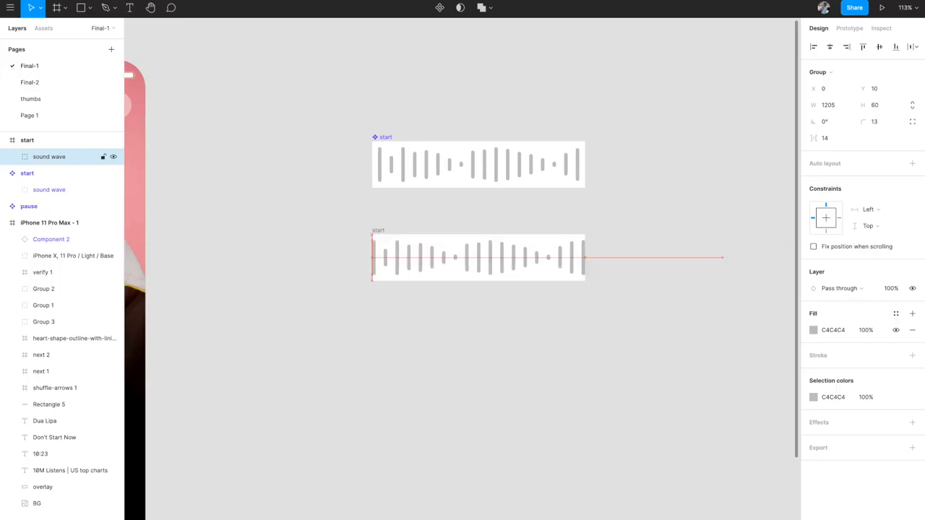
- Nudge the copy's wave left, turn off Clip content, and right-align the sound wave in the frame
{"action": "key", "text": "shift+Left"}
{"action": "key", "text": "shift+Left"}
{"action": "key", "text": "shift+Left"}
{"action": "key", "text": "shift+Left"}
{"action": "key", "text": "shift+Left"}
{"action": "key", "text": "shift+Left"}
{"action": "key", "text": "shift+Left"}
{"action": "key", "text": "shift+Left"}
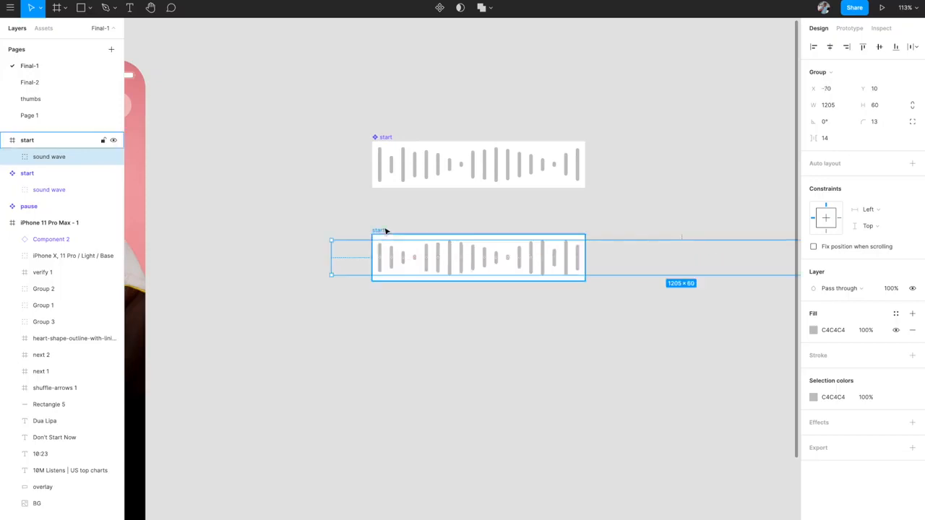
{"action": "left_click", "coordinate": [385, 231]}
{"action": "left_click", "coordinate": [813, 138]}
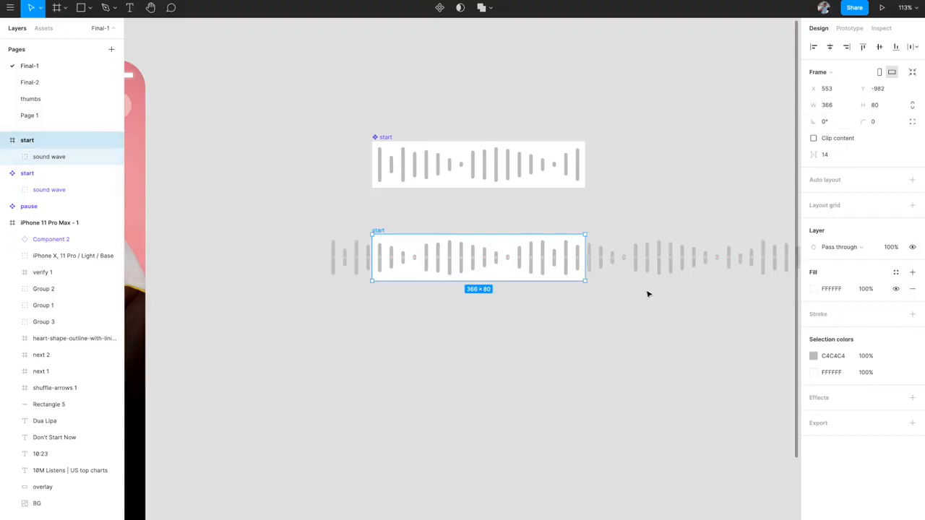
{"action": "left_click", "coordinate": [847, 47]}
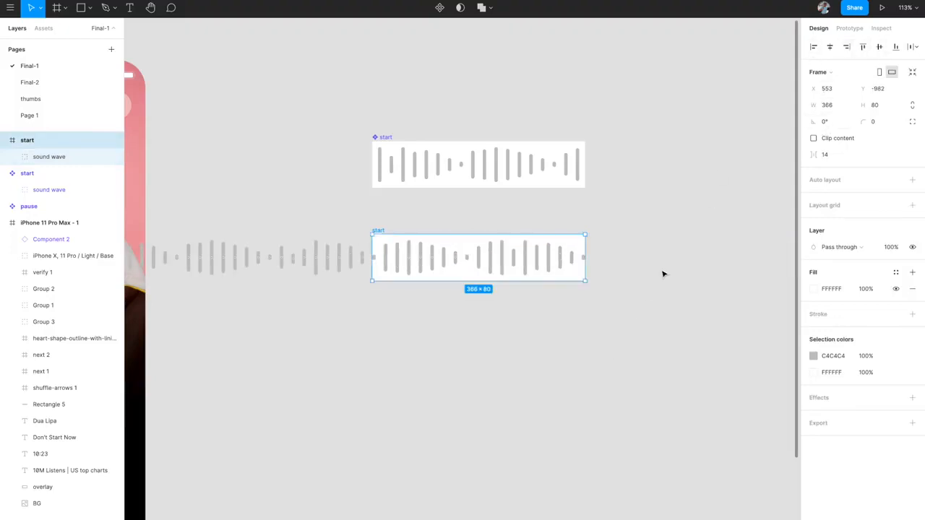
{"action": "scroll", "coordinate": [629, 306], "scroll_direction": "down", "scroll_amount": 5}
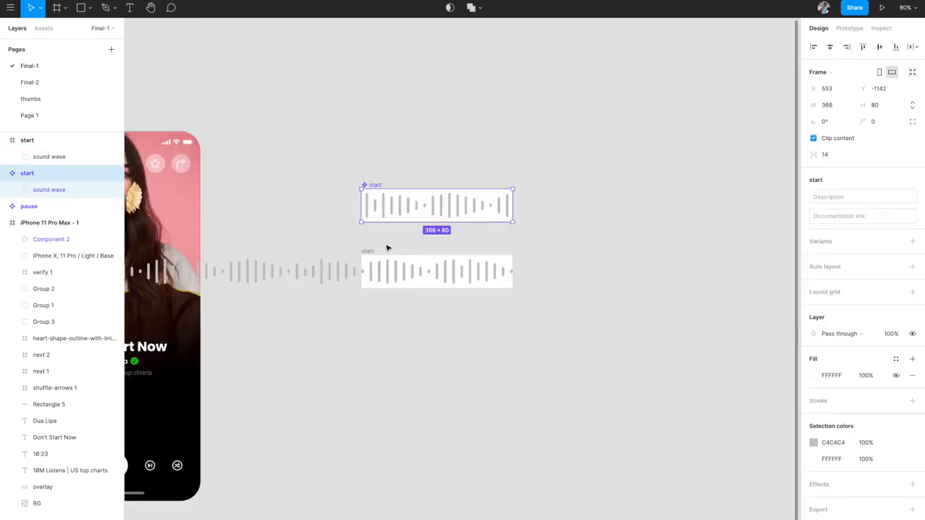
{"action": "left_click", "coordinate": [368, 250]}
{"action": "scroll", "coordinate": [360, 252], "scroll_direction": "up", "scroll_amount": 5}
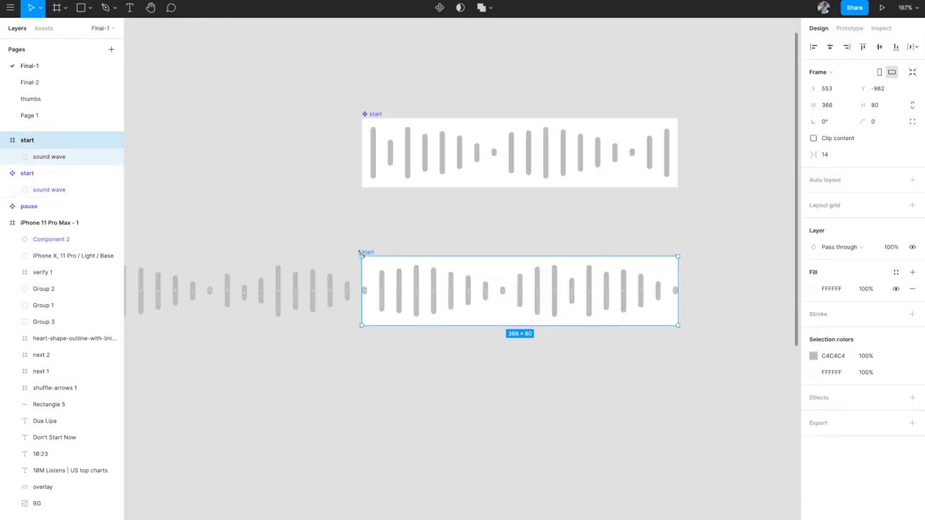
- Rename the lower frame to 'end' and turn Clip content back on
{"action": "double_click", "coordinate": [26, 140]}
{"action": "type", "text": "end"}
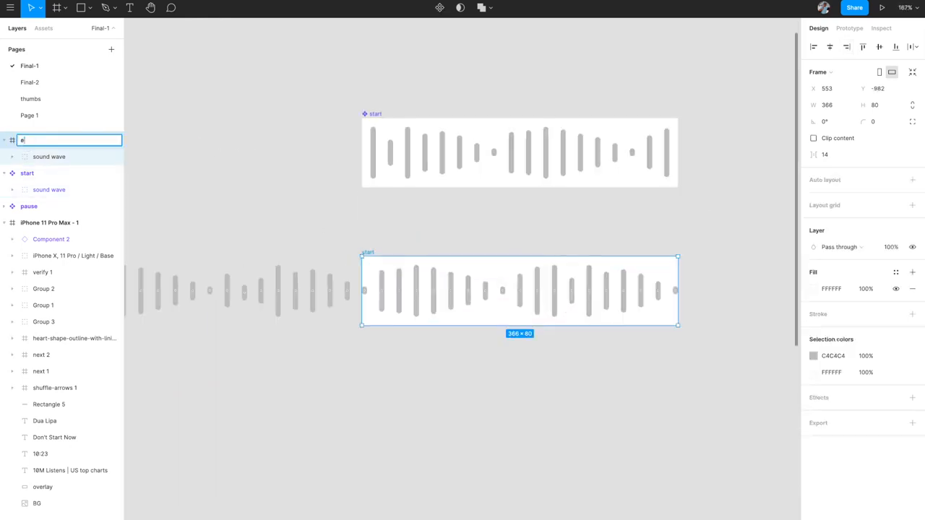
{"action": "key", "text": "Return"}
{"action": "left_click", "coordinate": [812, 138]}
- Shift the end frame's sound wave left to X -1209 so the frame shows no bars
{"action": "left_click", "coordinate": [569, 281]}
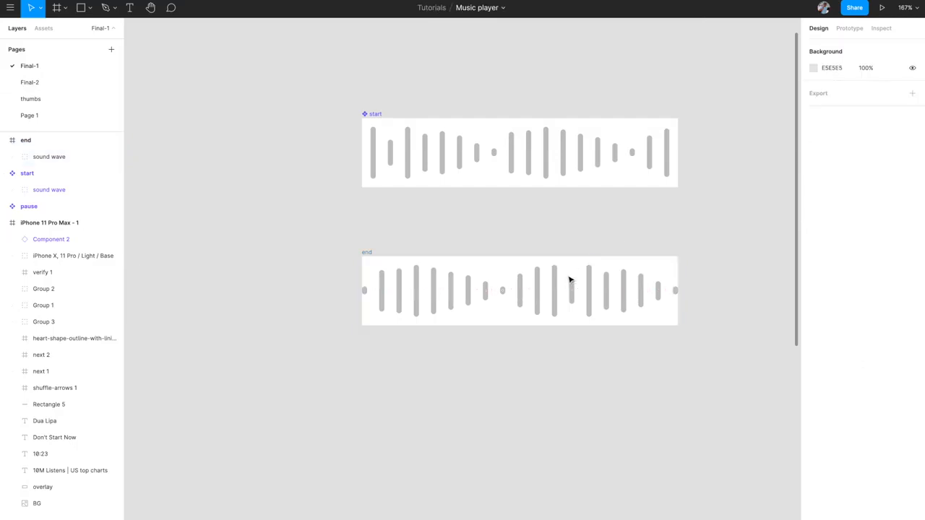
{"action": "left_click", "coordinate": [78, 158]}
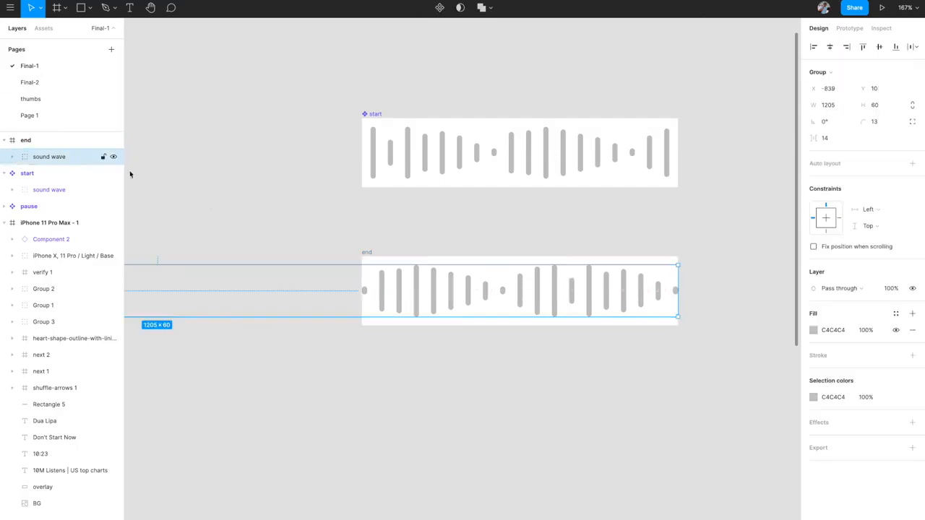
{"action": "key", "text": "shift+Left"}
{"action": "key", "text": "shift+Left"}
{"action": "key", "text": "shift+Left"}
{"action": "key", "text": "shift+Left"}
{"action": "key", "text": "shift+Left"}
{"action": "key", "text": "shift+Left"}
{"action": "key", "text": "shift+Left"}
{"action": "key", "text": "shift+Left"}
{"action": "key", "text": "shift+Left"}
{"action": "key", "text": "shift+Left"}
{"action": "key", "text": "shift+Left"}
{"action": "key", "text": "shift+Left"}
{"action": "key", "text": "shift+Left"}
{"action": "key", "text": "shift+Left"}
{"action": "key", "text": "shift+Left"}
{"action": "key", "text": "shift+Left"}
{"action": "key", "text": "shift+Left"}
{"action": "key", "text": "shift+Left"}
{"action": "key", "text": "shift+Left"}
{"action": "key", "text": "shift+Left"}
{"action": "key", "text": "shift+Left"}
{"action": "key", "text": "shift+Left"}
{"action": "key", "text": "shift+Left"}
{"action": "key", "text": "shift+Left"}
{"action": "key", "text": "shift+Left"}
{"action": "key", "text": "shift+Left"}
{"action": "key", "text": "shift+Left"}
{"action": "key", "text": "shift+Left"}
{"action": "key", "text": "shift+Left"}
{"action": "key", "text": "shift+Left"}
{"action": "key", "text": "shift+Left"}
{"action": "key", "text": "shift+Left"}
{"action": "key", "text": "shift+Left"}
{"action": "key", "text": "shift+Left"}
{"action": "key", "text": "shift+Left"}
{"action": "key", "text": "shift+Left"}
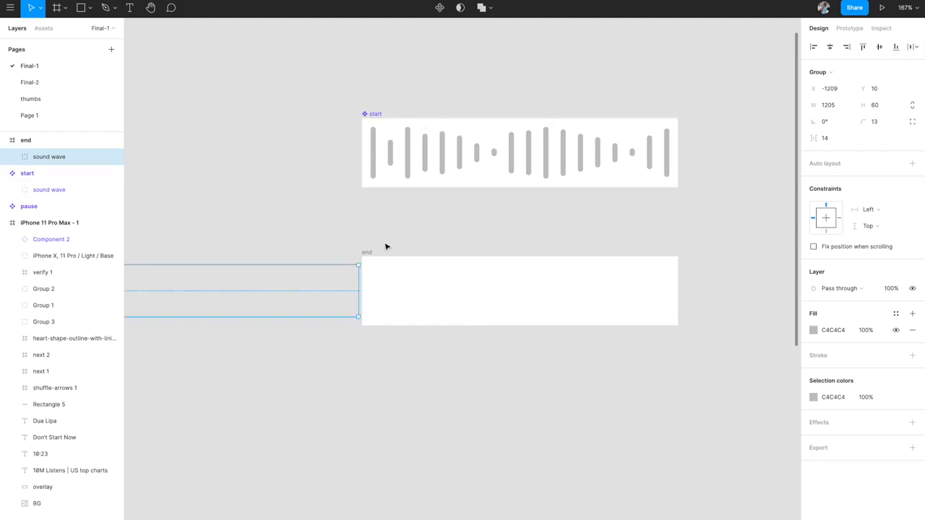
{"action": "scroll", "coordinate": [387, 246], "scroll_direction": "down", "scroll_amount": 3}
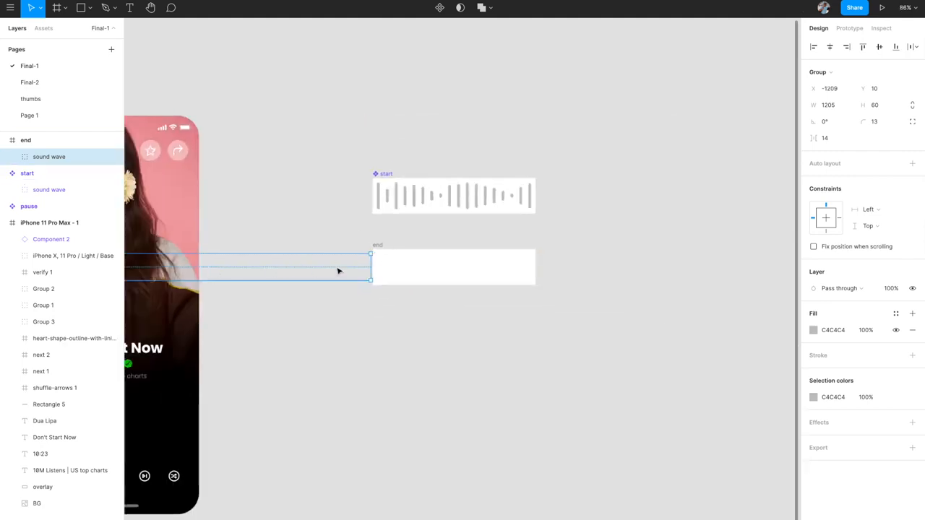
- Make the 'start' frame and then the 'end' frame components with Create component
{"action": "left_click", "coordinate": [355, 236]}
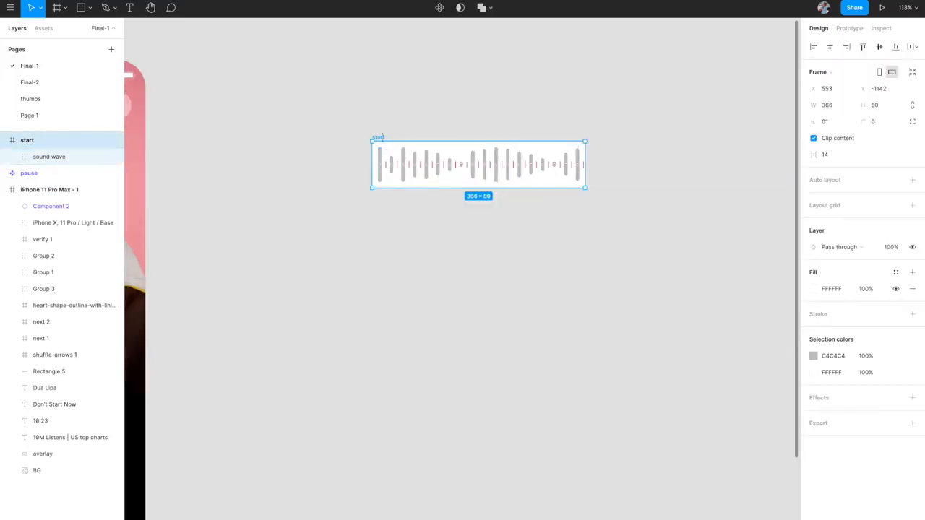
{"action": "left_click", "coordinate": [440, 8]}
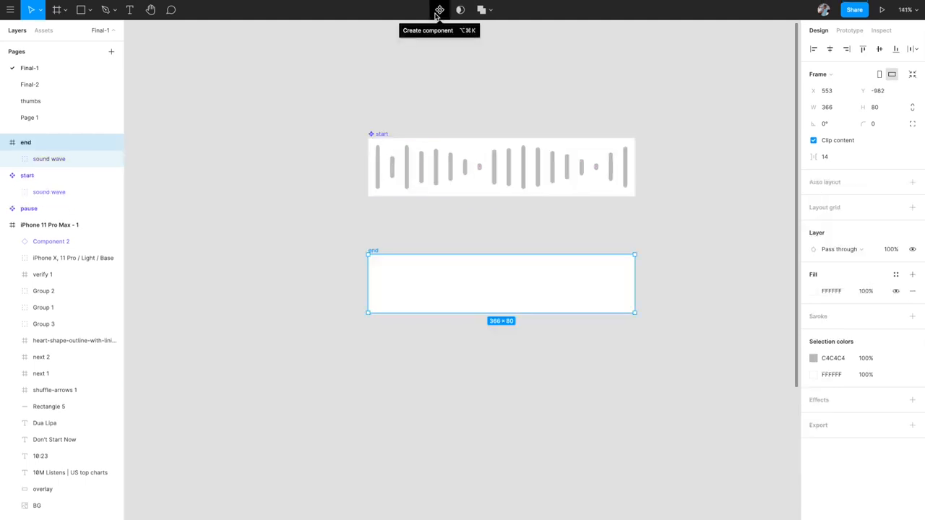
{"action": "left_click", "coordinate": [439, 10]}
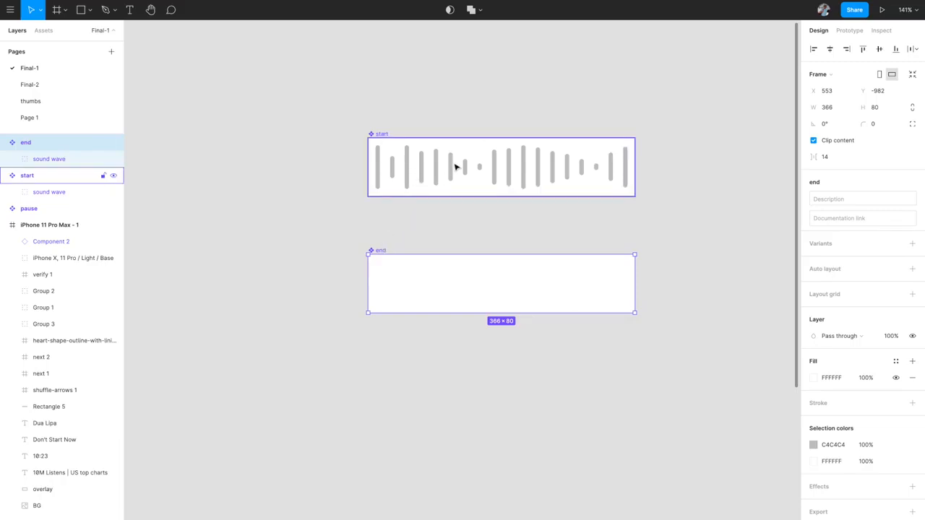
- Slide the start component's sound wave right to X 370, out of its frame
{"action": "left_click", "coordinate": [411, 175]}
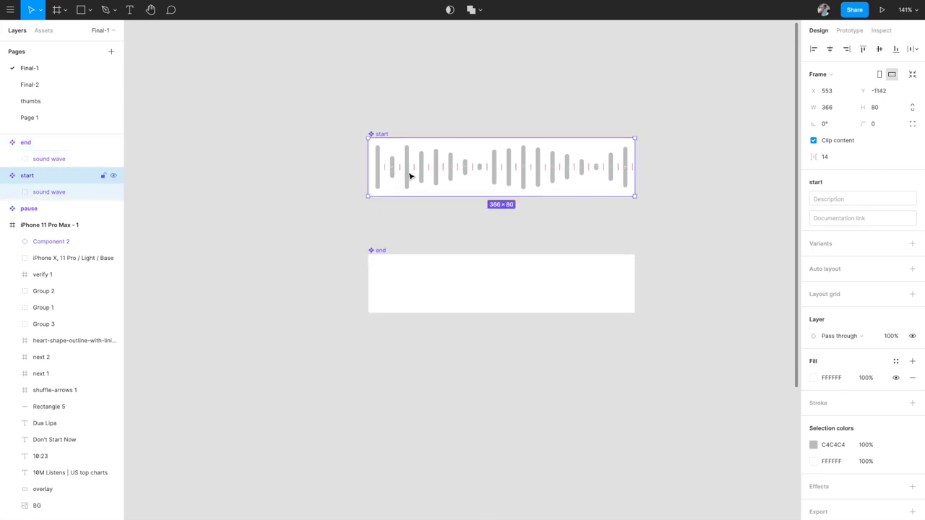
{"action": "left_click", "coordinate": [409, 175]}
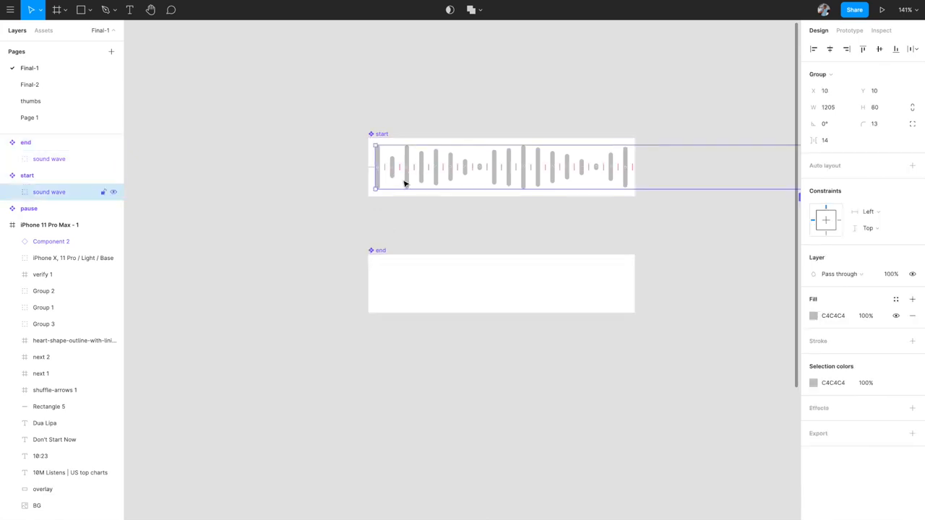
{"action": "key", "text": "shift+Right"}
{"action": "key", "text": "shift+Right"}
{"action": "key", "text": "shift+Right"}
{"action": "key", "text": "shift+Right"}
{"action": "key", "text": "shift+Right"}
{"action": "key", "text": "shift+Right"}
{"action": "key", "text": "shift+Right"}
{"action": "key", "text": "shift+Right"}
{"action": "key", "text": "shift+Right"}
{"action": "key", "text": "shift+Right"}
{"action": "key", "text": "shift+Right"}
{"action": "key", "text": "shift+Right"}
{"action": "key", "text": "shift+Right"}
{"action": "key", "text": "shift+Right"}
{"action": "key", "text": "shift+Right"}
{"action": "key", "text": "shift+Right"}
{"action": "key", "text": "shift+Right"}
{"action": "key", "text": "shift+Right"}
{"action": "key", "text": "shift+Right"}
{"action": "key", "text": "shift+Right"}
{"action": "key", "text": "shift+Right"}
{"action": "key", "text": "shift+Right"}
{"action": "key", "text": "shift+Right"}
{"action": "key", "text": "shift+Right"}
{"action": "key", "text": "shift+Right"}
{"action": "key", "text": "shift+Right"}
{"action": "key", "text": "shift+Right"}
{"action": "key", "text": "shift+Right"}
{"action": "key", "text": "shift+Right"}
{"action": "key", "text": "shift+Right"}
{"action": "key", "text": "shift+Right"}
{"action": "key", "text": "shift+Right"}
{"action": "key", "text": "shift+Right"}
{"action": "key", "text": "shift+Right"}
{"action": "key", "text": "shift+Right"}
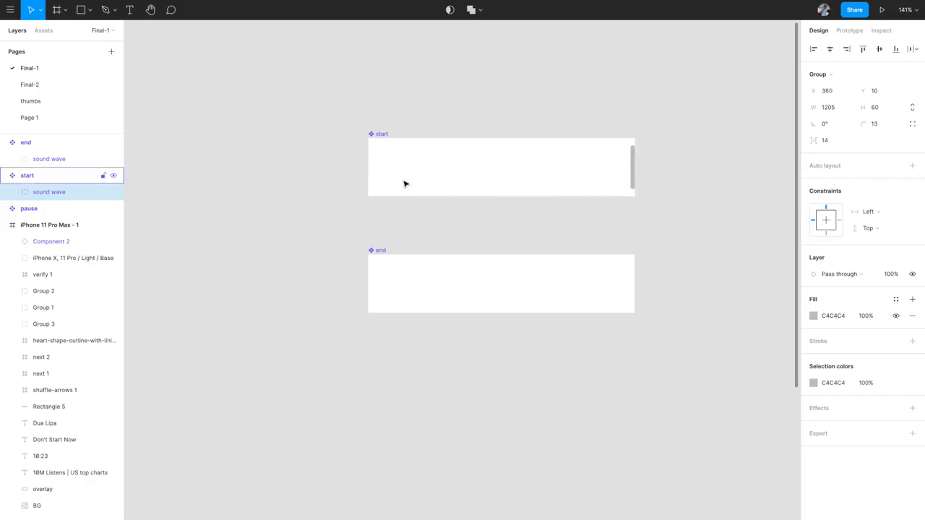
{"action": "left_click", "coordinate": [471, 111]}
{"action": "scroll", "coordinate": [469, 111], "scroll_direction": "down", "scroll_amount": 3}
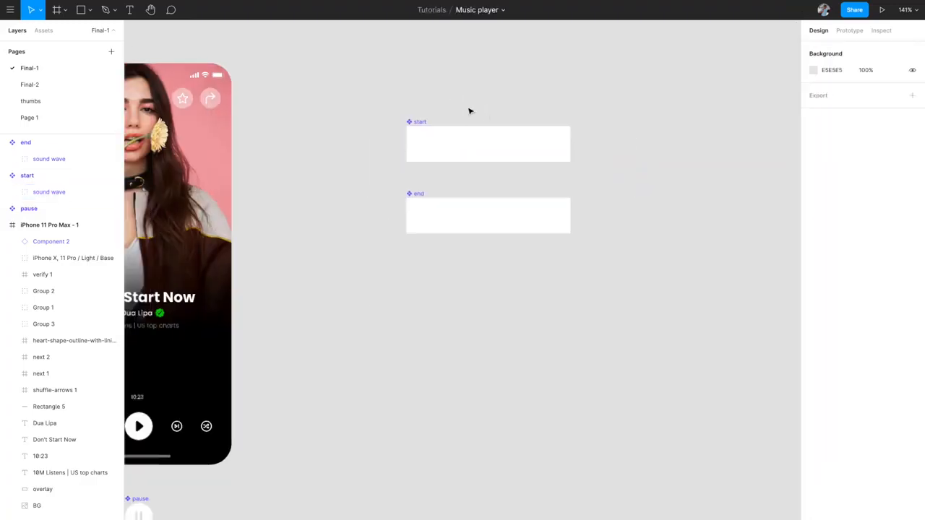
- Select the end and start sound wave groups in turn to compare positions, then clear the selection
{"action": "left_click", "coordinate": [422, 121]}
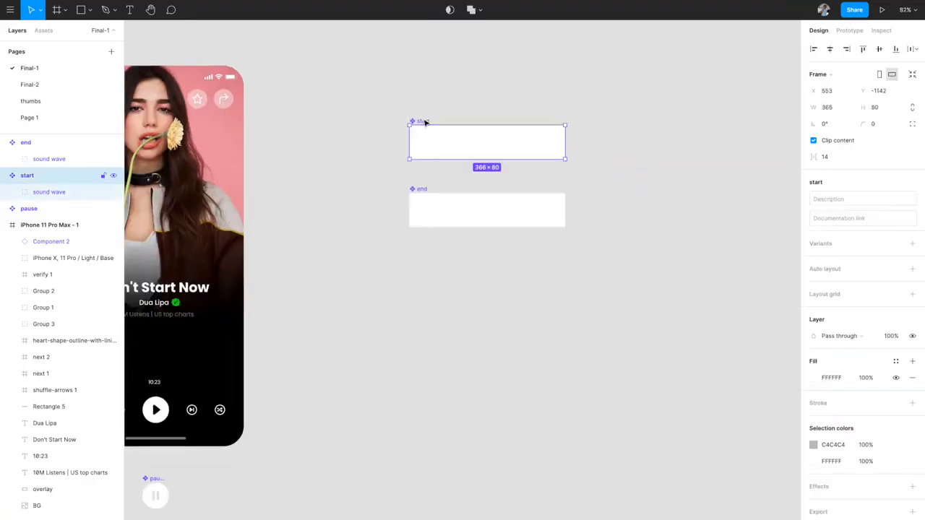
{"action": "left_click", "coordinate": [422, 190]}
{"action": "left_click", "coordinate": [85, 159]}
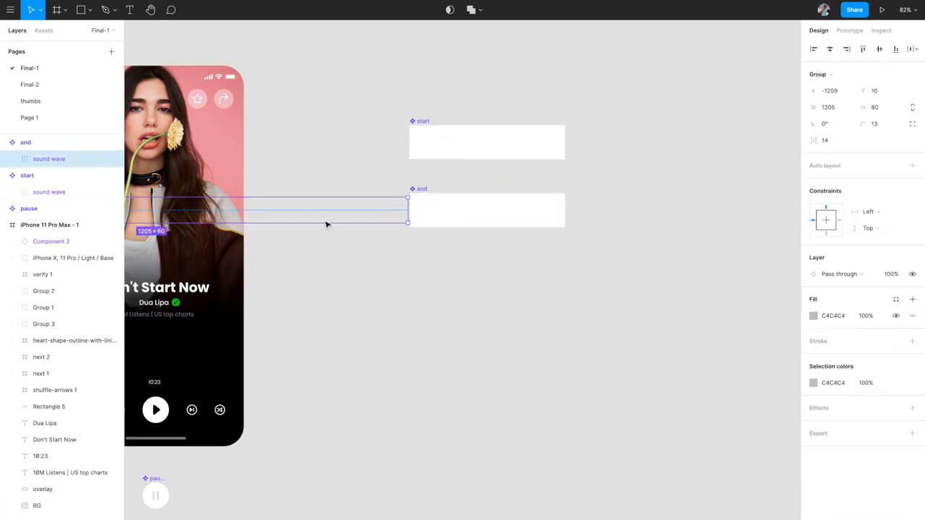
{"action": "left_click", "coordinate": [427, 132]}
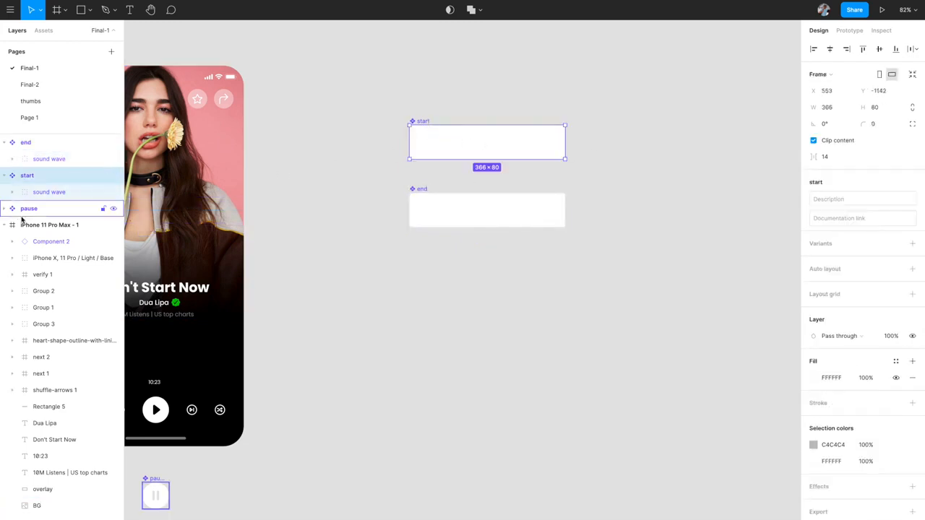
{"action": "left_click", "coordinate": [53, 192]}
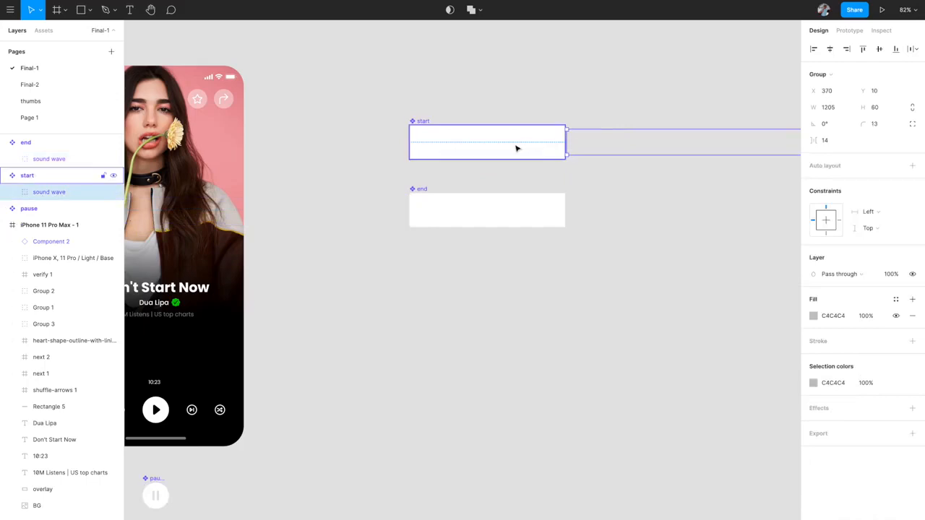
{"action": "scroll", "coordinate": [515, 149], "scroll_direction": "up", "scroll_amount": 5}
{"action": "left_click", "coordinate": [651, 240]}
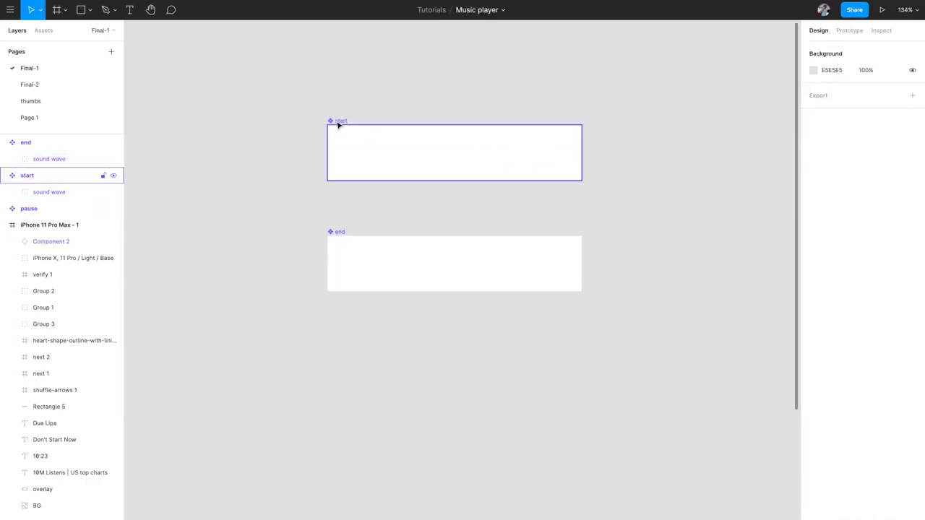
- Move the start variant's sound wave left to X 260 so a few bars peek in at the right
{"action": "left_click", "coordinate": [53, 162]}
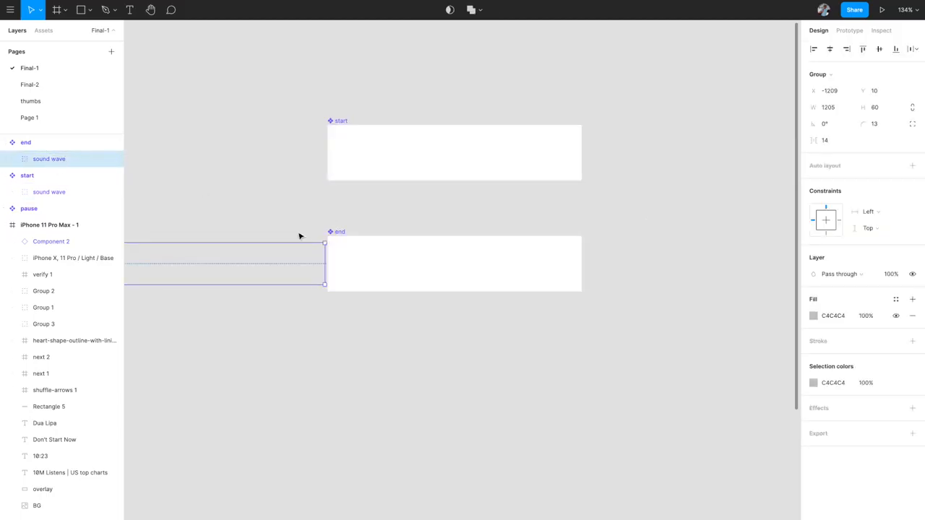
{"action": "left_click", "coordinate": [61, 192]}
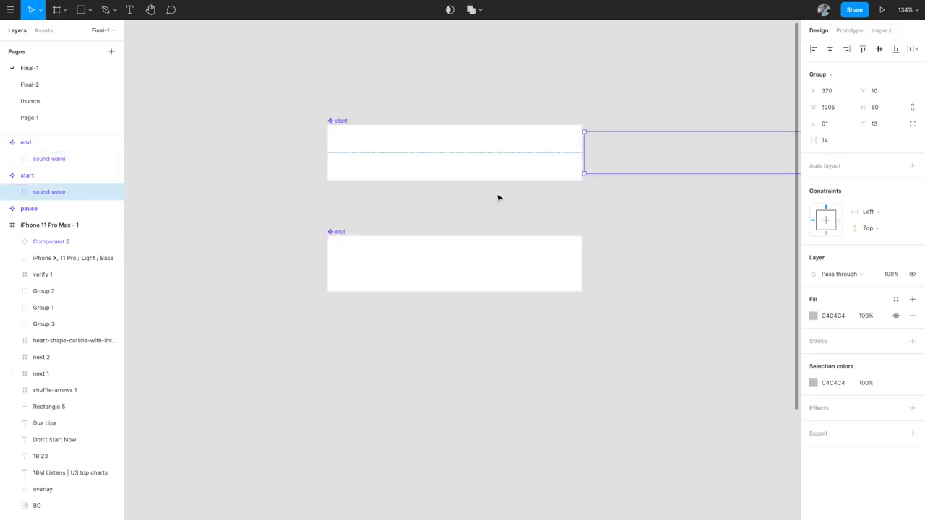
{"action": "key", "text": "shift+Left"}
{"action": "key", "text": "shift+Left"}
{"action": "key", "text": "shift+Left"}
{"action": "key", "text": "shift+Left"}
{"action": "key", "text": "shift+Left"}
{"action": "key", "text": "shift+Left"}
{"action": "key", "text": "shift+Left"}
{"action": "key", "text": "shift+Left"}
{"action": "key", "text": "shift+Left"}
{"action": "key", "text": "shift+Left"}
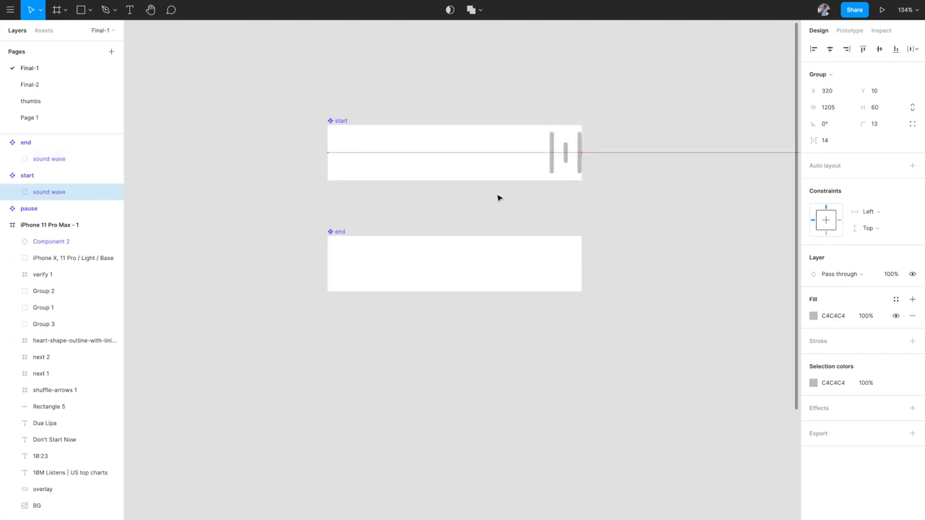
{"action": "key", "text": "shift+Left"}
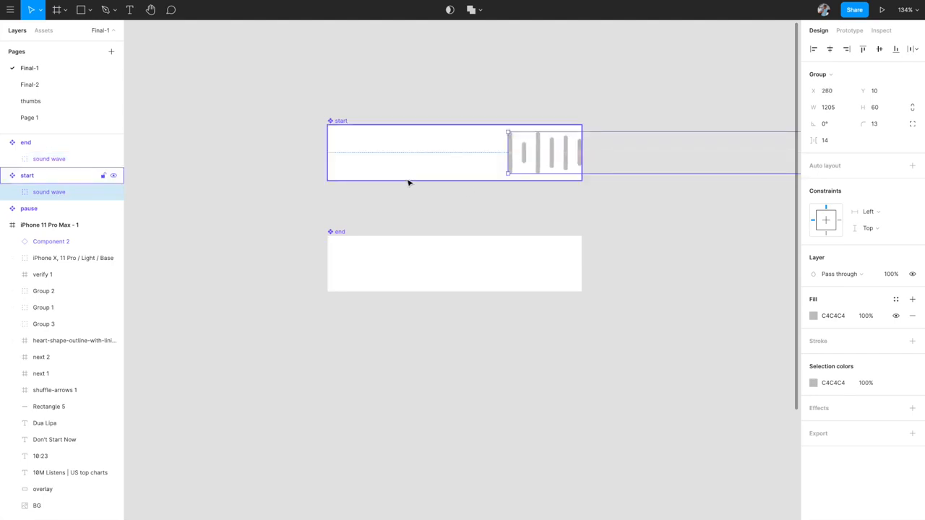
{"action": "scroll", "coordinate": [407, 183], "scroll_direction": "up", "scroll_amount": 3, "text": "ctrl"}
- Draw a 183×80 rectangle over the left half of the start frame
{"action": "key", "text": "r"}
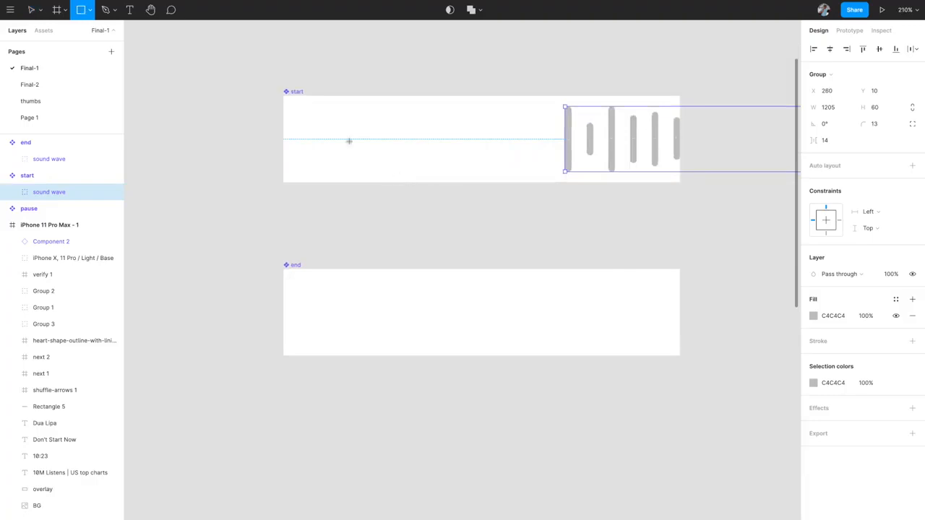
{"action": "left_click_drag", "start_coordinate": [285, 95], "coordinate": [482, 183]}
{"action": "left_click", "coordinate": [511, 212]}
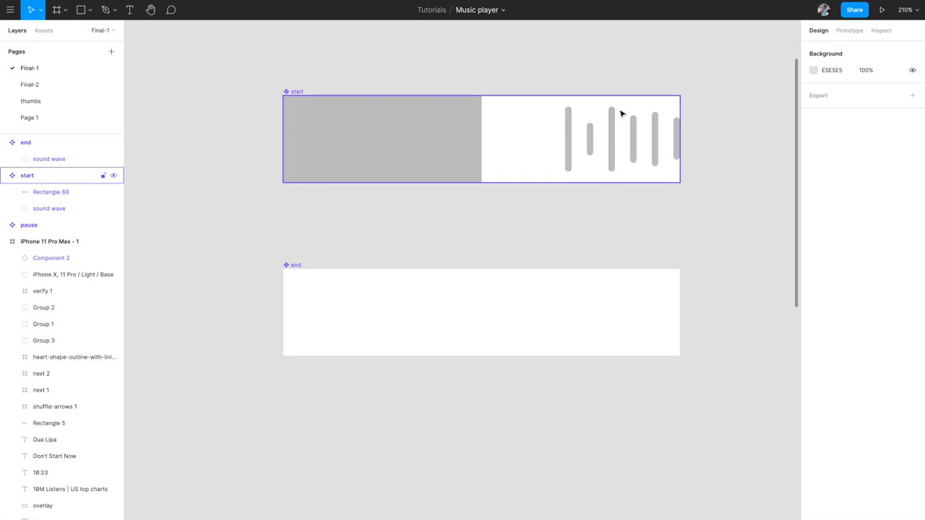
- Select the new rectangle inside start and rename it 'fill'
{"action": "left_click", "coordinate": [452, 130]}
{"action": "left_click", "coordinate": [440, 127]}
{"action": "double_click", "coordinate": [59, 193]}
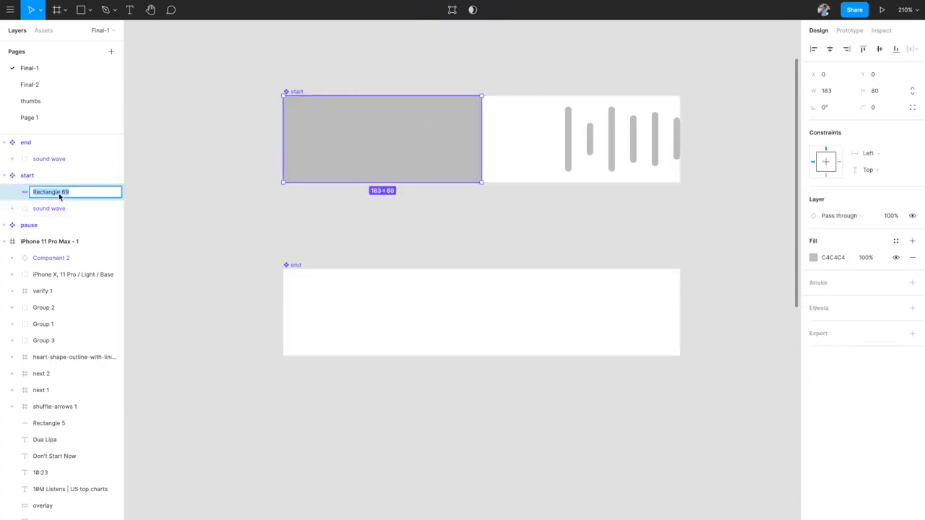
{"action": "type", "text": "fill"}
{"action": "key", "text": "Return"}
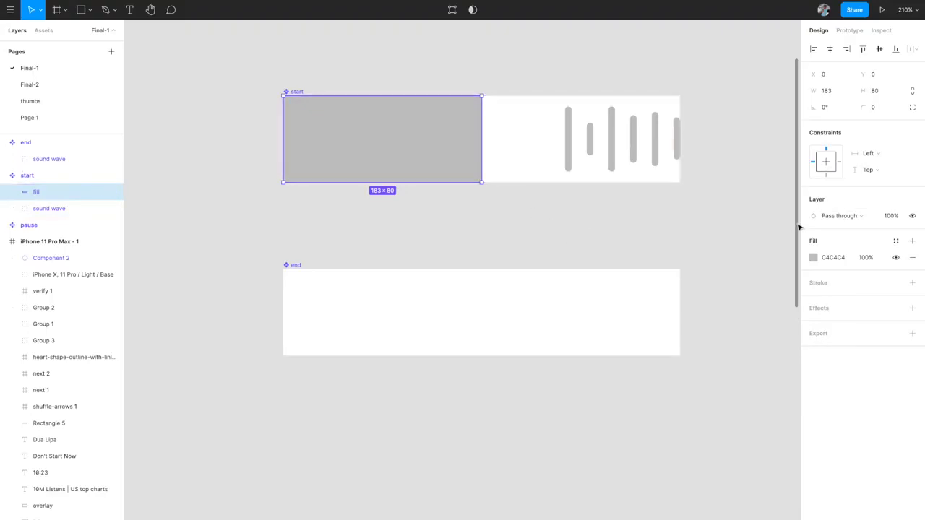
- Colour the fill rectangle green 2EB833 from the document colours, then reselect the start component
{"action": "left_click", "coordinate": [814, 258]}
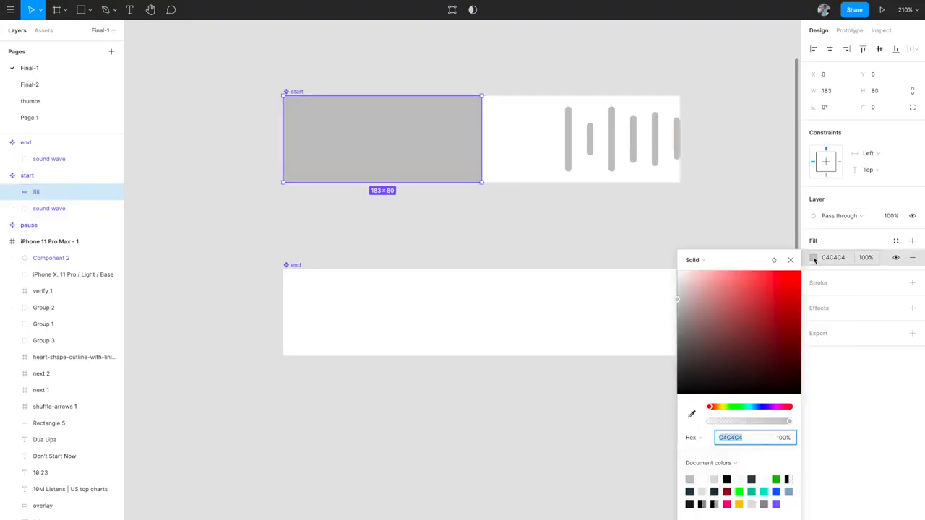
{"action": "left_click", "coordinate": [776, 479]}
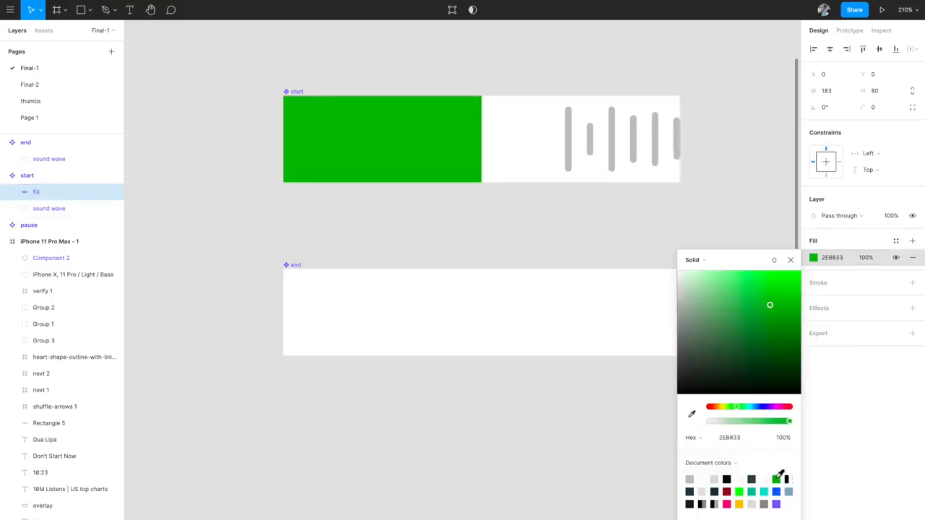
{"action": "left_click", "coordinate": [791, 259]}
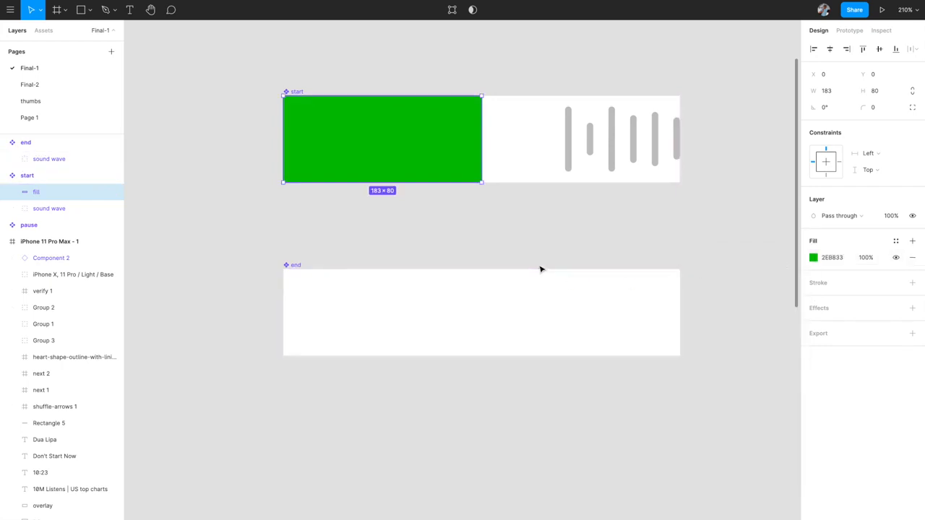
{"action": "left_click", "coordinate": [527, 229]}
{"action": "left_click", "coordinate": [416, 128]}
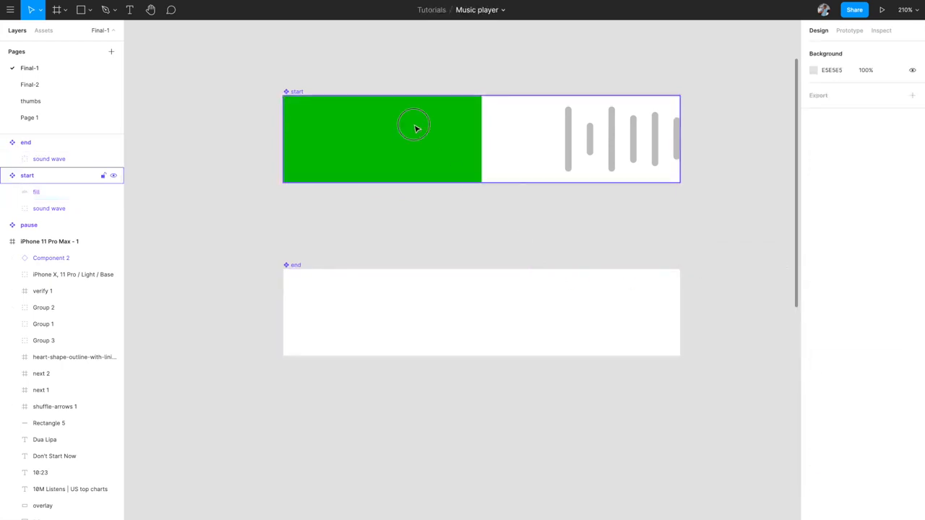
- Set the green fill rectangle's layer blend mode to Color burn
{"action": "left_click", "coordinate": [416, 128]}
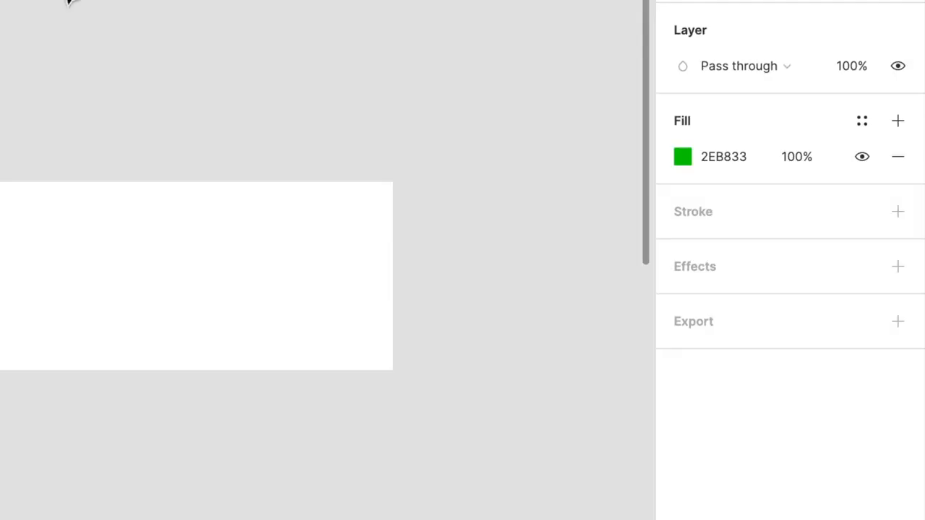
{"action": "left_click", "coordinate": [724, 71]}
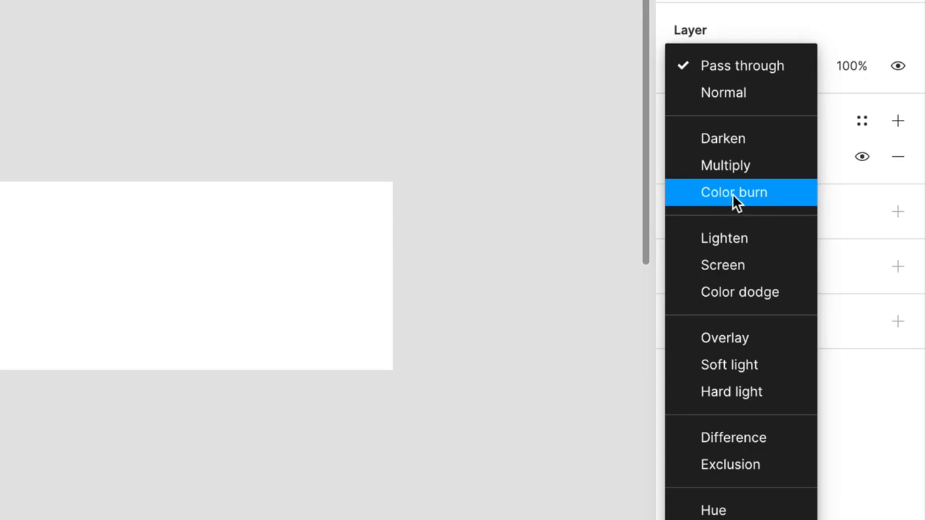
{"action": "left_click", "coordinate": [733, 194]}
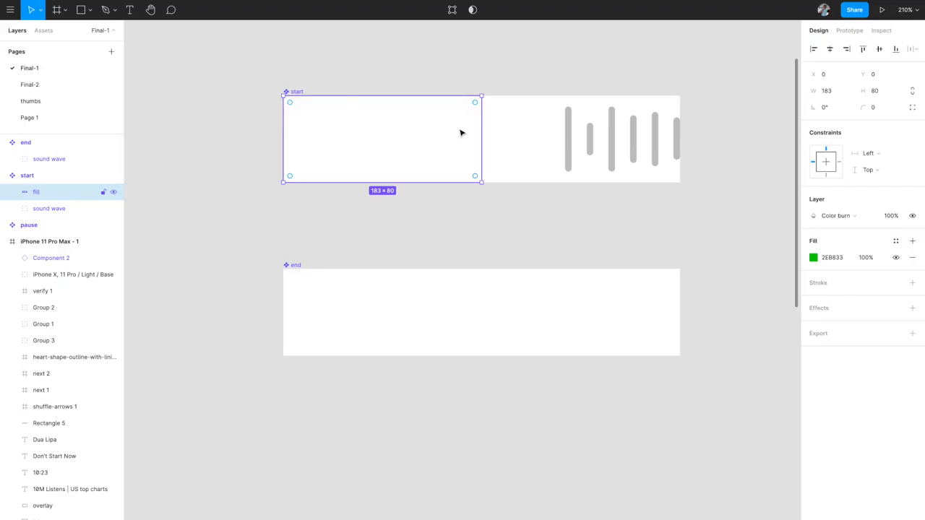
- Drag the start sound wave left under the fill rectangle so more bars turn green
{"action": "left_click", "coordinate": [573, 144]}
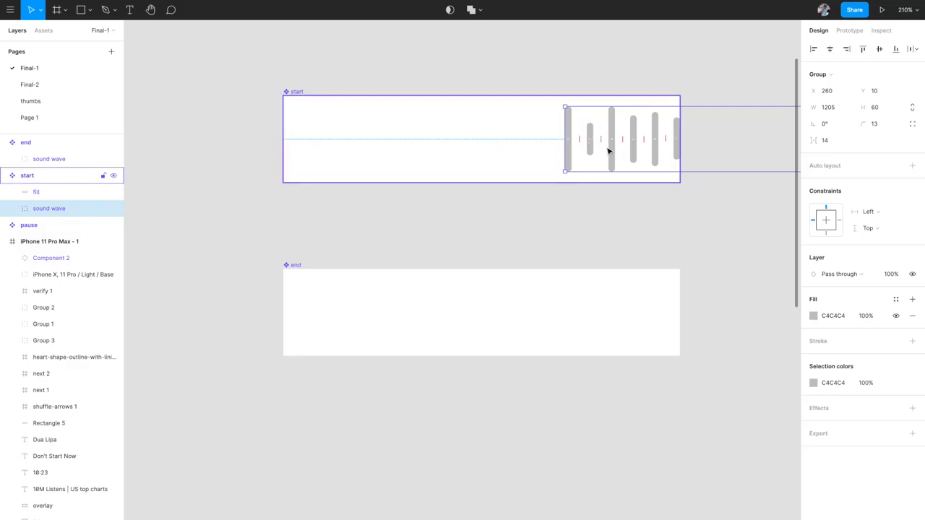
{"action": "left_click_drag", "start_coordinate": [609, 151], "coordinate": [494, 138]}
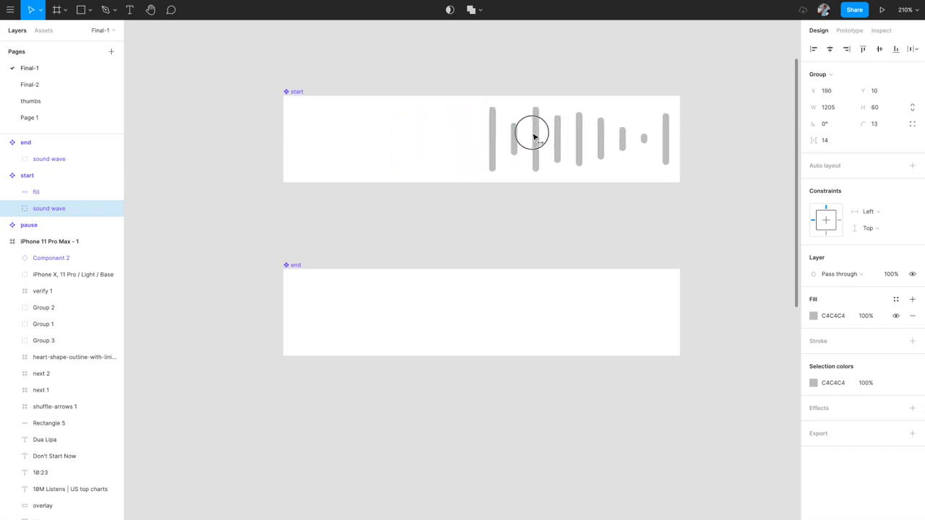
{"action": "mouse_move", "coordinate": [471, 132]}
{"action": "left_mouse_down"}
{"action": "mouse_move", "coordinate": [401, 124]}
{"action": "mouse_move", "coordinate": [500, 128]}
{"action": "mouse_move", "coordinate": [451, 123]}
{"action": "mouse_move", "coordinate": [482, 129]}
{"action": "left_mouse_up"}
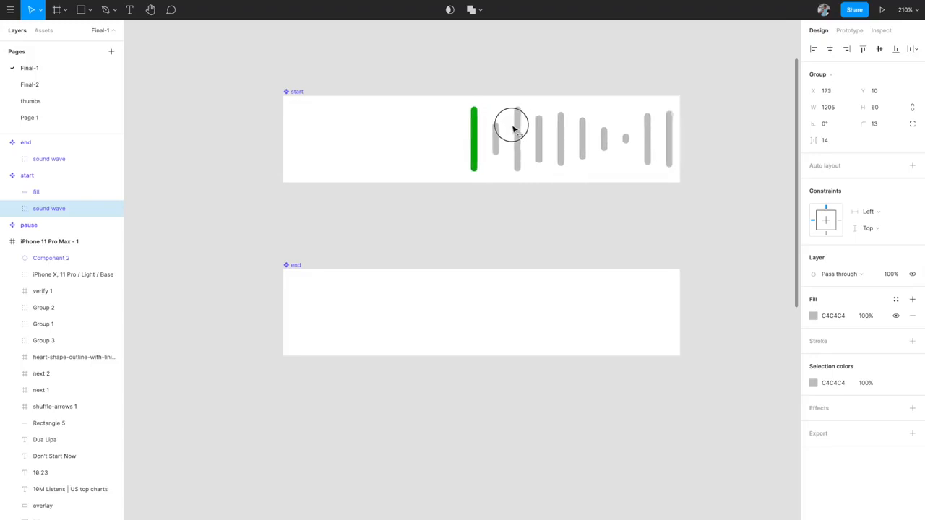
{"action": "left_click_drag", "start_coordinate": [446, 128], "coordinate": [545, 123]}
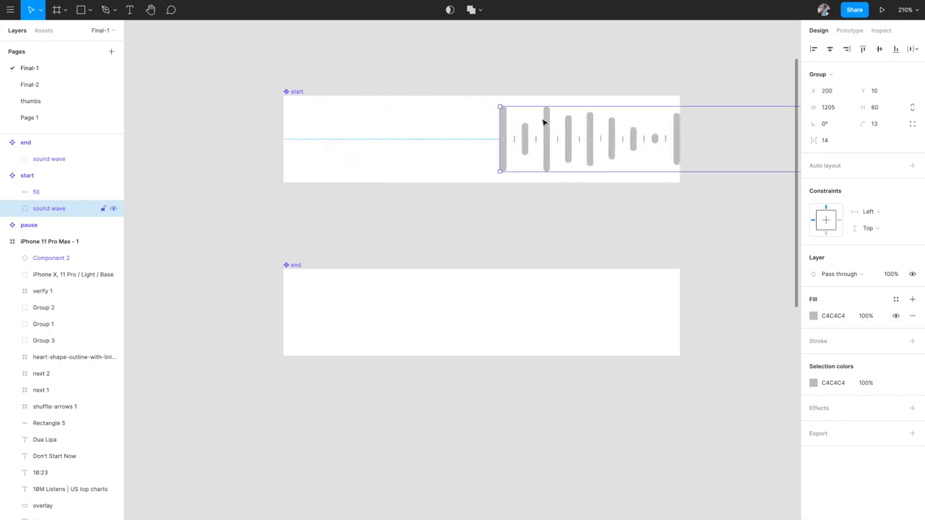
- Switch the fill's blend mode to Pass through, then back to Color burn
{"action": "left_click", "coordinate": [428, 146]}
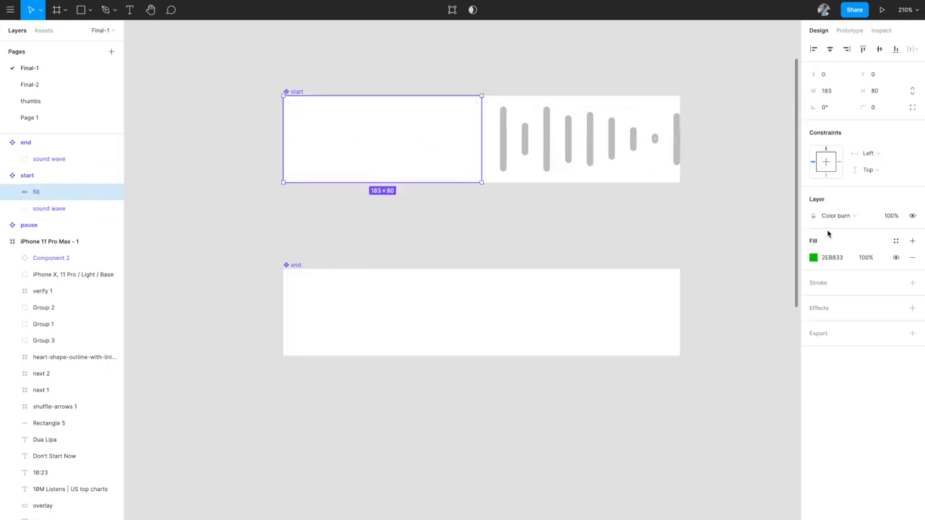
{"action": "left_click", "coordinate": [853, 217]}
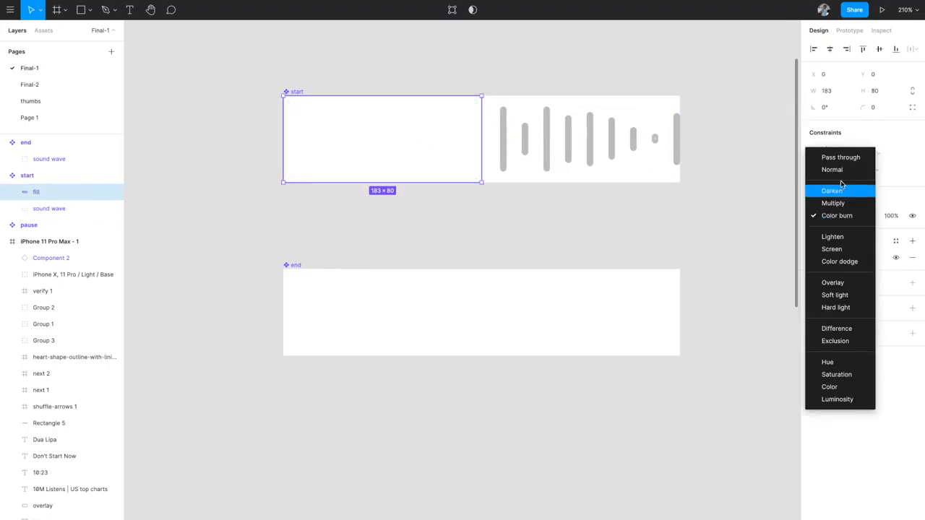
{"action": "left_click", "coordinate": [838, 156]}
{"action": "left_click", "coordinate": [658, 148]}
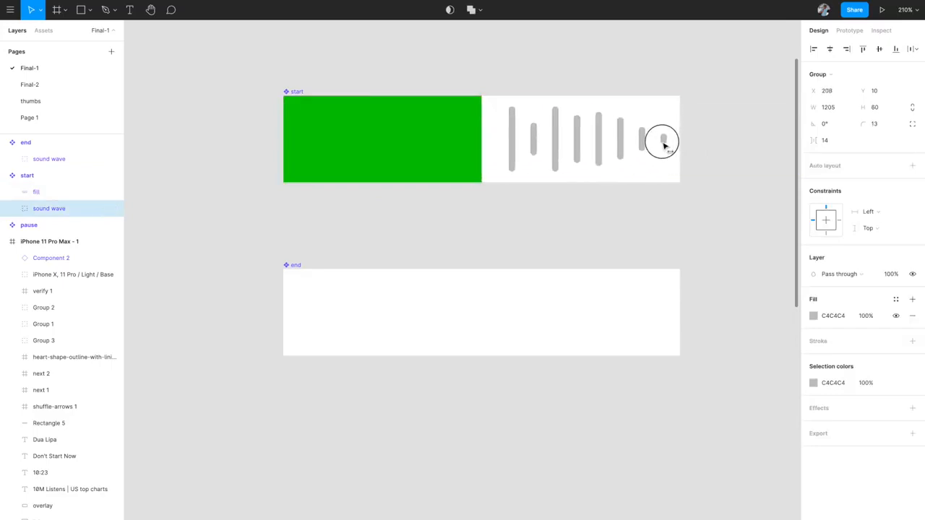
{"action": "left_click", "coordinate": [454, 140]}
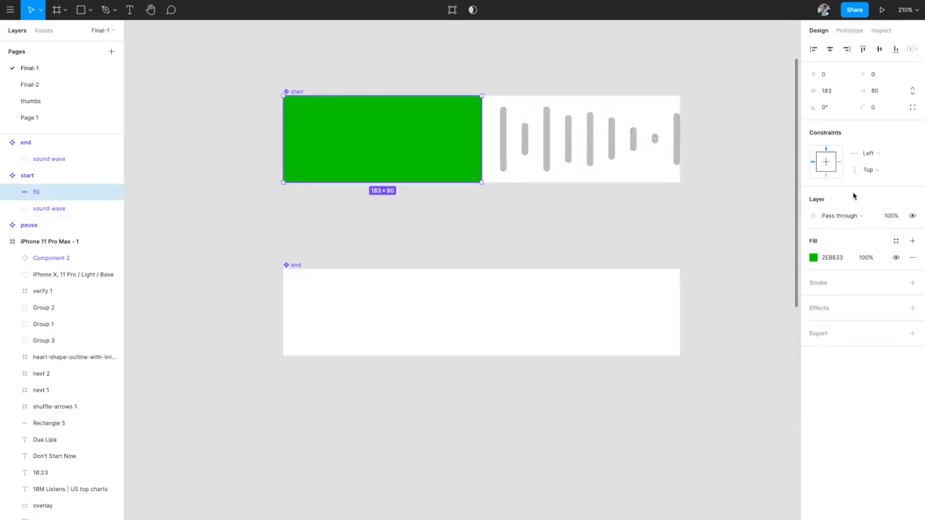
{"action": "left_click", "coordinate": [842, 216]}
{"action": "left_click", "coordinate": [845, 272]}
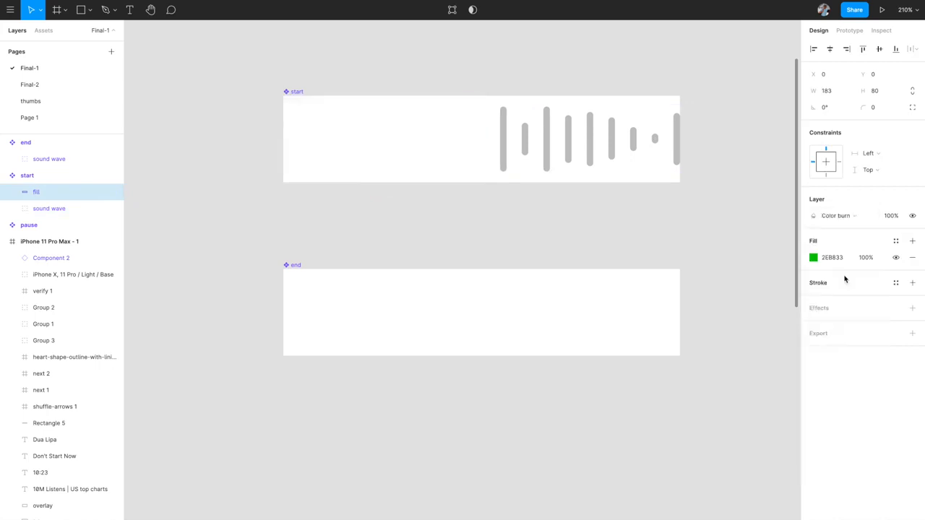
- Nudge the start sound wave right with Shift+Right, out of the start frame
{"action": "left_click", "coordinate": [614, 146]}
{"action": "mouse_move", "coordinate": [613, 147]}
{"action": "left_mouse_down"}
{"action": "mouse_move", "coordinate": [448, 137]}
{"action": "mouse_move", "coordinate": [595, 135]}
{"action": "mouse_move", "coordinate": [547, 133]}
{"action": "mouse_move", "coordinate": [464, 136]}
{"action": "mouse_move", "coordinate": [605, 142]}
{"action": "left_mouse_up"}
{"action": "scroll", "coordinate": [605, 142], "scroll_direction": "right", "scroll_amount": 2}
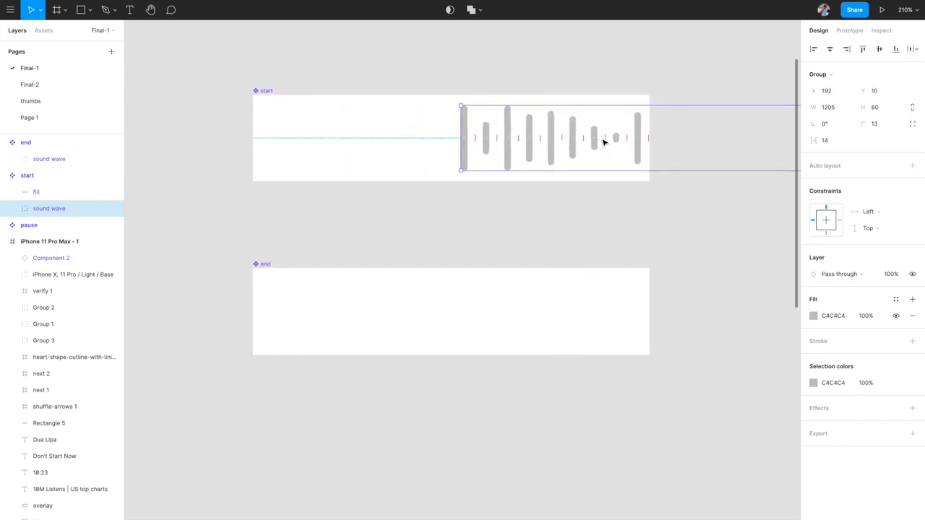
{"action": "key", "text": "shift+Right"}
{"action": "key", "text": "shift+Right"}
{"action": "key", "text": "shift+Right"}
{"action": "key", "text": "shift+Right"}
{"action": "key", "text": "shift+Right"}
{"action": "key", "text": "shift+Right"}
{"action": "key", "text": "shift+Right"}
{"action": "key", "text": "shift+Right"}
{"action": "key", "text": "shift+Right"}
{"action": "key", "text": "shift+Right"}
{"action": "key", "text": "shift+Right"}
{"action": "key", "text": "shift+Right"}
{"action": "key", "text": "shift+Right"}
{"action": "key", "text": "shift+Right"}
{"action": "key", "text": "shift+Right"}
{"action": "key", "text": "shift+Right"}
{"action": "key", "text": "shift+Right"}
{"action": "key", "text": "shift+Right"}
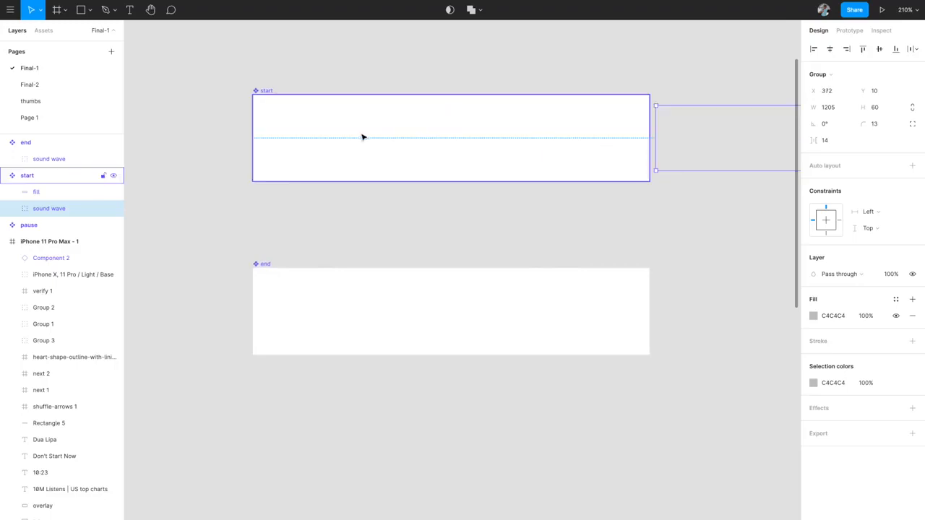
- Paste a copy of the green Color-burn fill rectangle into the end component
{"action": "left_click", "coordinate": [322, 135]}
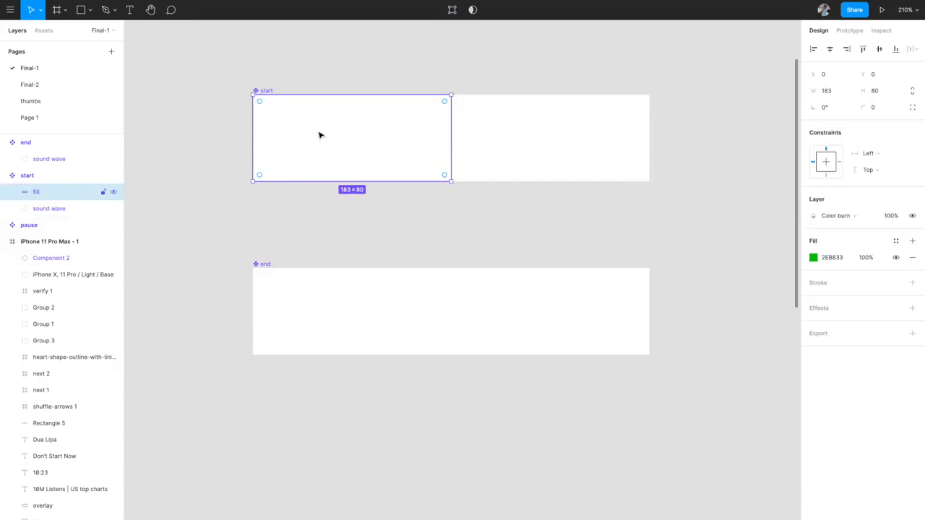
{"action": "left_click", "coordinate": [267, 265]}
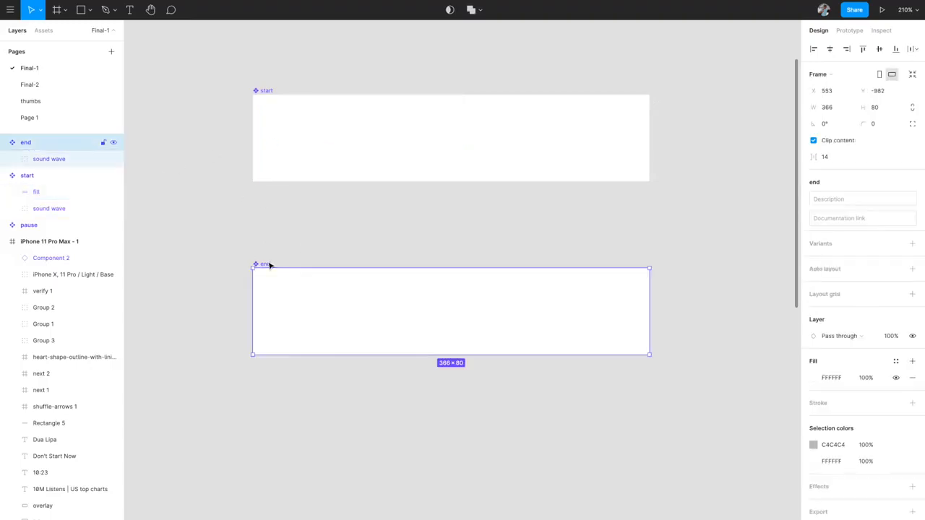
{"action": "key", "text": "ctrl+v"}
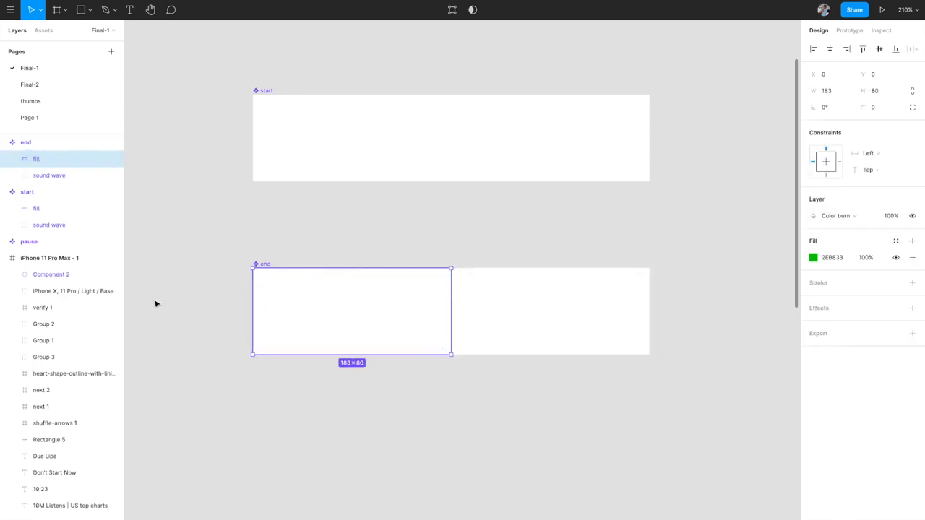
- Deselect the pasted fill and select the start component
{"action": "scroll", "coordinate": [374, 314], "scroll_direction": "down", "scroll_amount": 2}
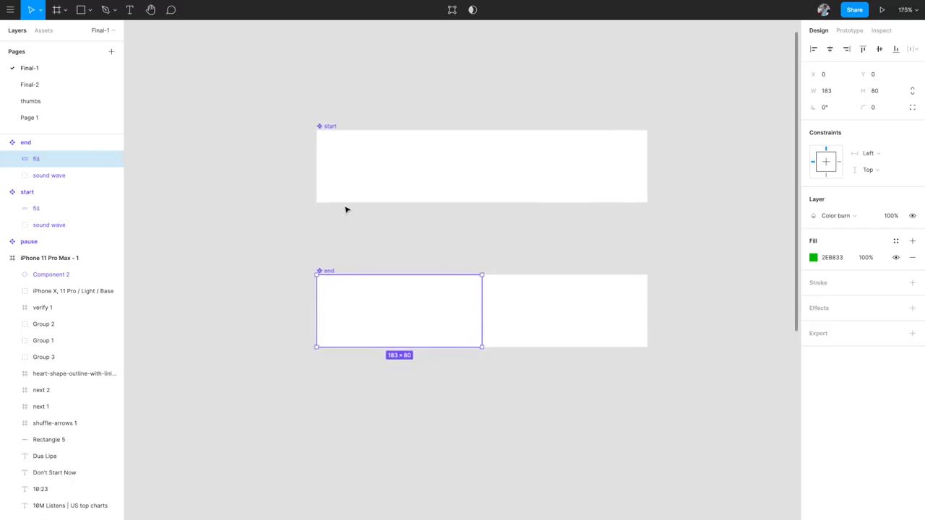
{"action": "left_click", "coordinate": [344, 119]}
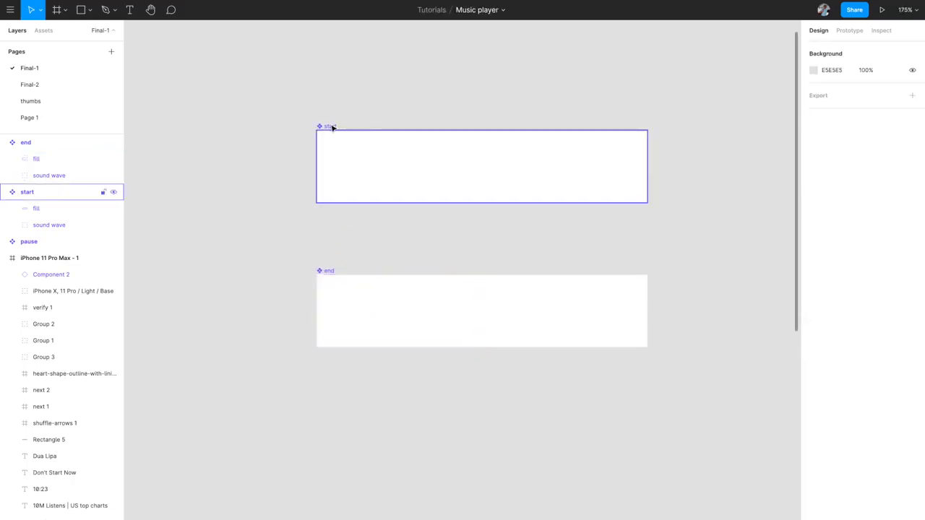
{"action": "left_click", "coordinate": [331, 126]}
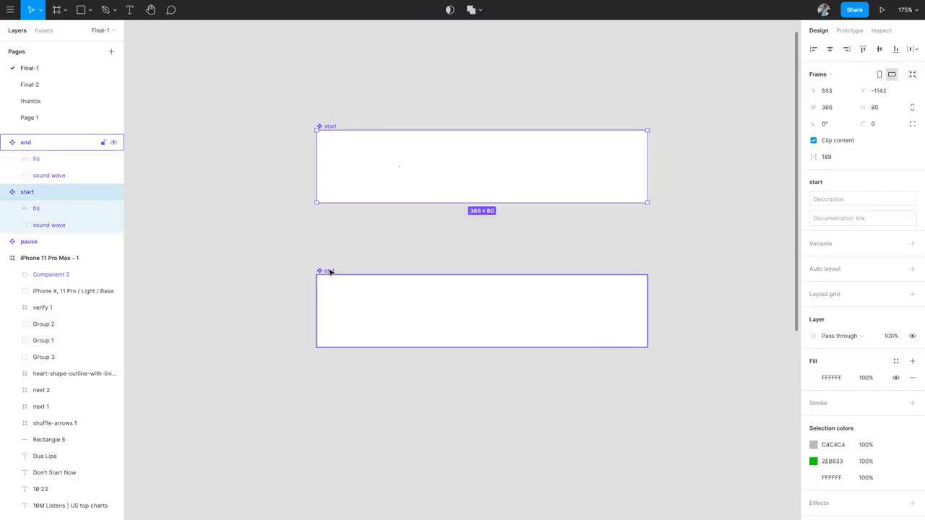
- Add the end component to the selection and combine both as variants into Component 3
{"action": "left_click", "coordinate": [330, 271], "text": "shift"}
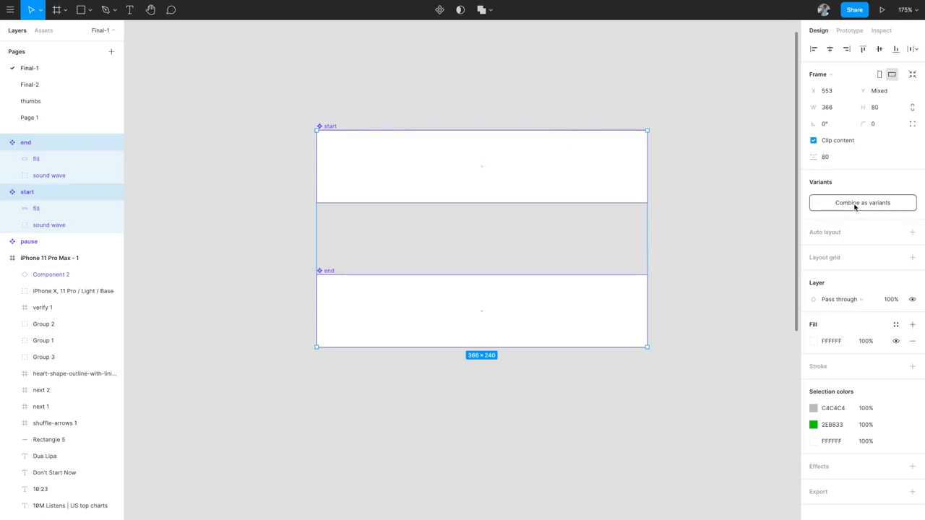
{"action": "left_click", "coordinate": [855, 205]}
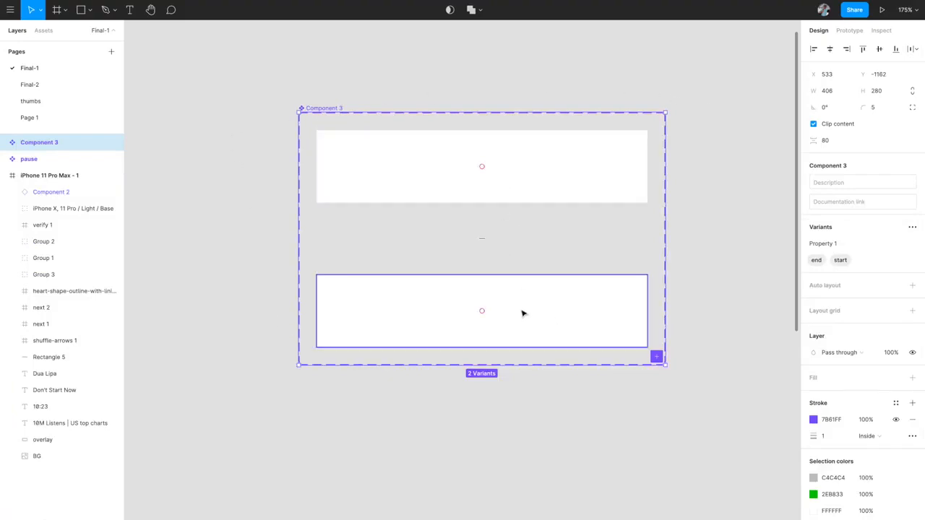
- Rename the Component 3 variant set to 'soundwave'
{"action": "left_click", "coordinate": [676, 66]}
{"action": "left_click", "coordinate": [576, 145]}
{"action": "key", "text": "shift+Return"}
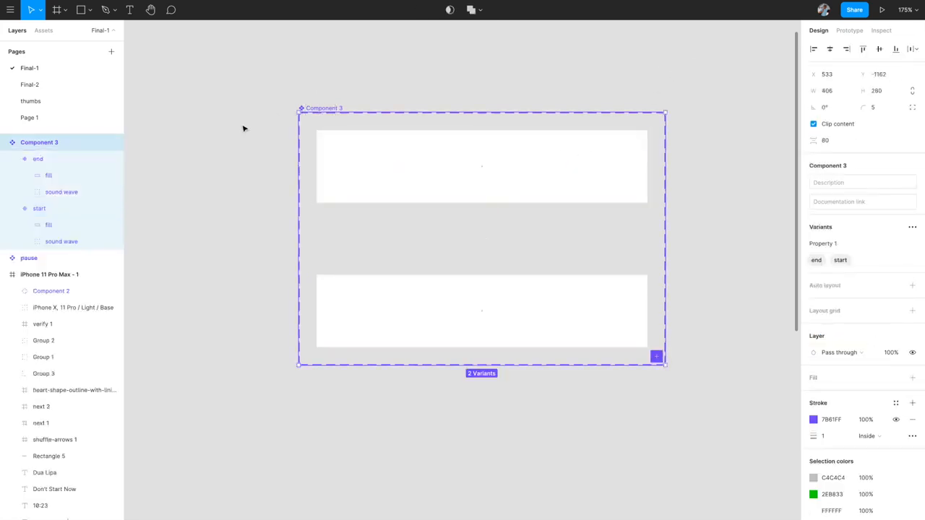
{"action": "double_click", "coordinate": [47, 146]}
{"action": "type", "text": "soundwave"}
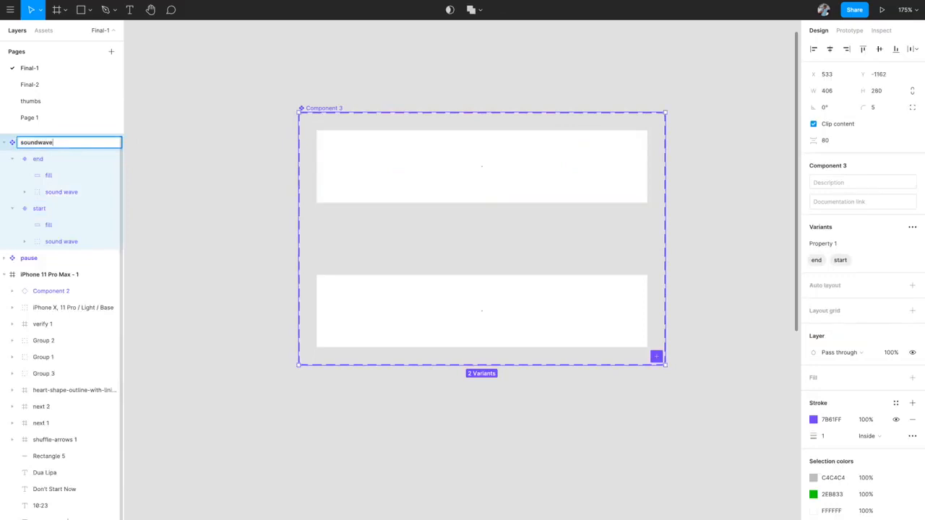
{"action": "key", "text": "Return"}
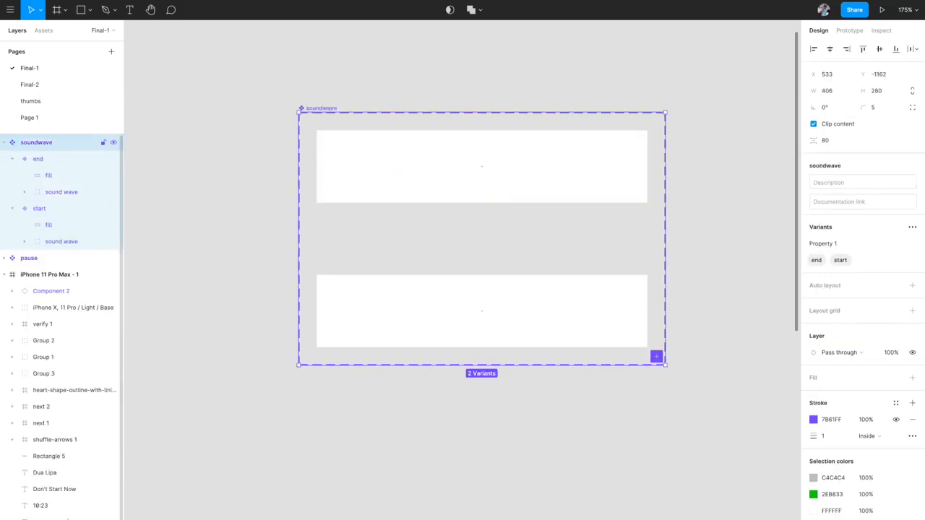
{"action": "left_click", "coordinate": [386, 66]}
- Select the start variant and show its Prototype settings
{"action": "scroll", "coordinate": [386, 66], "scroll_direction": "down", "scroll_amount": 3}
{"action": "left_click", "coordinate": [430, 138]}
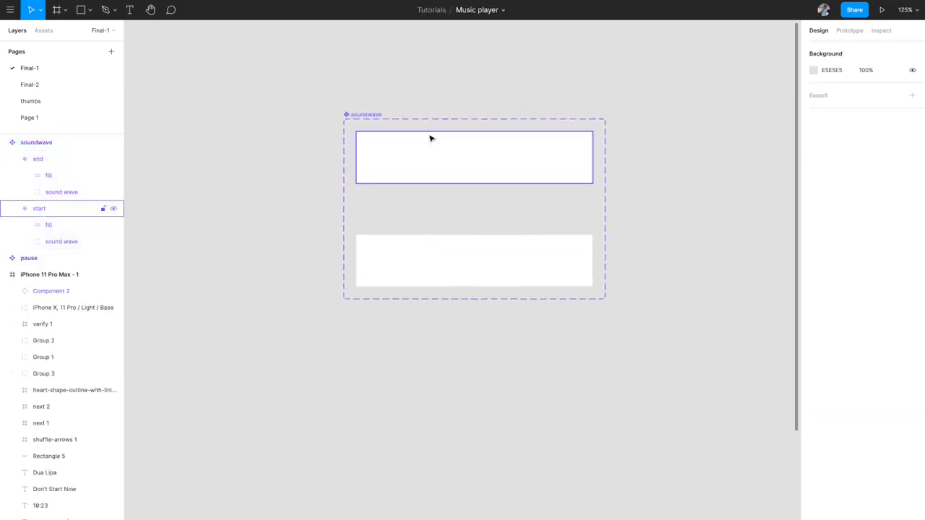
{"action": "left_click", "coordinate": [431, 145]}
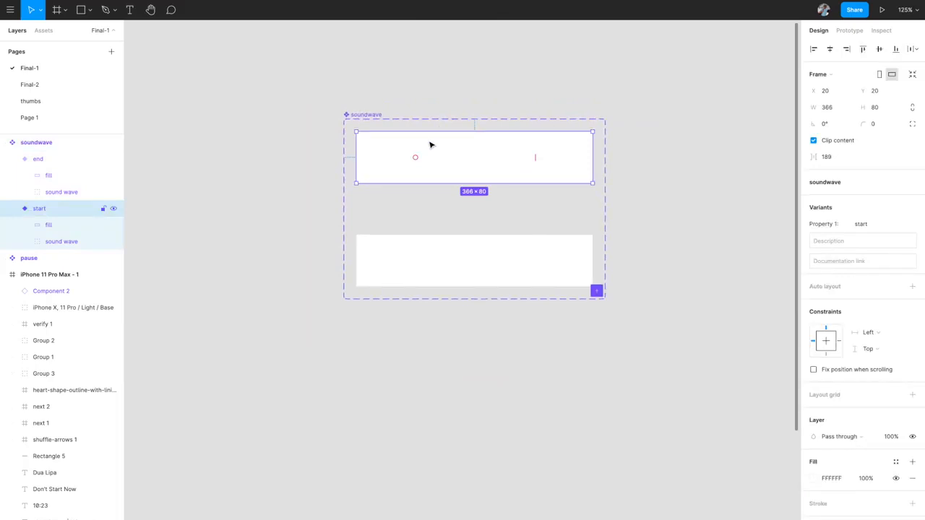
{"action": "left_click", "coordinate": [851, 32]}
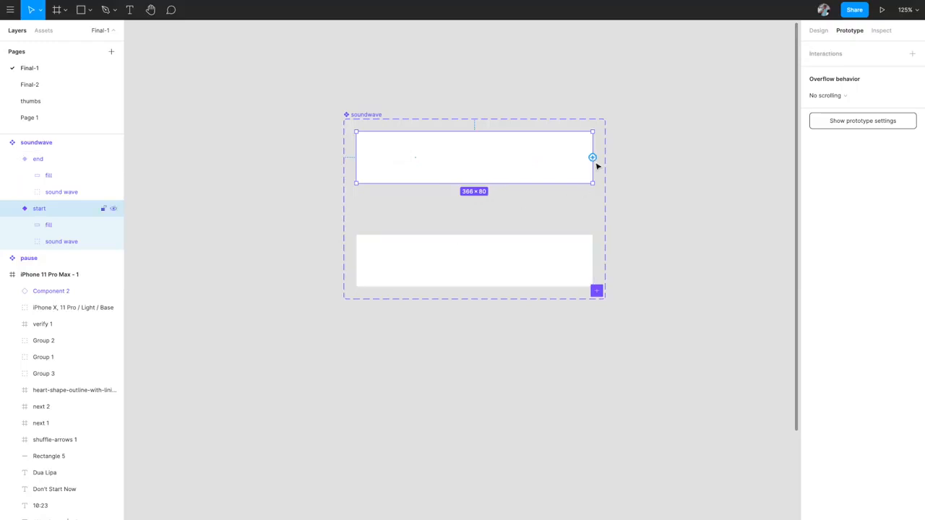
{"action": "scroll", "coordinate": [594, 160], "scroll_direction": "up", "scroll_amount": 5}
- Link start to end with an After delay trigger of 10ms
{"action": "left_click_drag", "start_coordinate": [593, 157], "coordinate": [564, 289]}
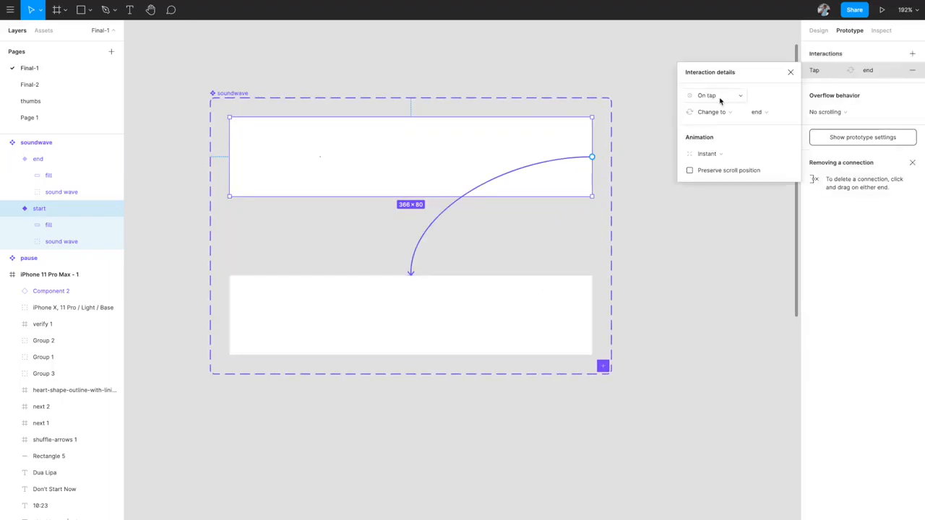
{"action": "left_click", "coordinate": [720, 100]}
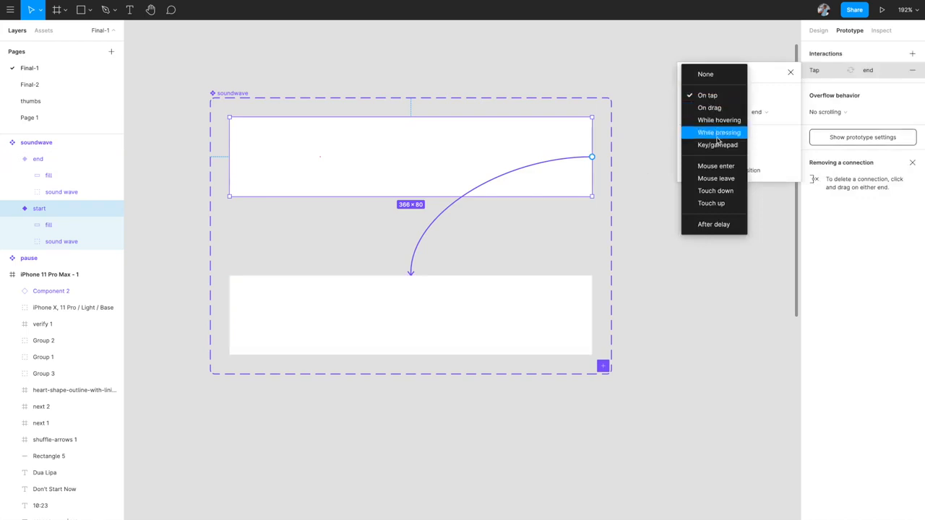
{"action": "left_click", "coordinate": [714, 224]}
{"action": "left_click", "coordinate": [757, 96]}
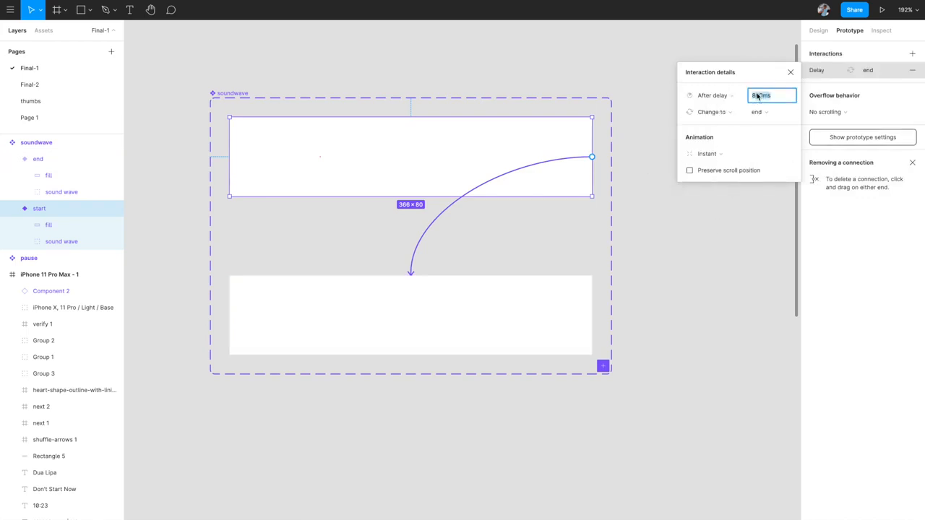
{"action": "type", "text": "10"}
{"action": "key", "text": "Return"}
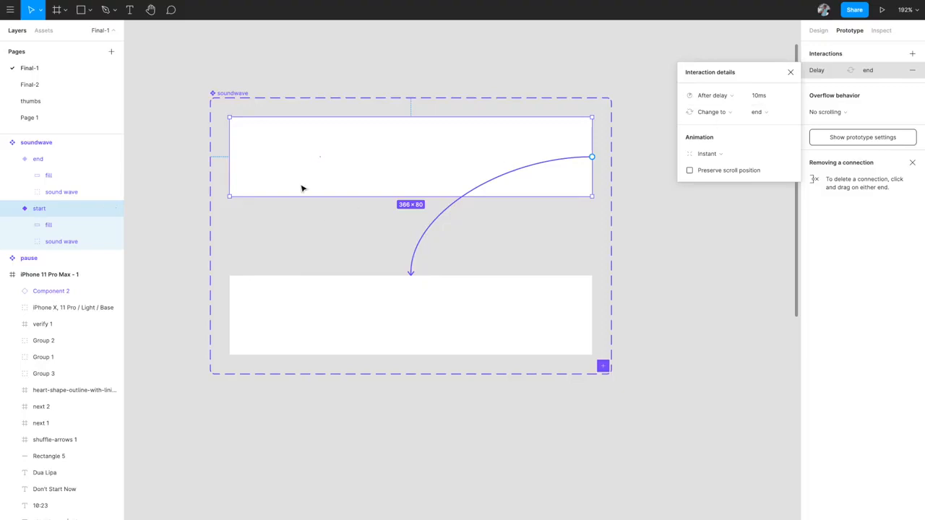
{"action": "left_click", "coordinate": [295, 309]}
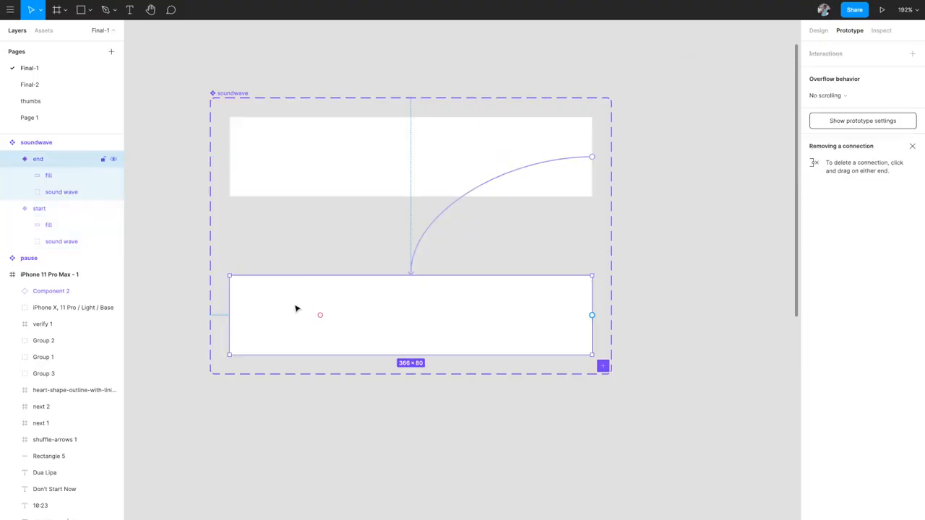
- Set the start-to-end interaction to Smart animate with Linear easing over 10000ms
{"action": "left_click", "coordinate": [326, 190]}
{"action": "left_click", "coordinate": [425, 230]}
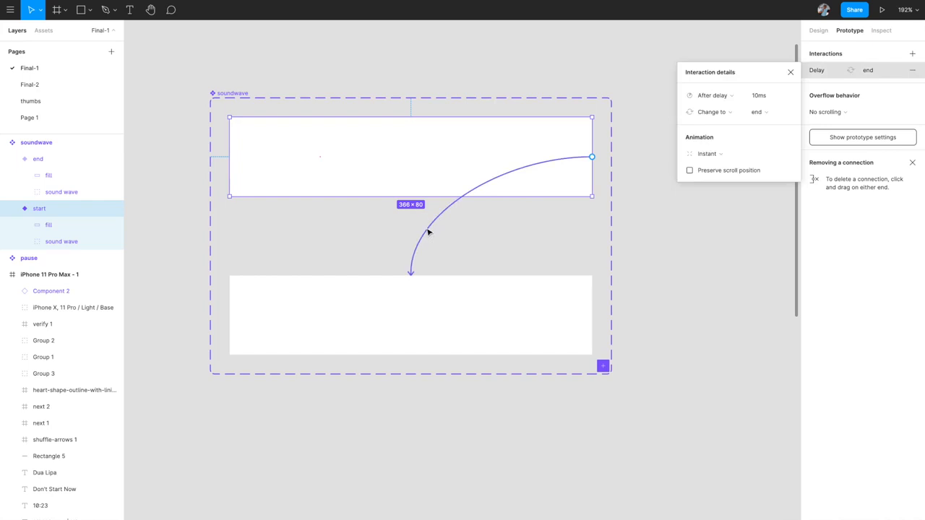
{"action": "left_click", "coordinate": [714, 154]}
{"action": "left_click", "coordinate": [718, 179]}
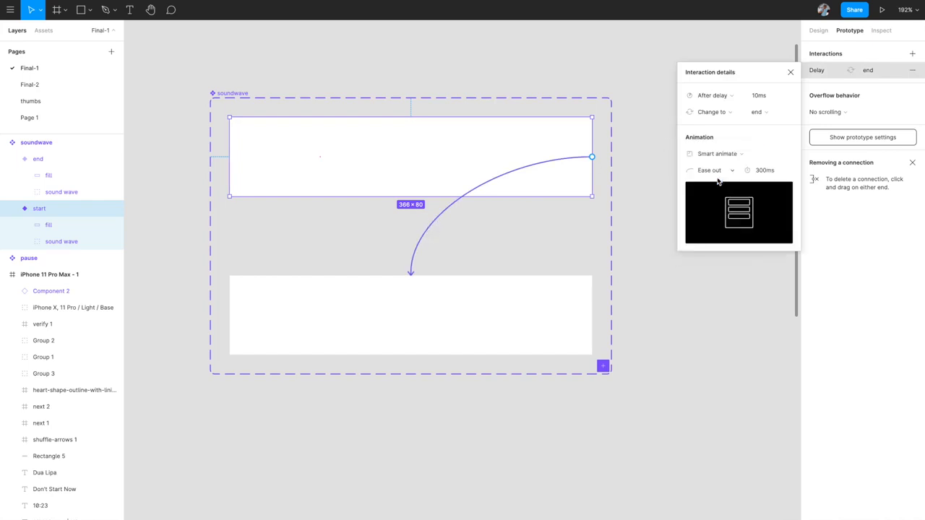
{"action": "left_click", "coordinate": [767, 172]}
{"action": "type", "text": "100"}
{"action": "key", "text": "Return"}
{"action": "left_click", "coordinate": [719, 176]}
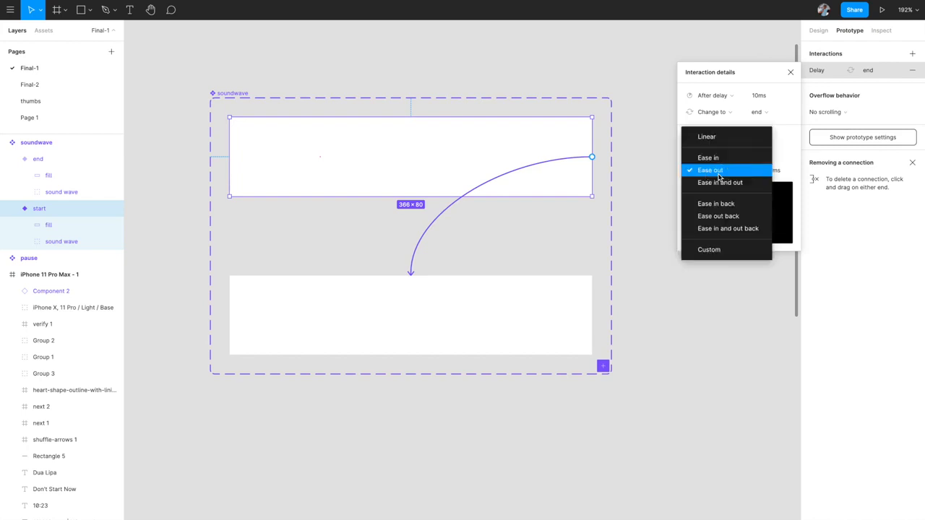
{"action": "left_click", "coordinate": [717, 138]}
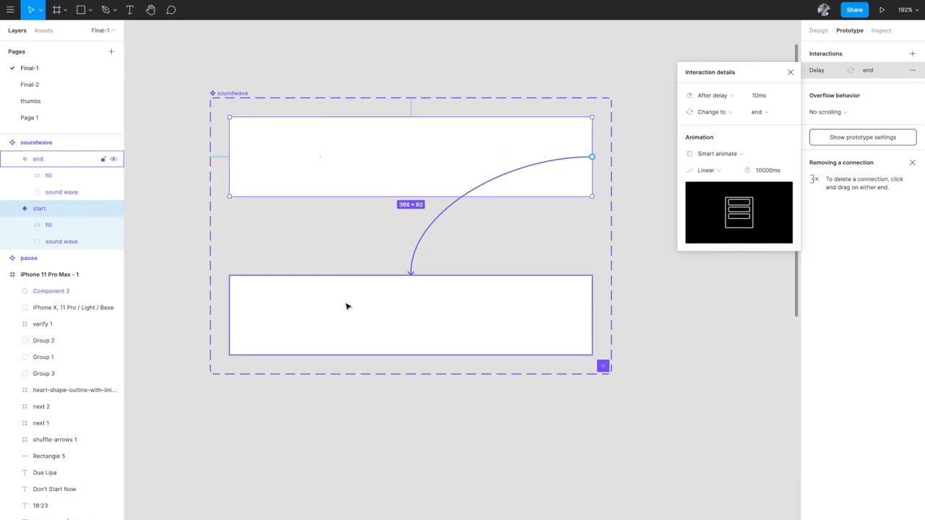
{"action": "scroll", "coordinate": [347, 306], "scroll_direction": "down", "scroll_amount": 5}
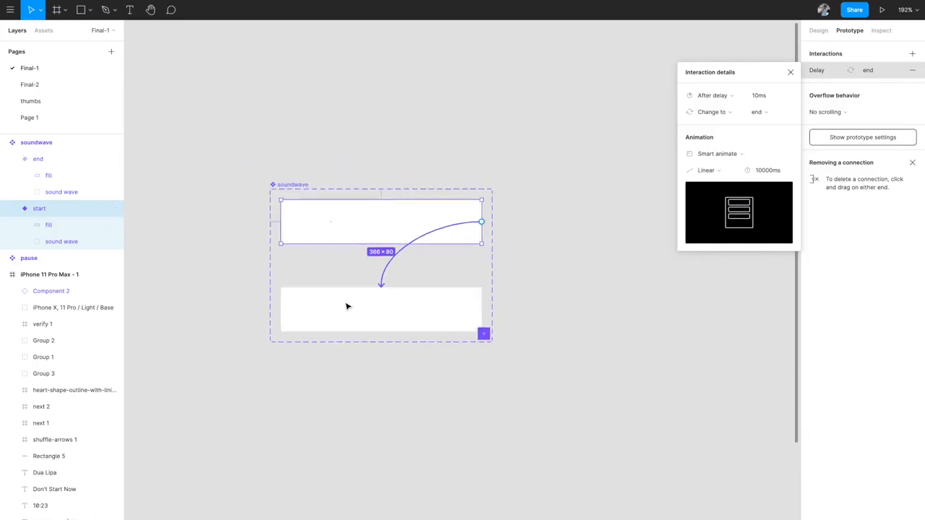
- Close the interaction details and zoom out to show the 'Don't Start Now' player frame beside soundwave
{"action": "left_click", "coordinate": [558, 169]}
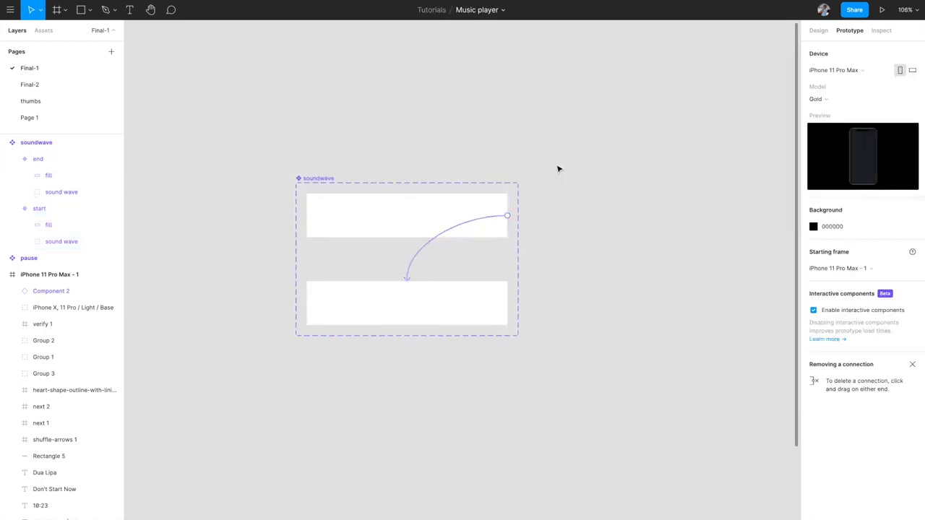
{"action": "scroll", "coordinate": [558, 169], "scroll_direction": "down", "scroll_amount": 3}
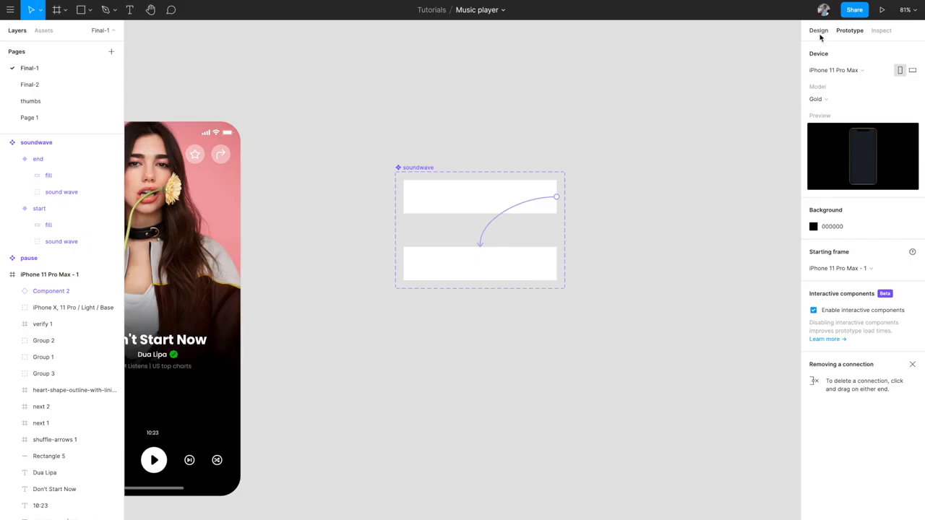
{"action": "scroll", "coordinate": [501, 214], "scroll_direction": "down", "scroll_amount": 3}
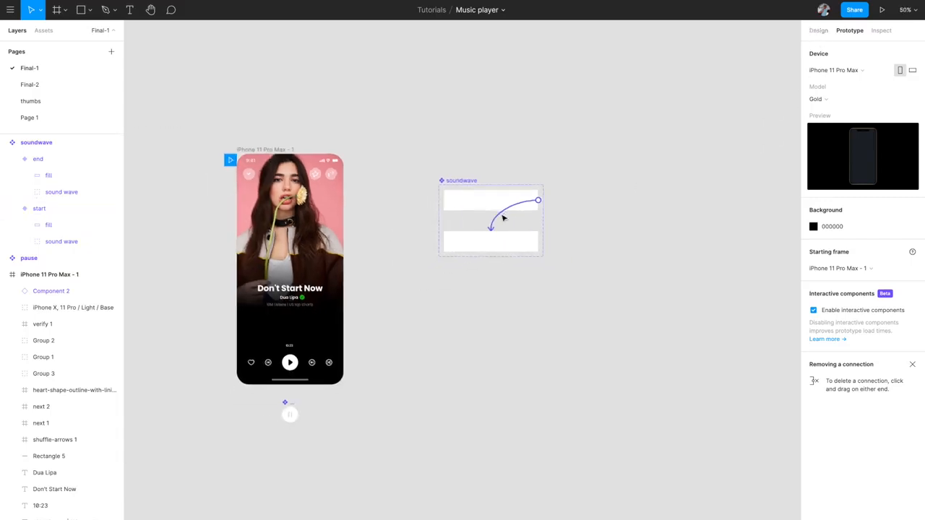
{"action": "scroll", "coordinate": [502, 215], "scroll_direction": "down", "scroll_amount": 2}
{"action": "scroll", "coordinate": [502, 214], "scroll_direction": "left", "scroll_amount": 2}
{"action": "scroll", "coordinate": [284, 285], "scroll_direction": "up", "scroll_amount": 5}
{"action": "scroll", "coordinate": [386, 267], "scroll_direction": "down", "scroll_amount": 6}
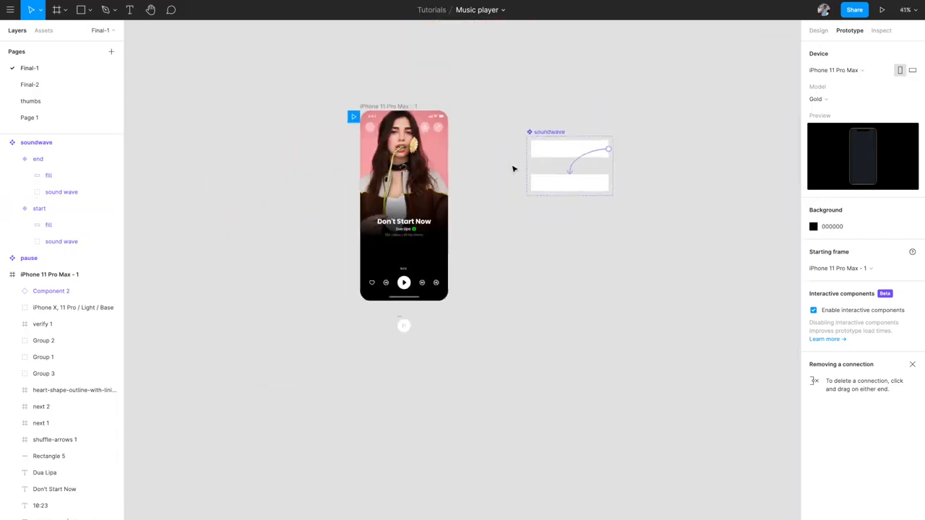
{"action": "scroll", "coordinate": [384, 275], "scroll_direction": "up", "scroll_amount": 4}
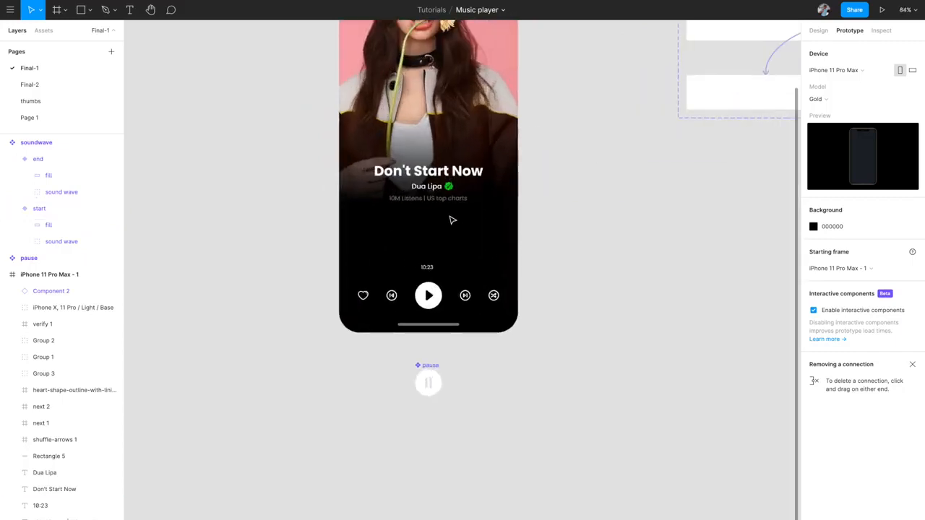
{"action": "scroll", "coordinate": [429, 250], "scroll_direction": "up", "scroll_amount": 2}
{"action": "scroll", "coordinate": [429, 250], "scroll_direction": "up", "scroll_amount": 3}
{"action": "scroll", "coordinate": [430, 250], "scroll_direction": "down", "scroll_amount": 4}
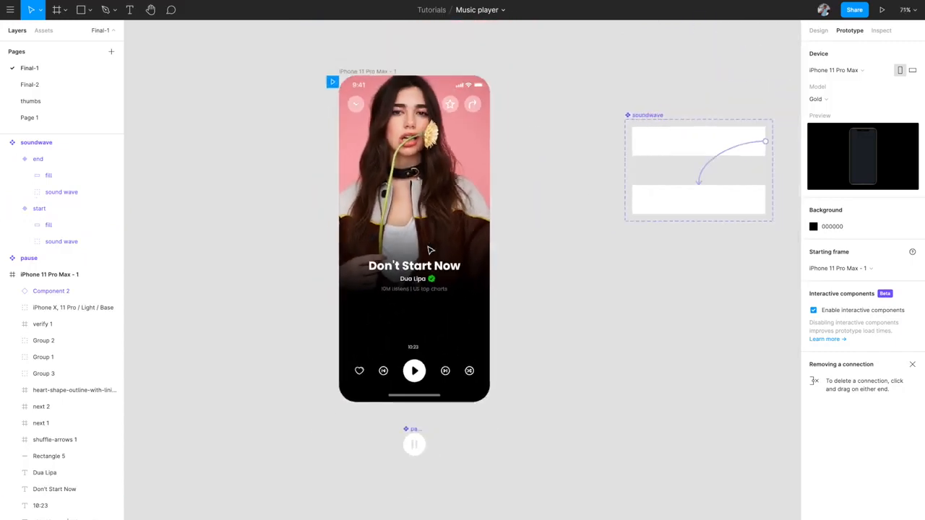
- Drag a soundwave instance from the Final-1 components in Assets onto the phone screen
{"action": "left_click", "coordinate": [43, 34]}
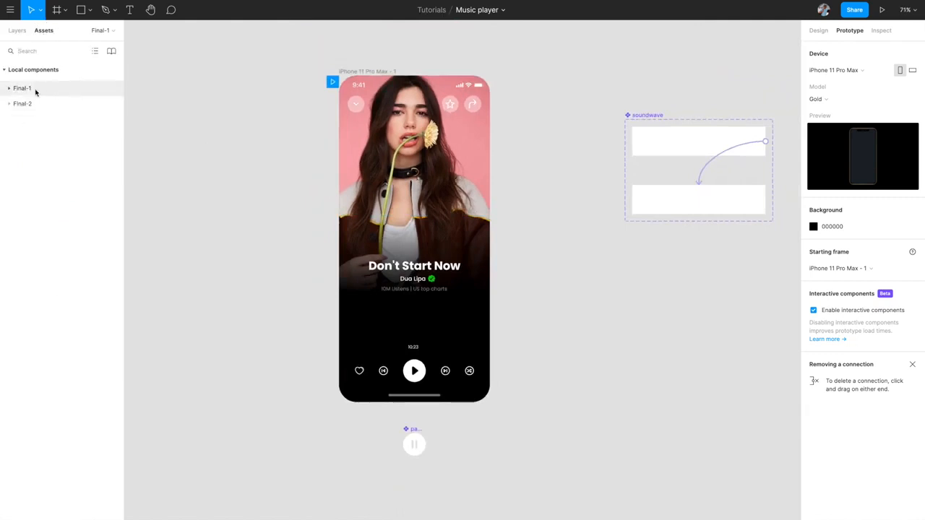
{"action": "left_click", "coordinate": [9, 104]}
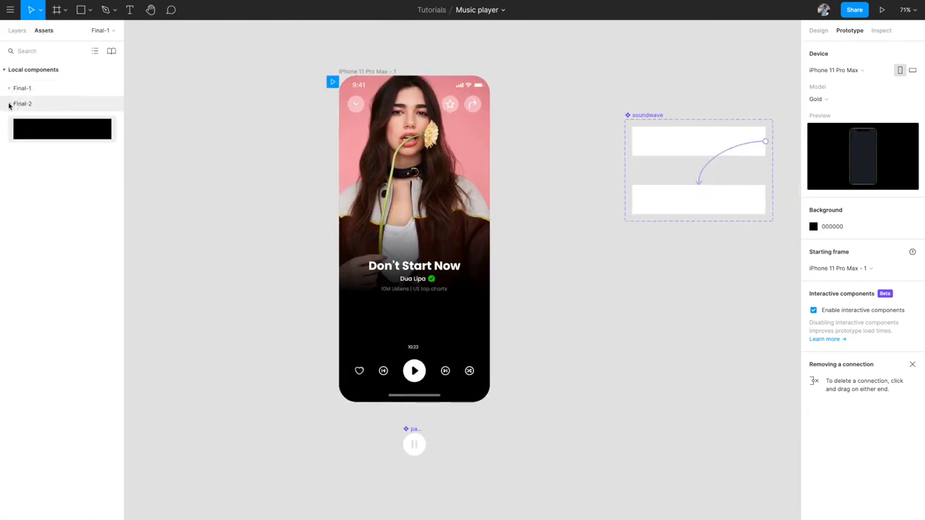
{"action": "left_click", "coordinate": [10, 104]}
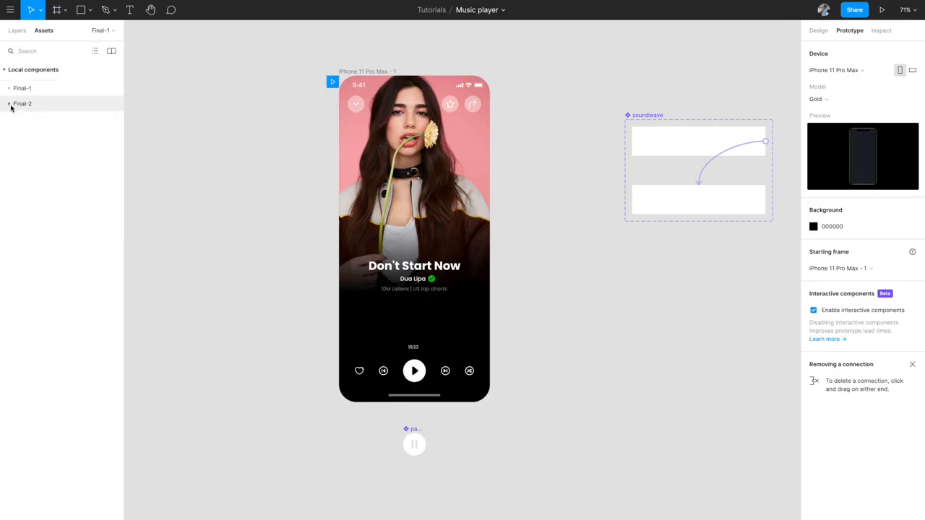
{"action": "left_click", "coordinate": [9, 90]}
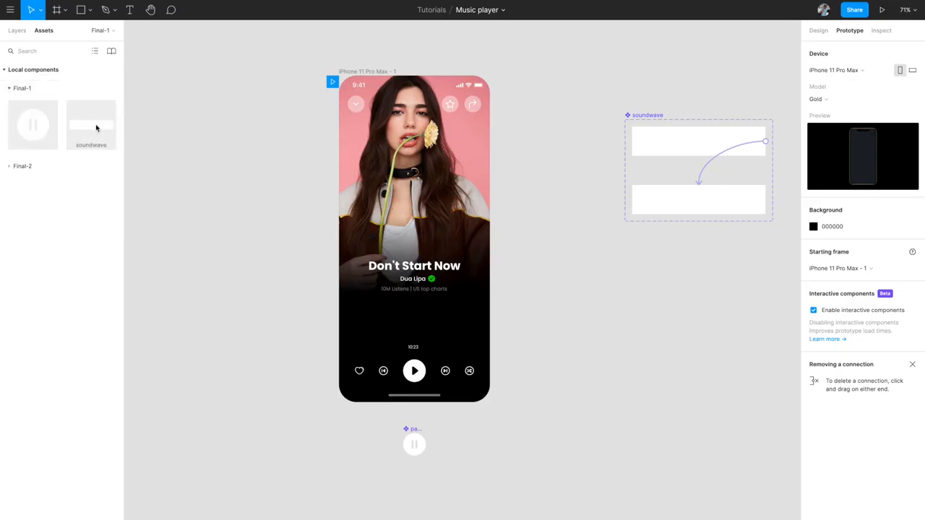
{"action": "left_click_drag", "start_coordinate": [93, 123], "coordinate": [405, 320]}
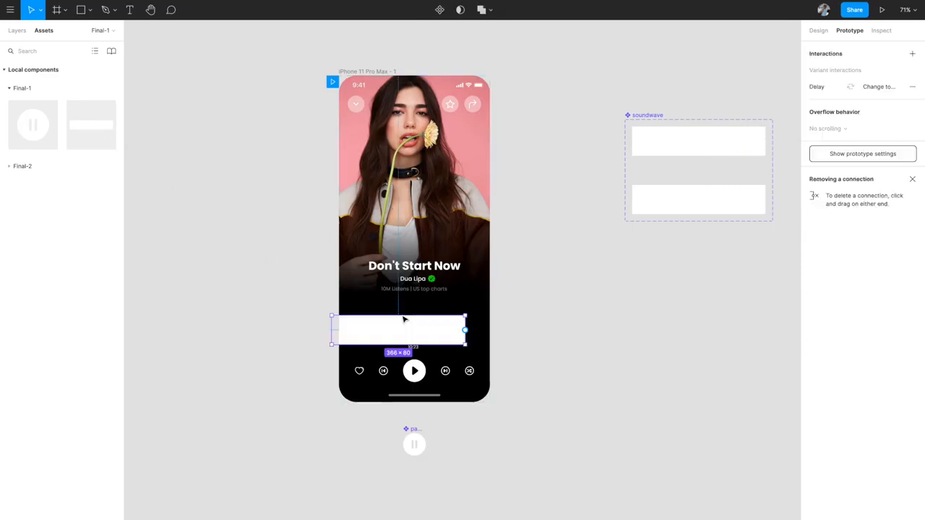
- Centre the soundwave horizontally in the phone and nudge it up above the 10:23 time
{"action": "scroll", "coordinate": [506, 253], "scroll_direction": "right", "scroll_amount": 2}
{"action": "left_click", "coordinate": [818, 30]}
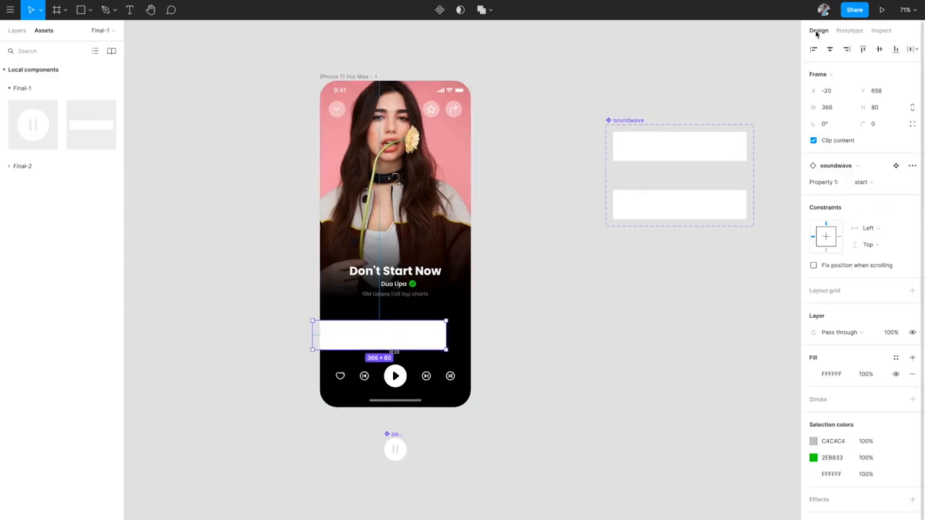
{"action": "left_click", "coordinate": [830, 48]}
{"action": "scroll", "coordinate": [457, 374], "scroll_direction": "up", "scroll_amount": 3}
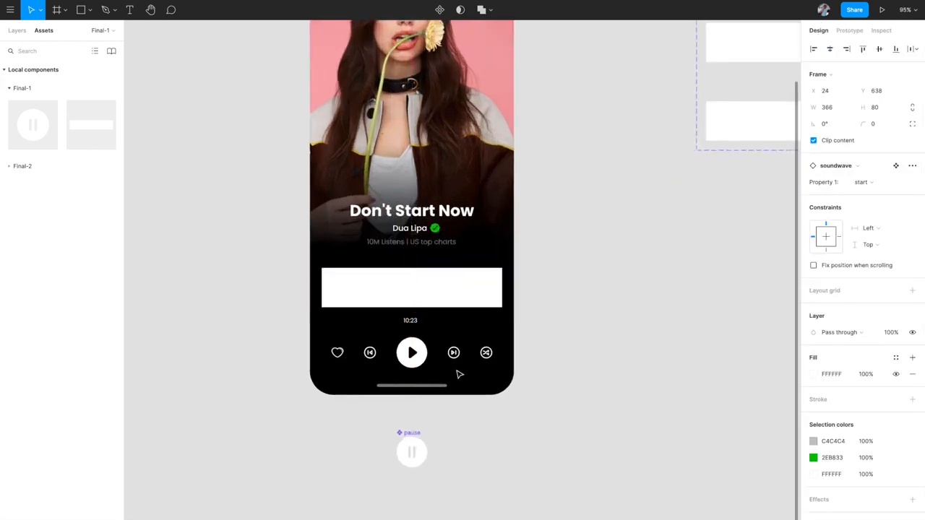
{"action": "key", "text": "Up"}
{"action": "key", "text": "Up"}
{"action": "key", "text": "Up"}
{"action": "key", "text": "Up"}
{"action": "key", "text": "Up"}
{"action": "key", "text": "Up"}
{"action": "key", "text": "Up"}
{"action": "key", "text": "Up"}
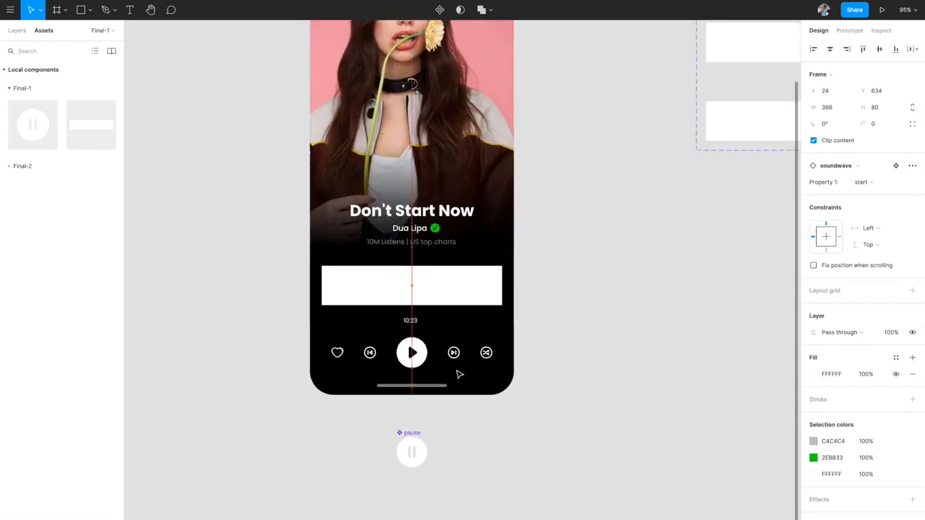
{"action": "left_click", "coordinate": [614, 275]}
{"action": "scroll", "coordinate": [614, 276], "scroll_direction": "down", "scroll_amount": 3}
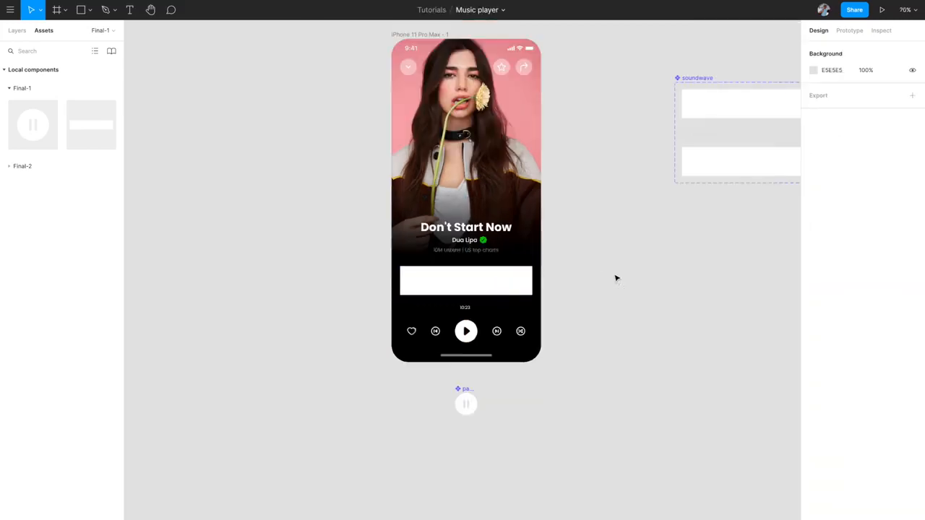
{"action": "scroll", "coordinate": [614, 277], "scroll_direction": "up", "scroll_amount": 1}
{"action": "scroll", "coordinate": [614, 276], "scroll_direction": "right", "scroll_amount": 1}
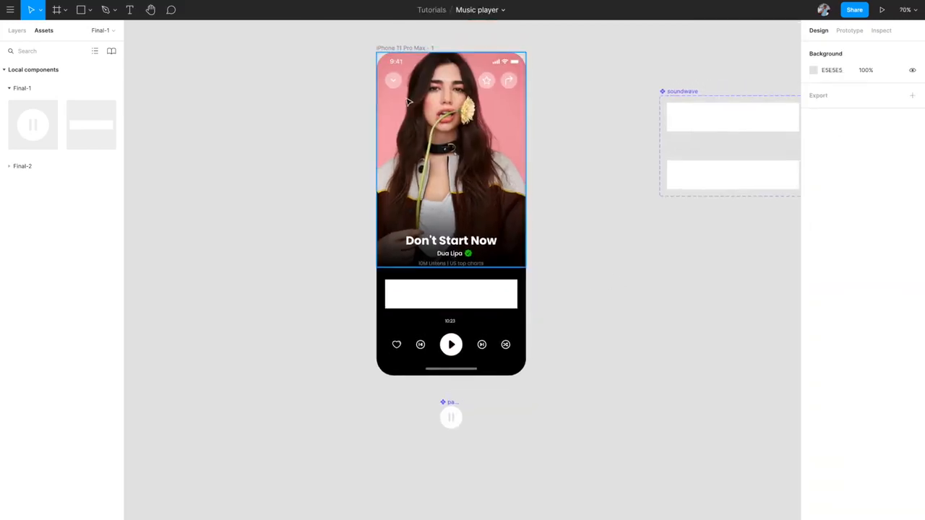
- Select the iPhone 11 Pro Max frame, fit it in view, and present the Music player prototype
{"action": "left_click", "coordinate": [18, 34]}
{"action": "left_click", "coordinate": [412, 49]}
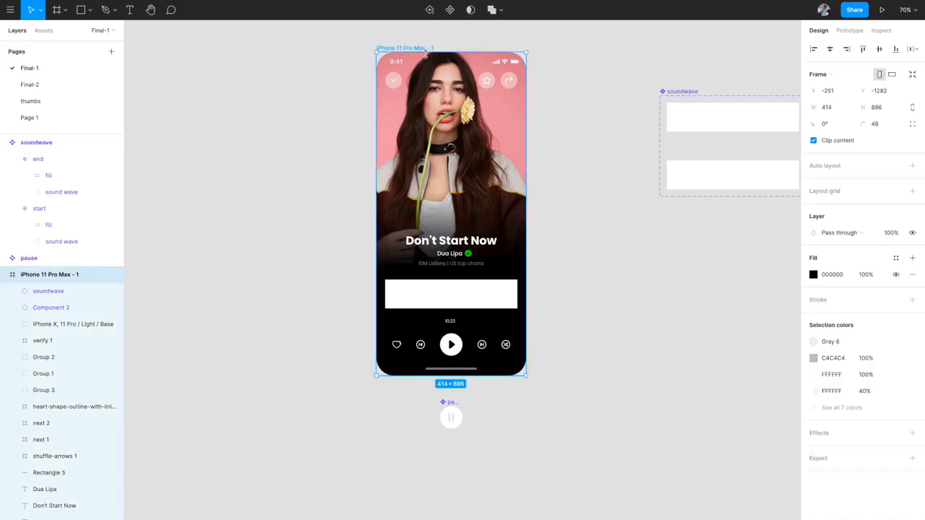
{"action": "scroll", "coordinate": [482, 118], "scroll_direction": "up", "scroll_amount": 1}
{"action": "scroll", "coordinate": [483, 118], "scroll_direction": "up", "scroll_amount": 3}
{"action": "key", "text": "shift+1"}
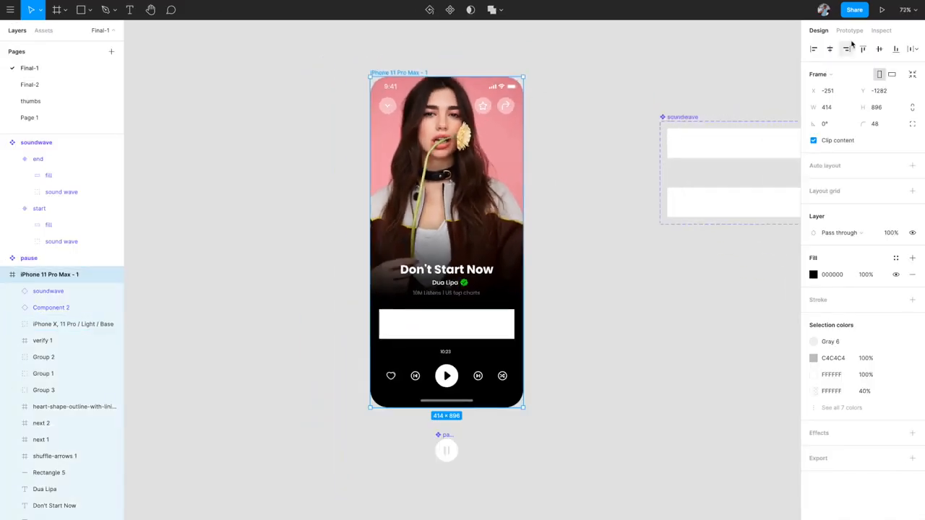
{"action": "left_click", "coordinate": [882, 9]}
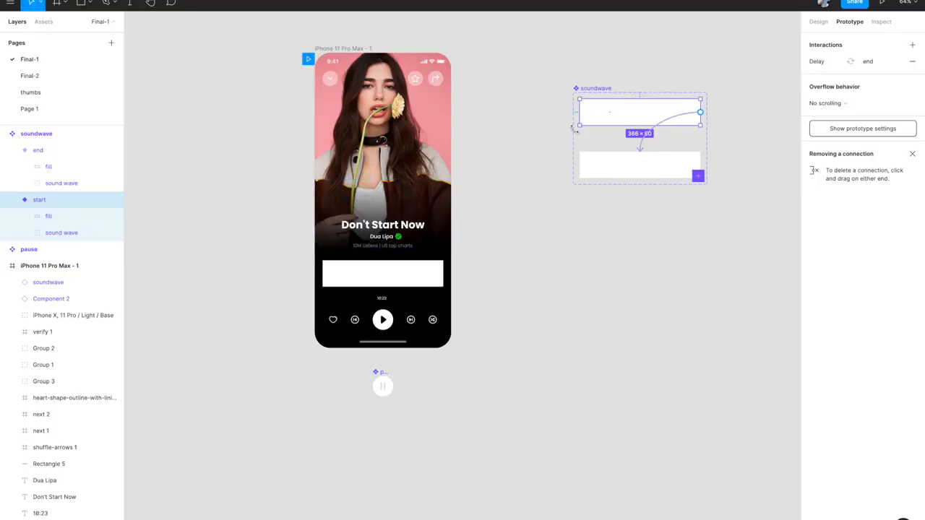
- Change the start variant's fill from white to black 000000 with the eyedropper
{"action": "scroll", "coordinate": [577, 134], "scroll_direction": "up", "scroll_amount": 3}
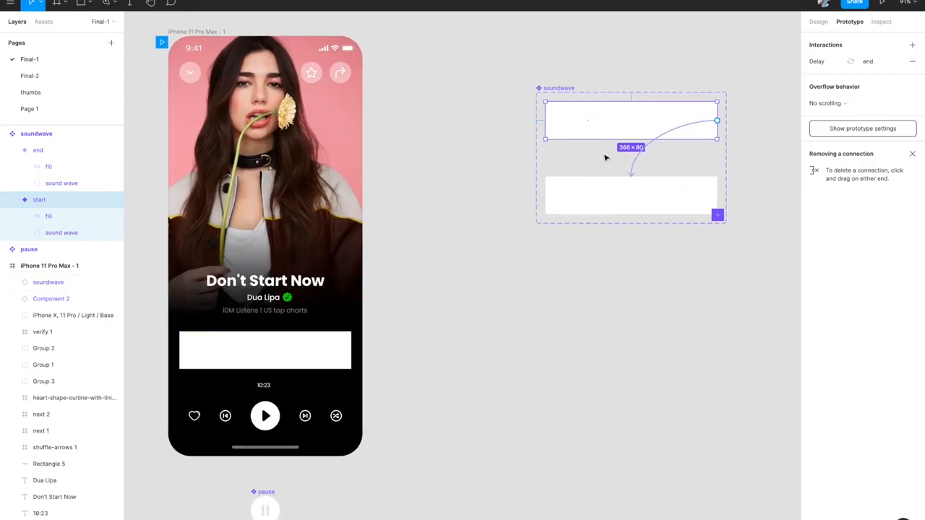
{"action": "scroll", "coordinate": [604, 155], "scroll_direction": "up", "scroll_amount": 3}
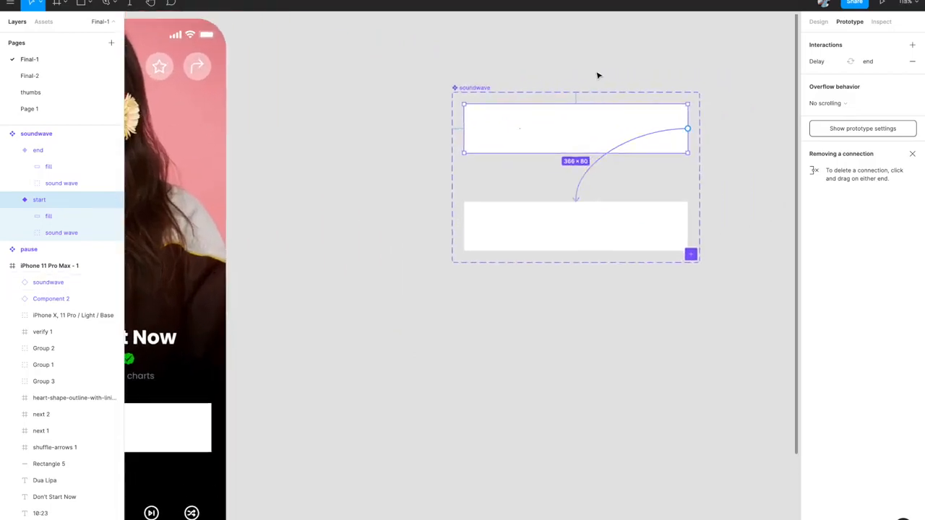
{"action": "left_click", "coordinate": [821, 23]}
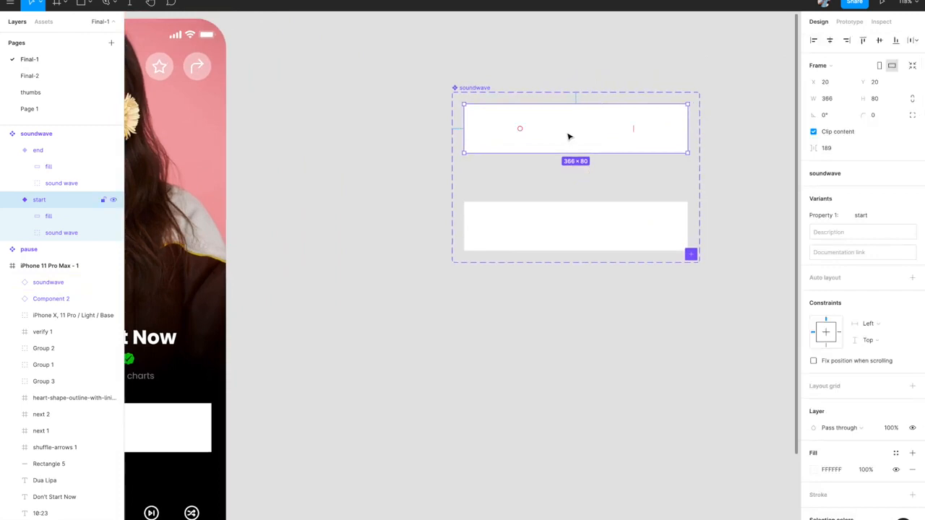
{"action": "scroll", "coordinate": [845, 425], "scroll_direction": "down", "scroll_amount": 2}
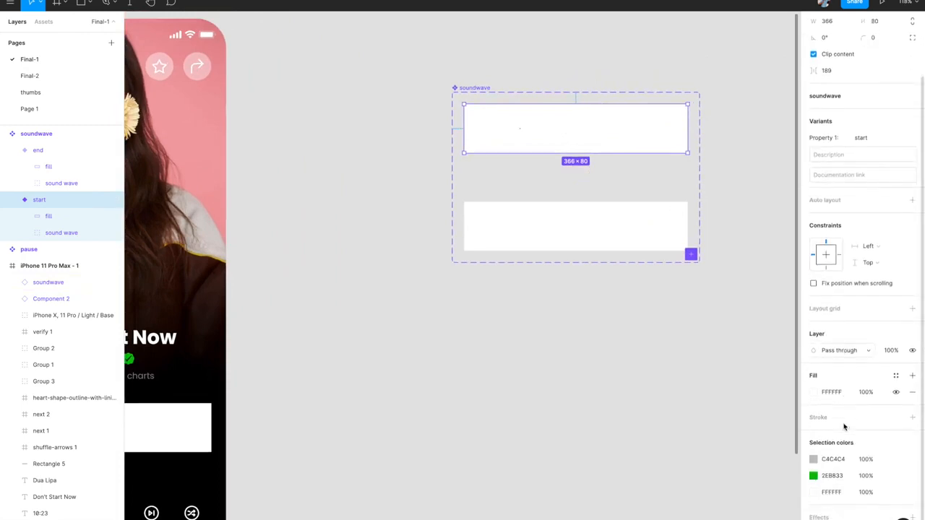
{"action": "left_click", "coordinate": [912, 392]}
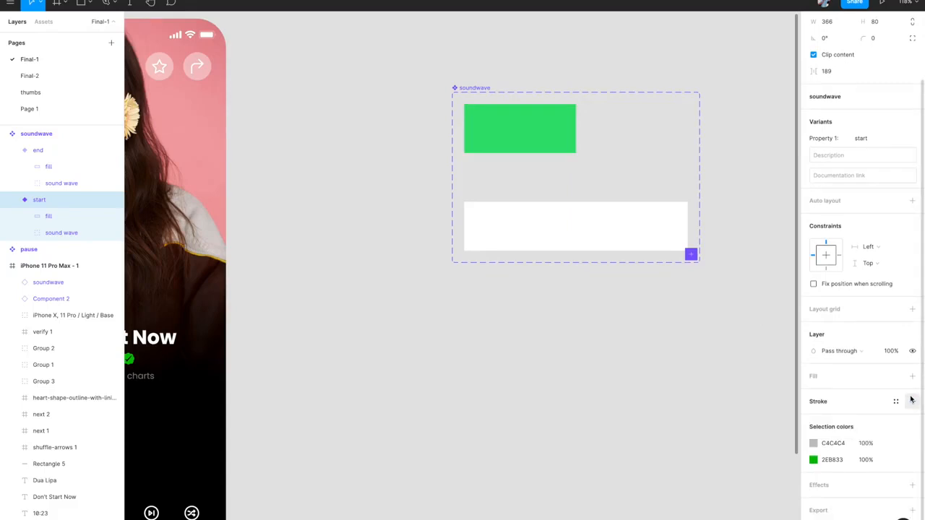
{"action": "key", "text": "ctrl+z"}
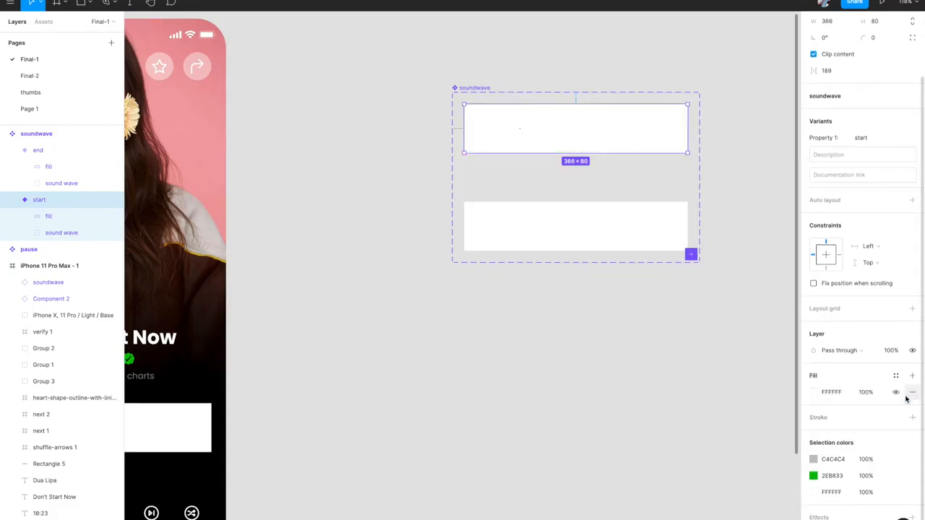
{"action": "scroll", "coordinate": [655, 392], "scroll_direction": "down", "scroll_amount": 5}
{"action": "scroll", "coordinate": [401, 417], "scroll_direction": "up", "scroll_amount": 5}
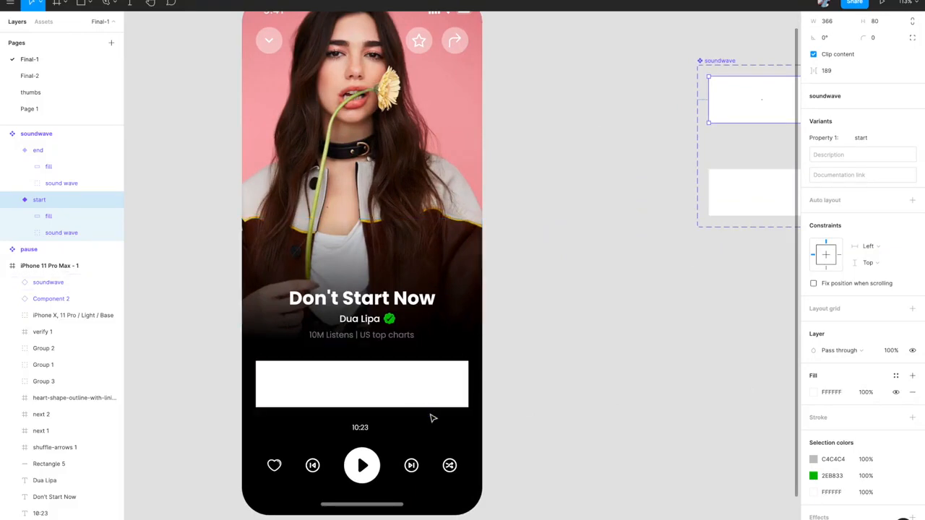
{"action": "scroll", "coordinate": [448, 395], "scroll_direction": "down", "scroll_amount": 3}
{"action": "scroll", "coordinate": [448, 392], "scroll_direction": "right", "scroll_amount": 1}
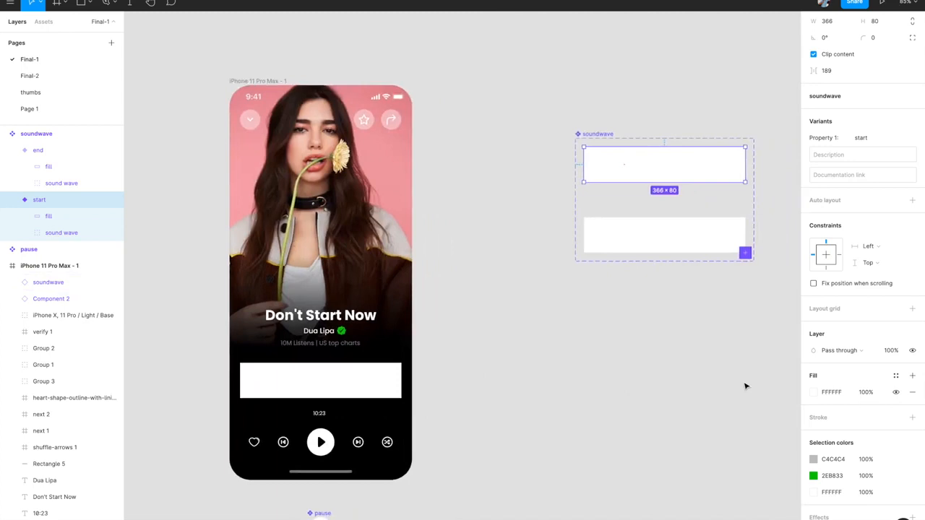
{"action": "left_click", "coordinate": [813, 393]}
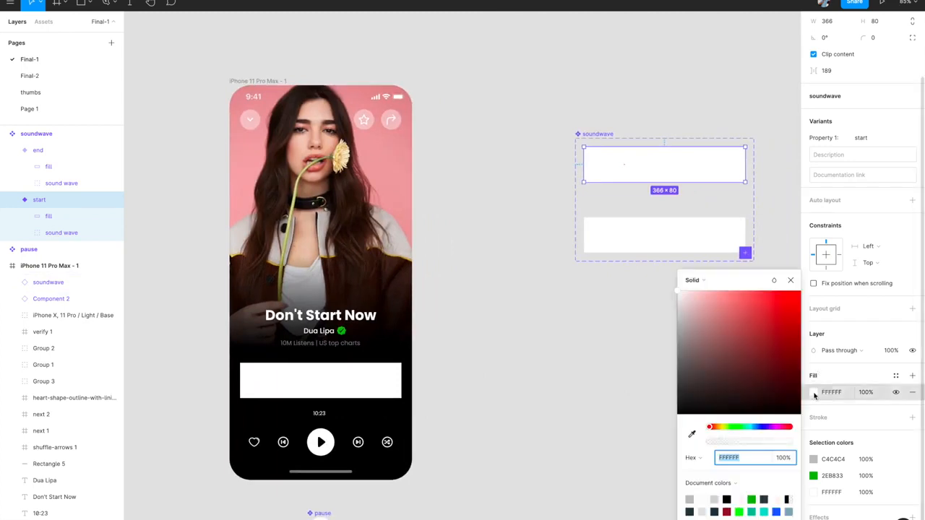
{"action": "left_click", "coordinate": [692, 434]}
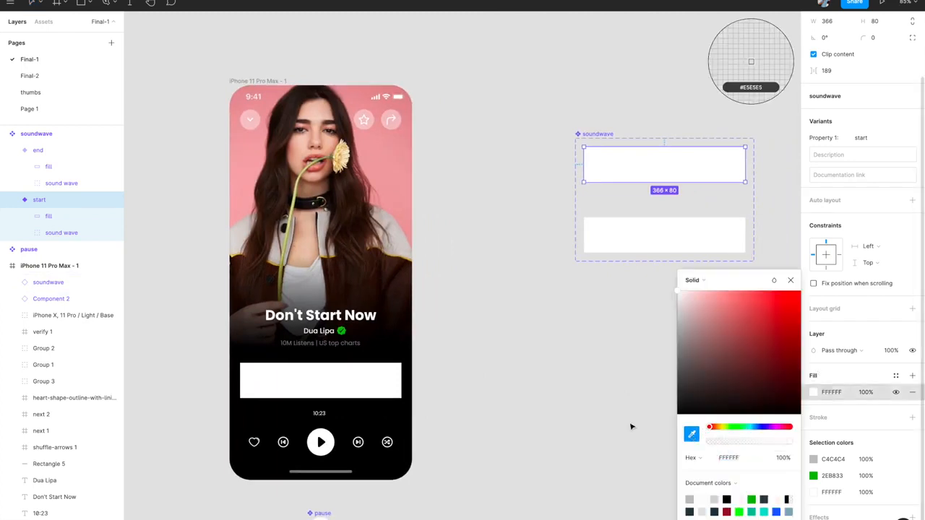
{"action": "left_click", "coordinate": [373, 412]}
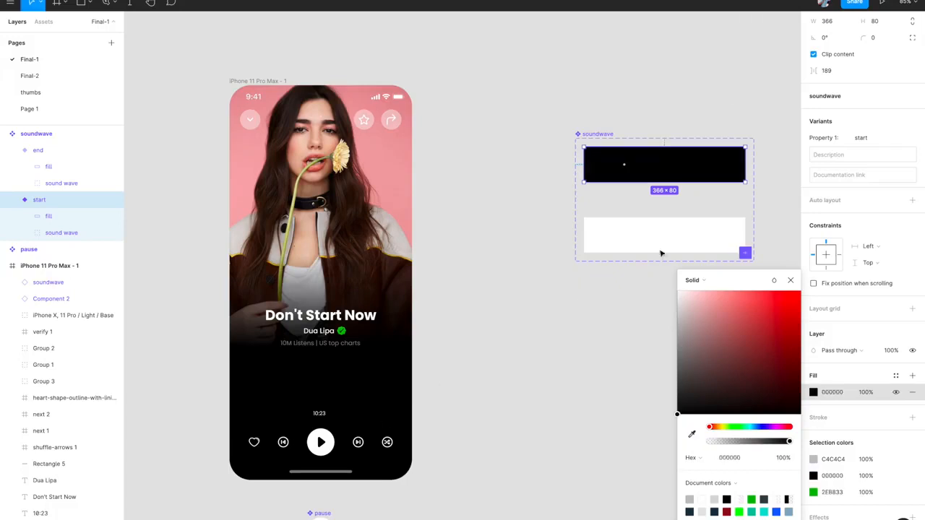
- Give the end variant the same black fill, then deselect
{"action": "left_click", "coordinate": [604, 225]}
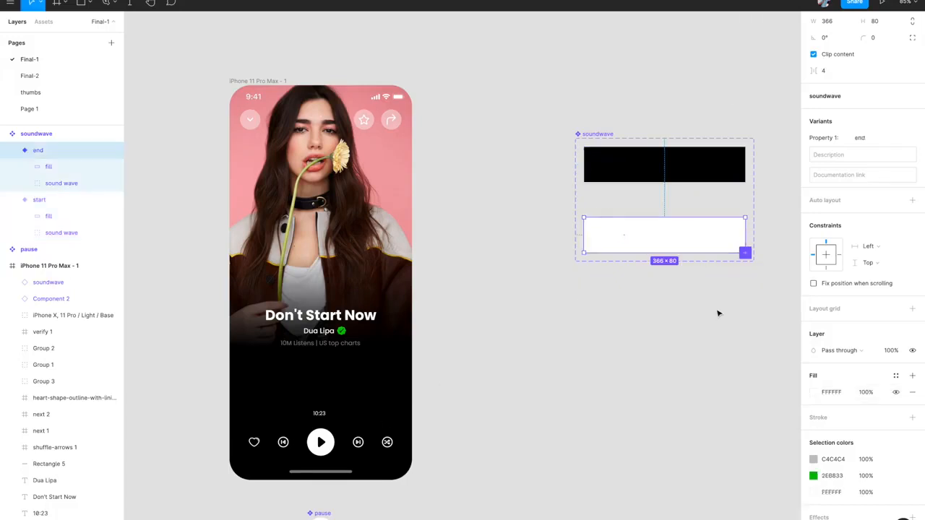
{"action": "left_click", "coordinate": [814, 393]}
{"action": "left_click", "coordinate": [691, 433]}
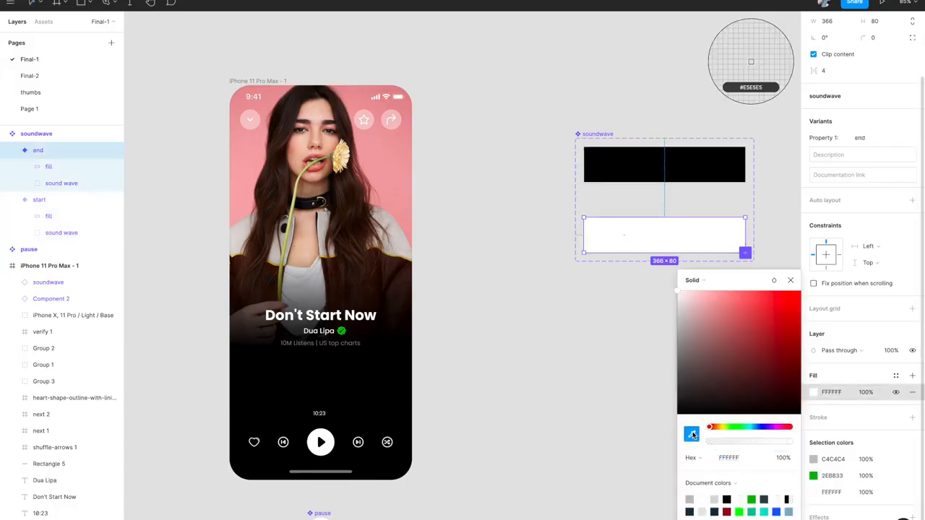
{"action": "left_click", "coordinate": [374, 413]}
{"action": "left_click", "coordinate": [605, 373]}
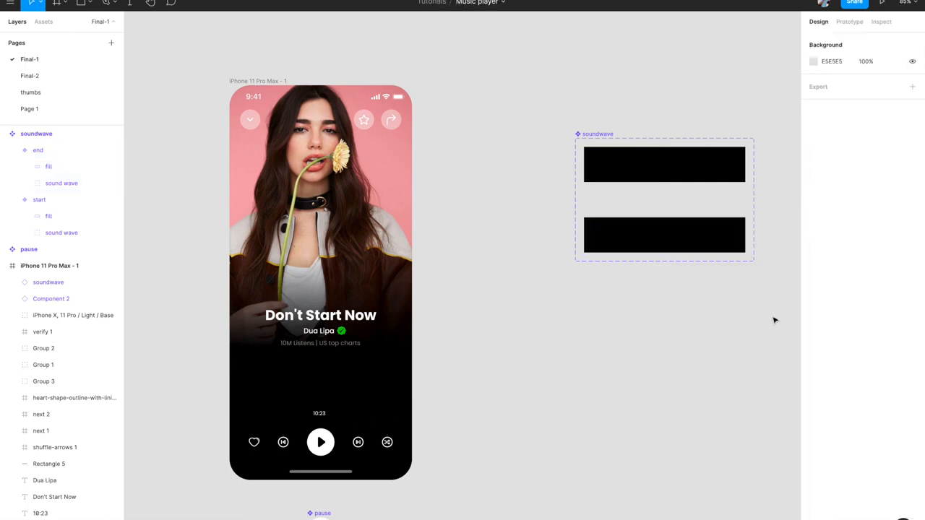
- Review the start variant's After delay link to end: Smart animate, Linear, 10000ms
{"action": "left_click", "coordinate": [172, 0]}
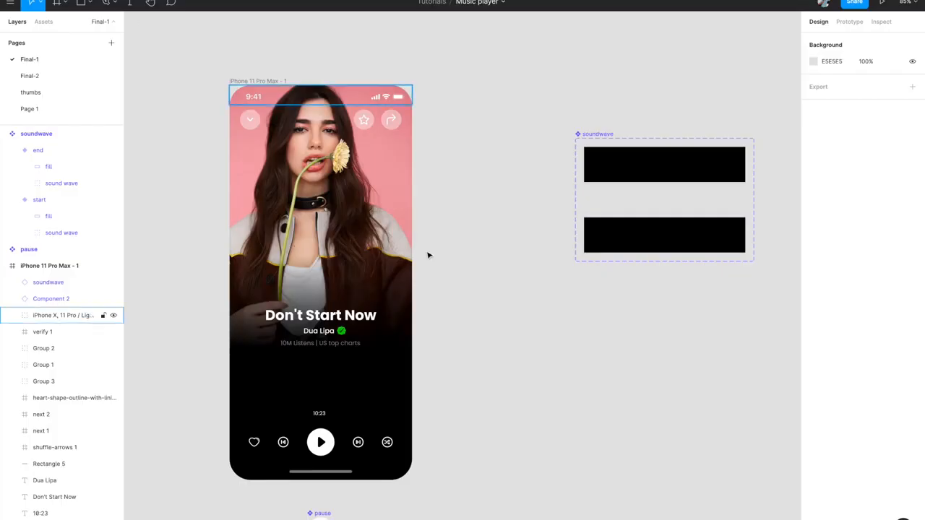
{"action": "left_click", "coordinate": [847, 21]}
{"action": "left_click", "coordinate": [687, 177]}
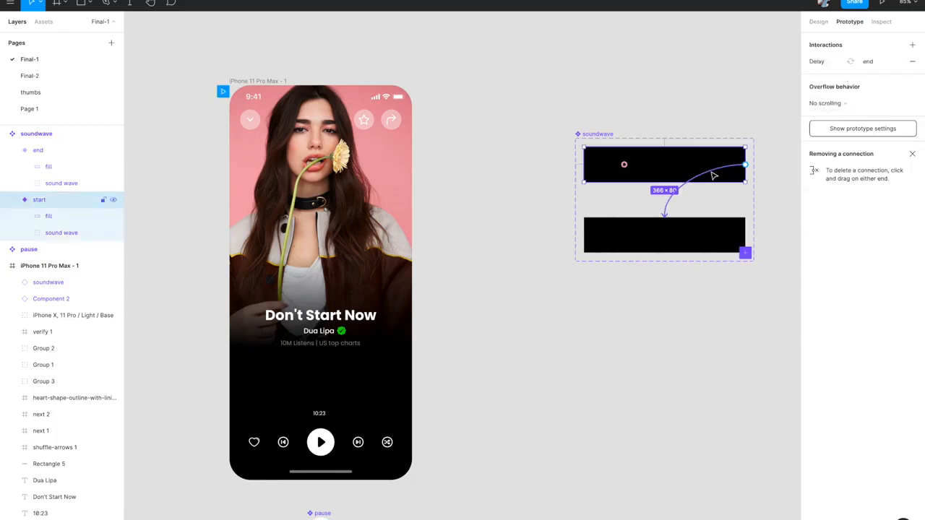
{"action": "left_click", "coordinate": [682, 186]}
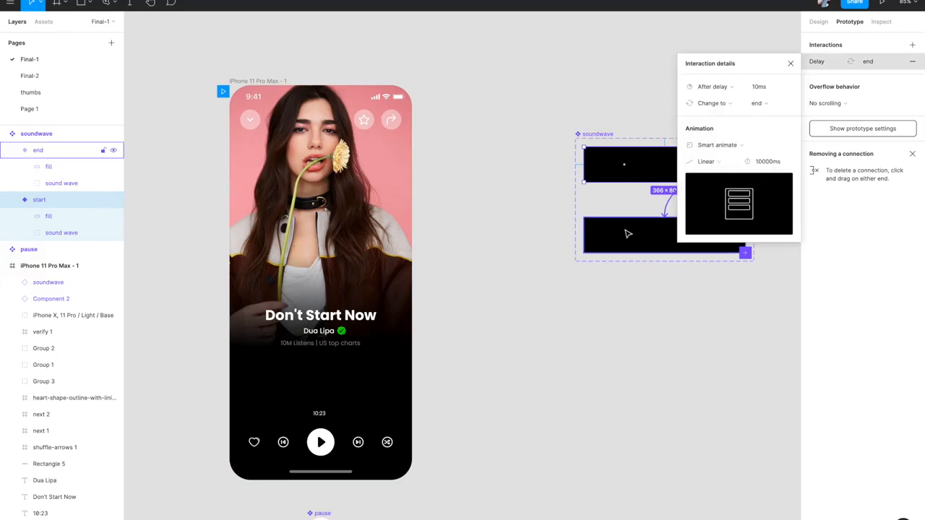
{"action": "scroll", "coordinate": [628, 234], "scroll_direction": "right", "scroll_amount": 3}
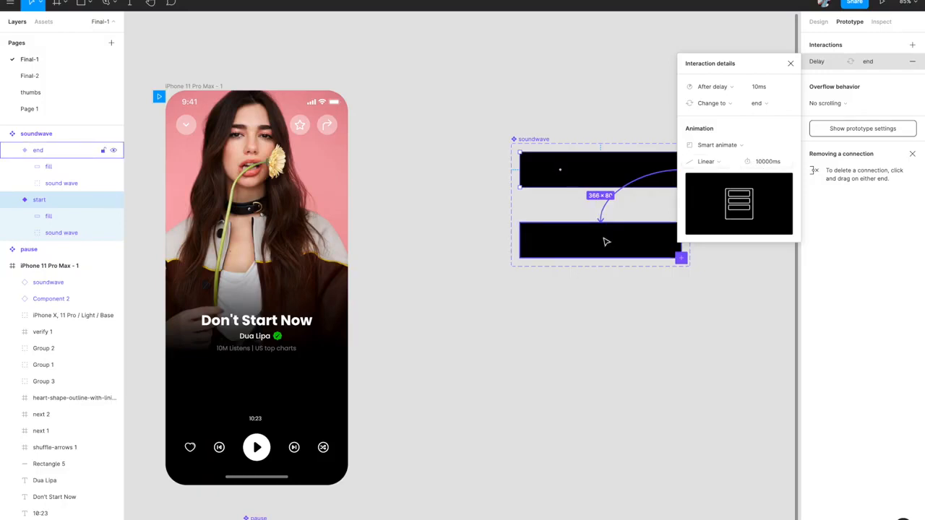
{"action": "left_click", "coordinate": [791, 63]}
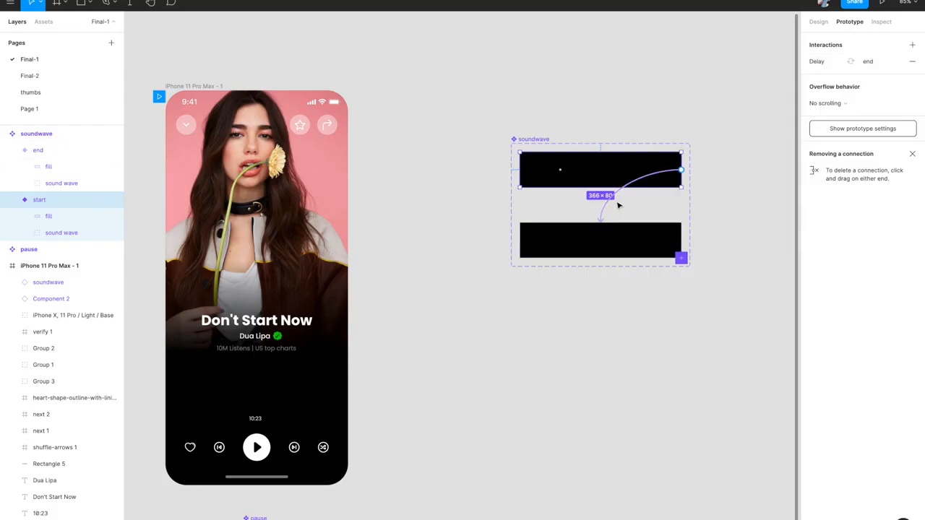
{"action": "left_click", "coordinate": [559, 232]}
{"action": "left_click", "coordinate": [579, 176]}
- Duplicate the start variant, slot the copy between start and end, and rename it 'middle'
{"action": "left_click", "coordinate": [819, 21]}
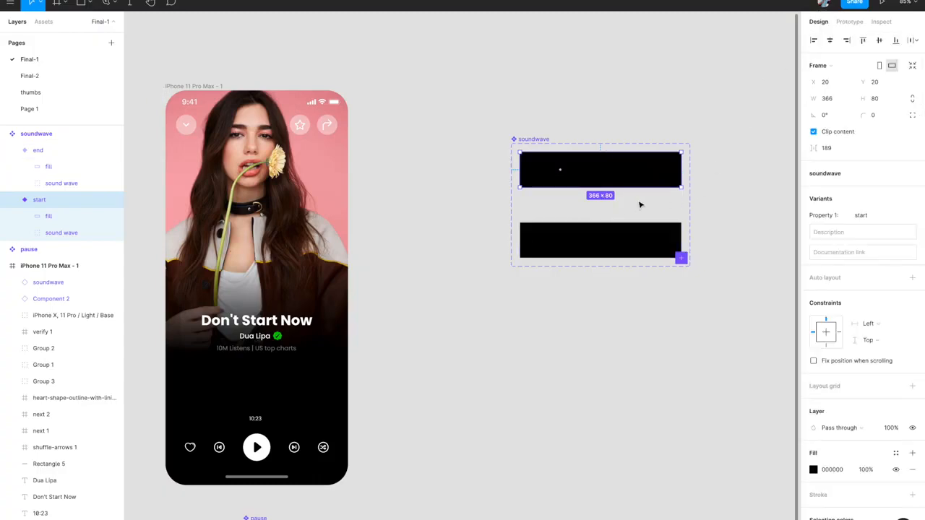
{"action": "key", "text": "ctrl+d"}
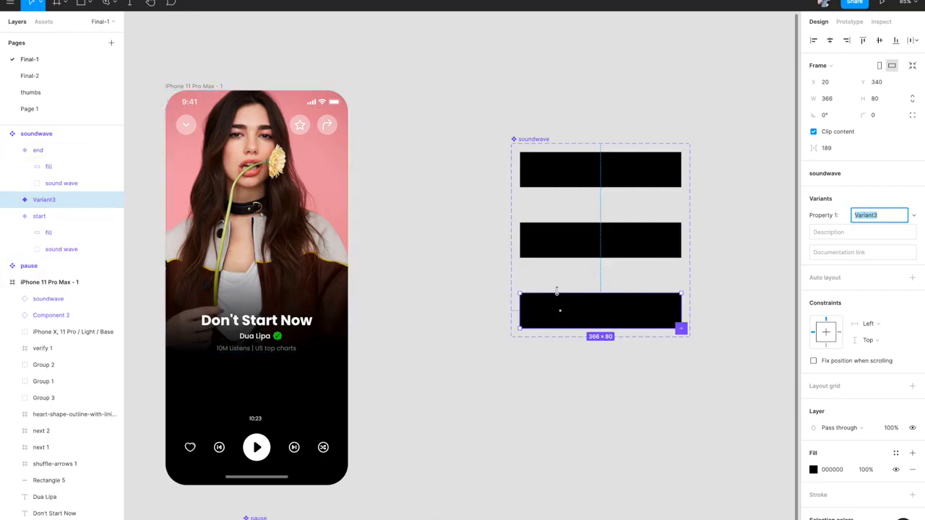
{"action": "left_click_drag", "start_coordinate": [580, 308], "coordinate": [575, 192]}
{"action": "left_click_drag", "start_coordinate": [558, 246], "coordinate": [556, 310]}
{"action": "left_click_drag", "start_coordinate": [579, 211], "coordinate": [555, 231]}
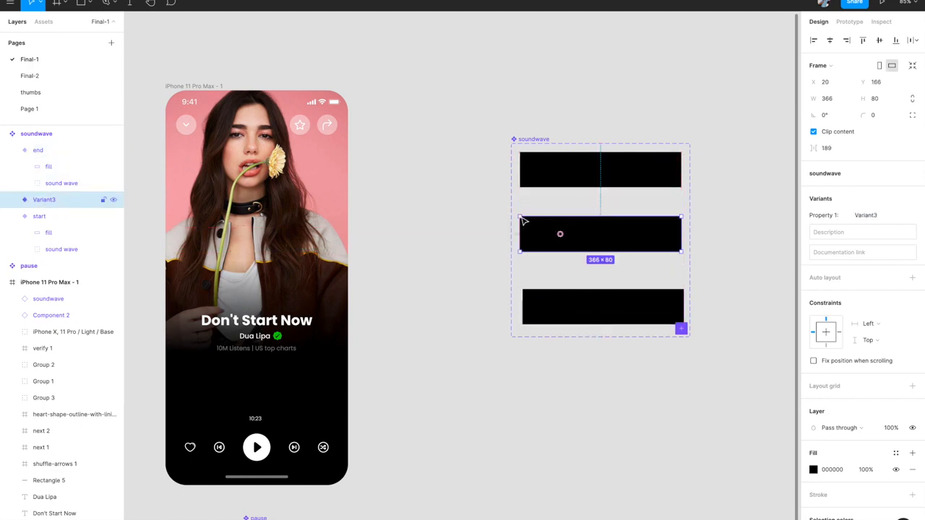
{"action": "double_click", "coordinate": [52, 203]}
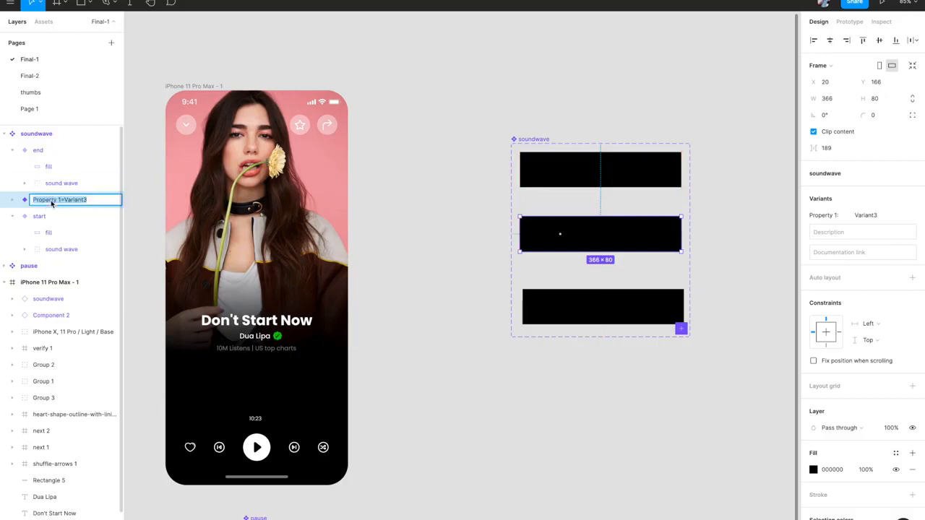
{"action": "type", "text": "me"}
{"action": "key", "text": "Return"}
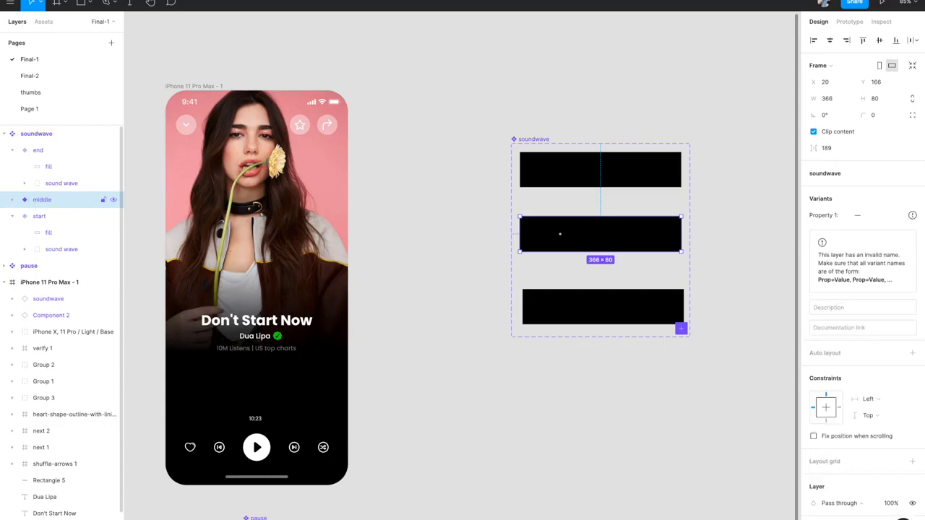
{"action": "left_click", "coordinate": [623, 179]}
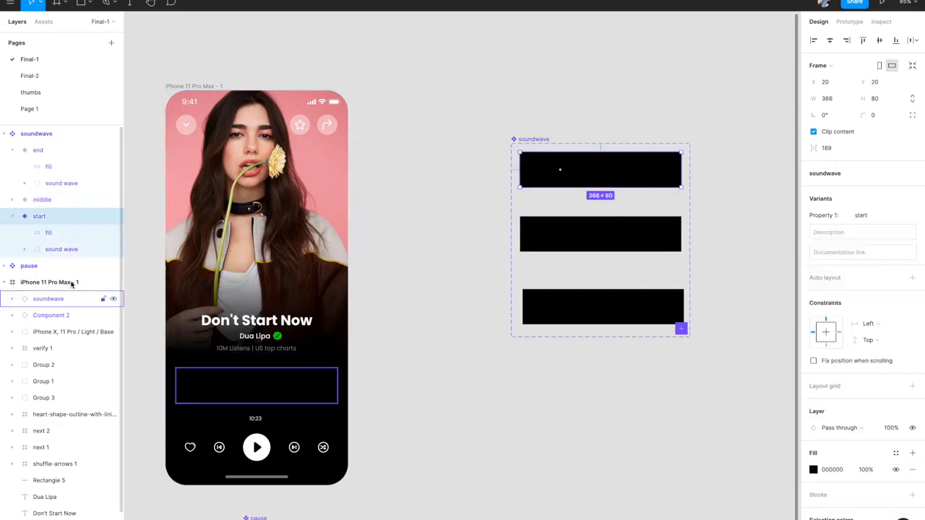
- Centre the middle variant's sound wave group horizontally, placing it at X -419
{"action": "left_click", "coordinate": [61, 249]}
{"action": "scroll", "coordinate": [619, 227], "scroll_direction": "right", "scroll_amount": 3}
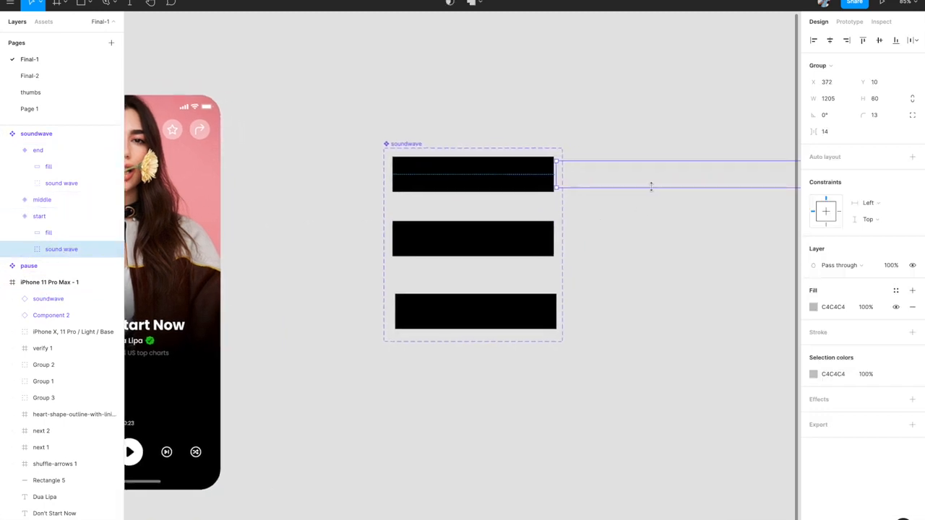
{"action": "scroll", "coordinate": [650, 186], "scroll_direction": "down", "scroll_amount": 3}
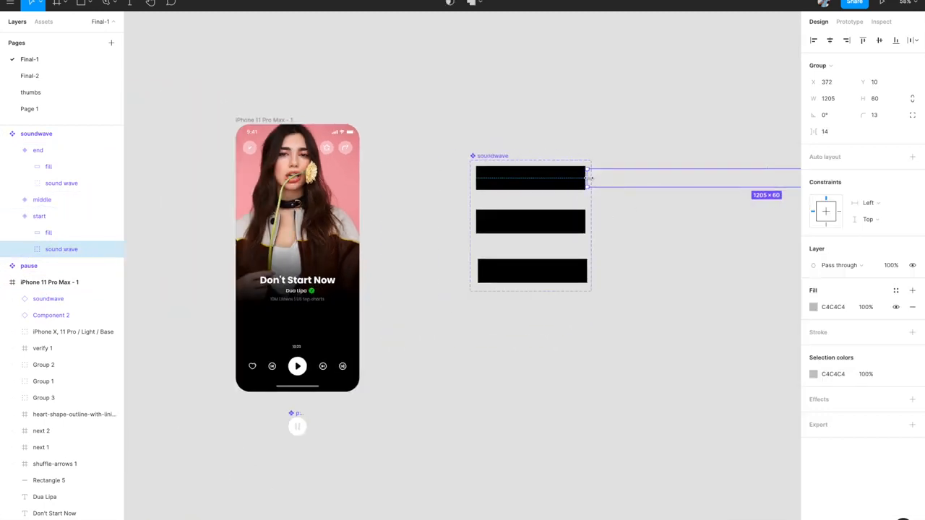
{"action": "left_click", "coordinate": [503, 221]}
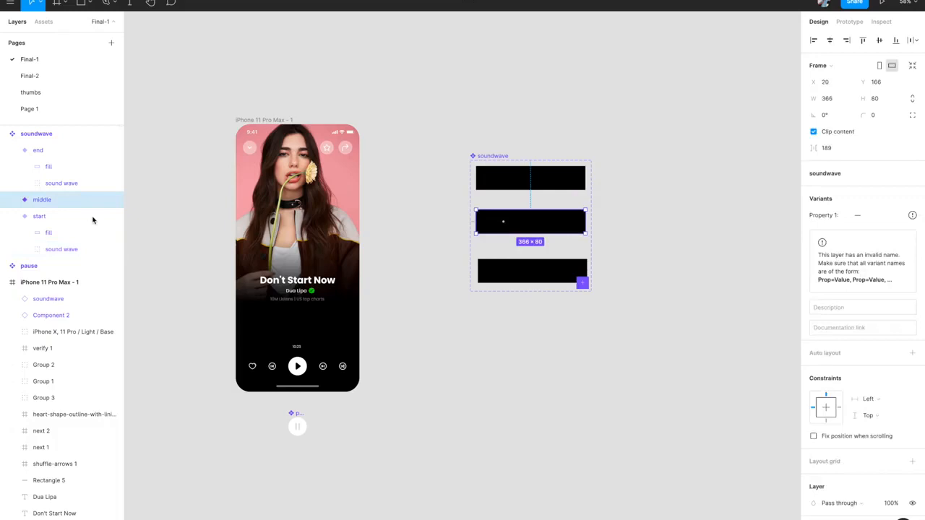
{"action": "left_click", "coordinate": [11, 200]}
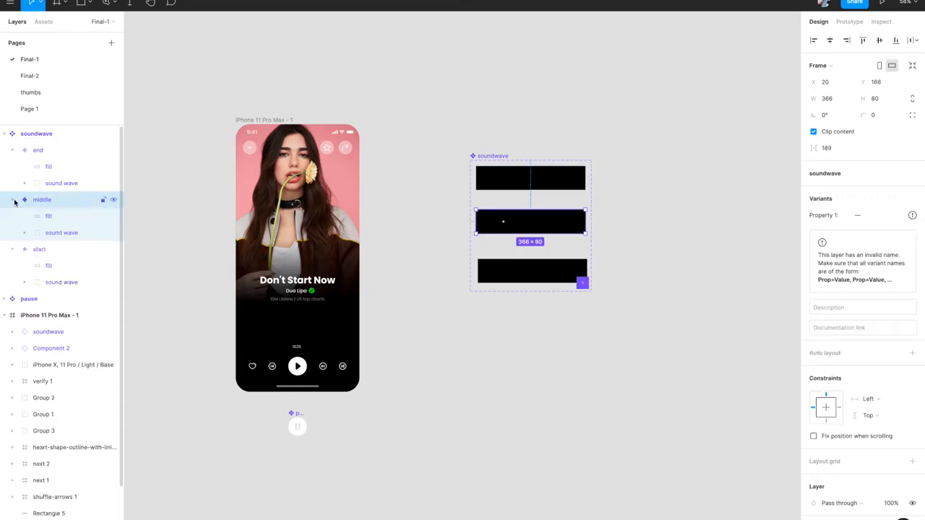
{"action": "left_click", "coordinate": [61, 231]}
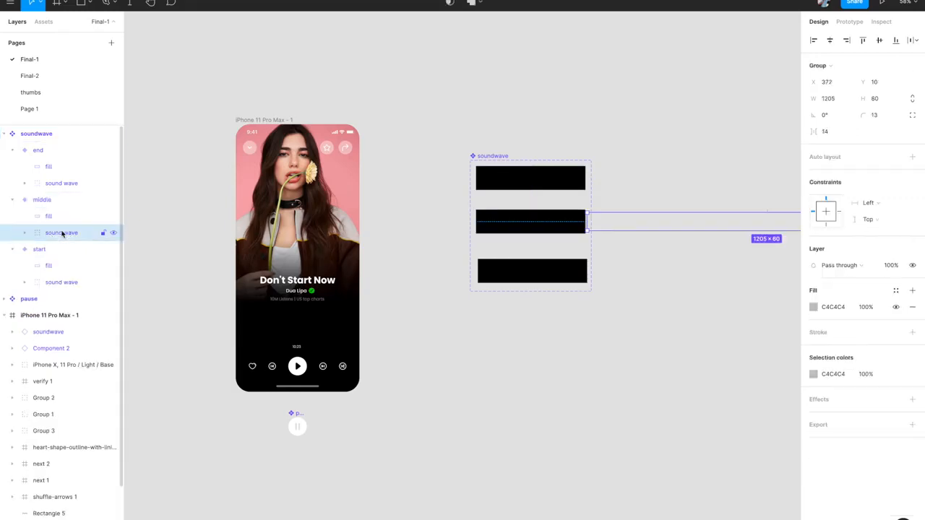
{"action": "left_click", "coordinate": [830, 41]}
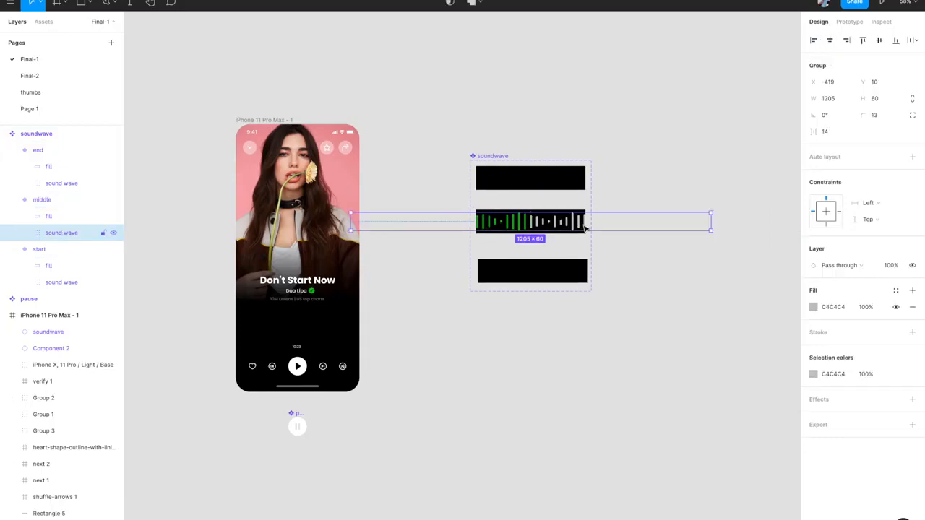
- Inspect the sound wave group inside the end variant, then return to start
{"action": "scroll", "coordinate": [586, 229], "scroll_direction": "up", "scroll_amount": 3}
{"action": "scroll", "coordinate": [585, 228], "scroll_direction": "up", "scroll_amount": 1}
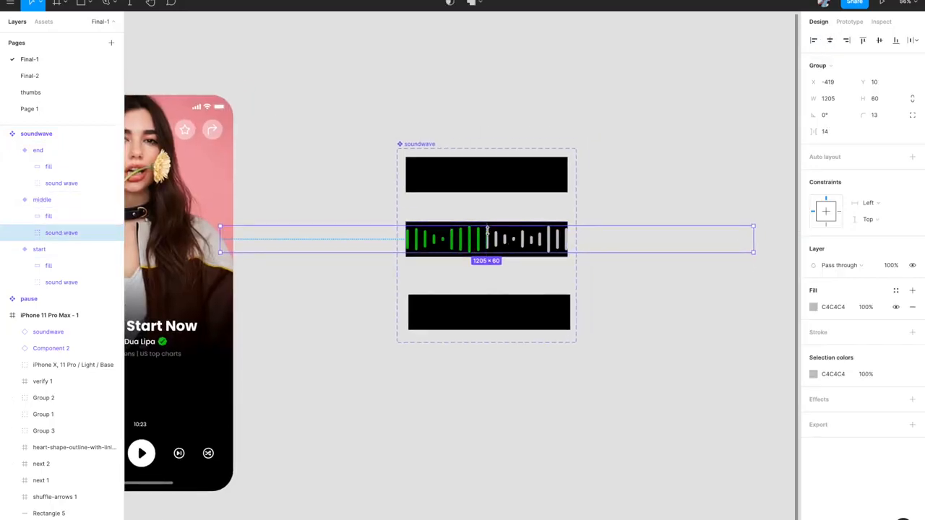
{"action": "left_click", "coordinate": [468, 306]}
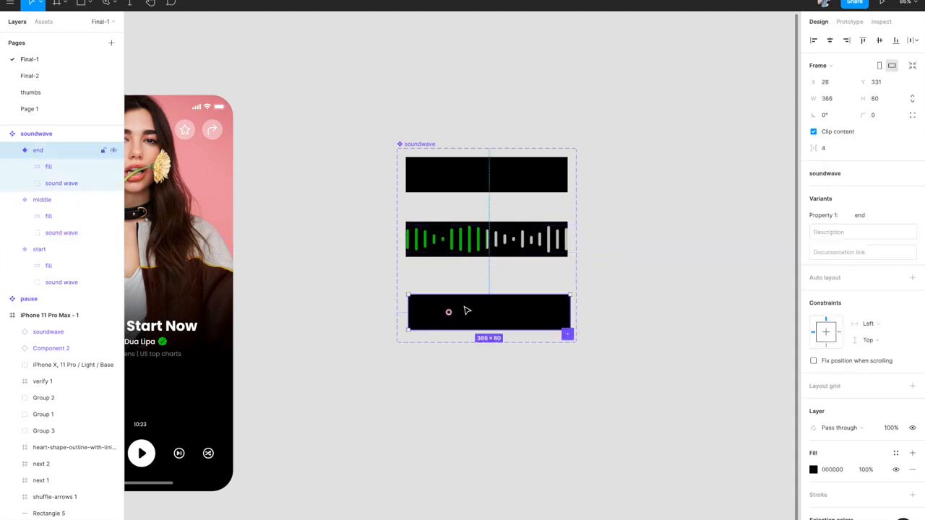
{"action": "left_click", "coordinate": [49, 183]}
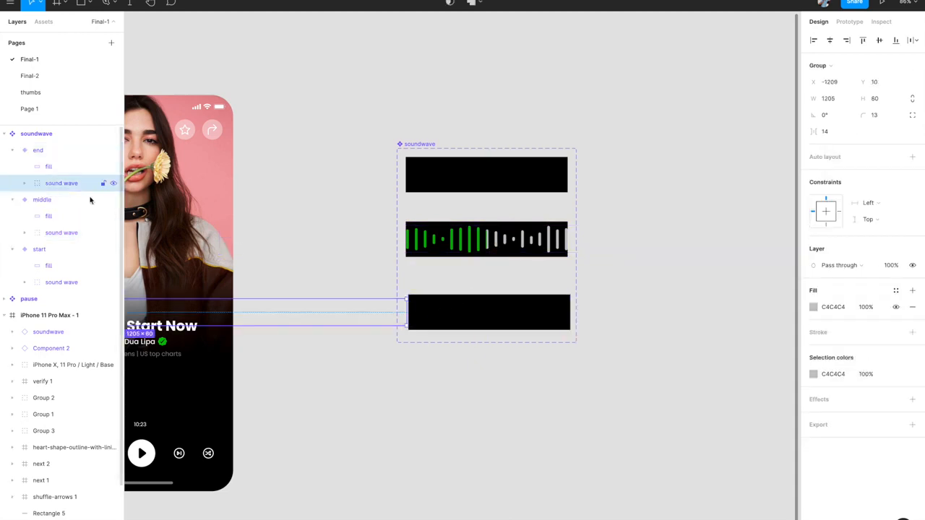
{"action": "scroll", "coordinate": [342, 364], "scroll_direction": "down", "scroll_amount": 2}
{"action": "scroll", "coordinate": [434, 318], "scroll_direction": "up", "scroll_amount": 5}
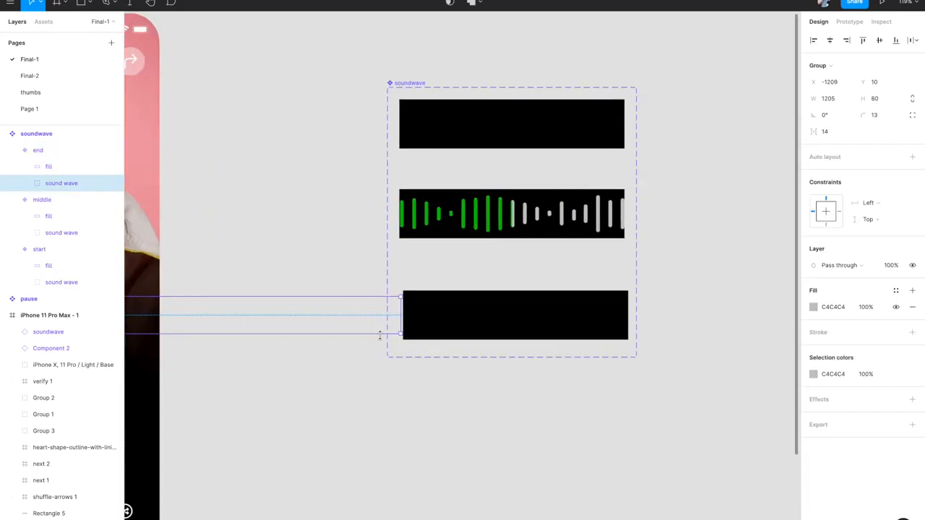
{"action": "left_click", "coordinate": [468, 148]}
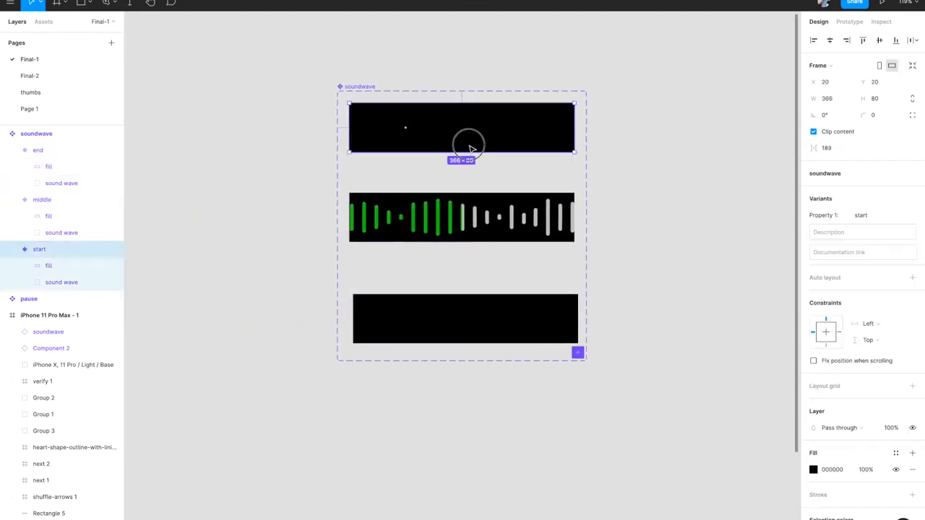
- Replace the start-to-end connection with a new start-to-middle connection
{"action": "left_click", "coordinate": [851, 24]}
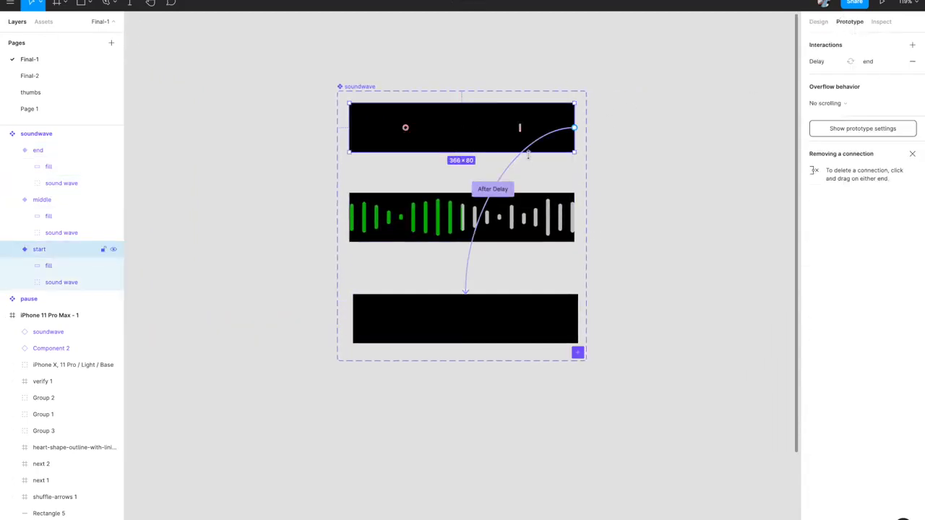
{"action": "left_click", "coordinate": [500, 182]}
{"action": "key", "text": "Delete"}
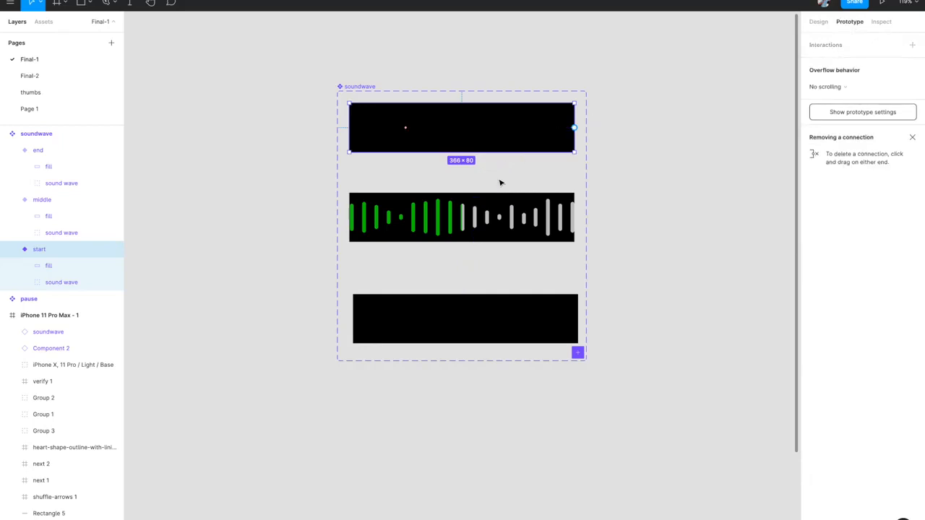
{"action": "left_click_drag", "start_coordinate": [574, 128], "coordinate": [526, 200]}
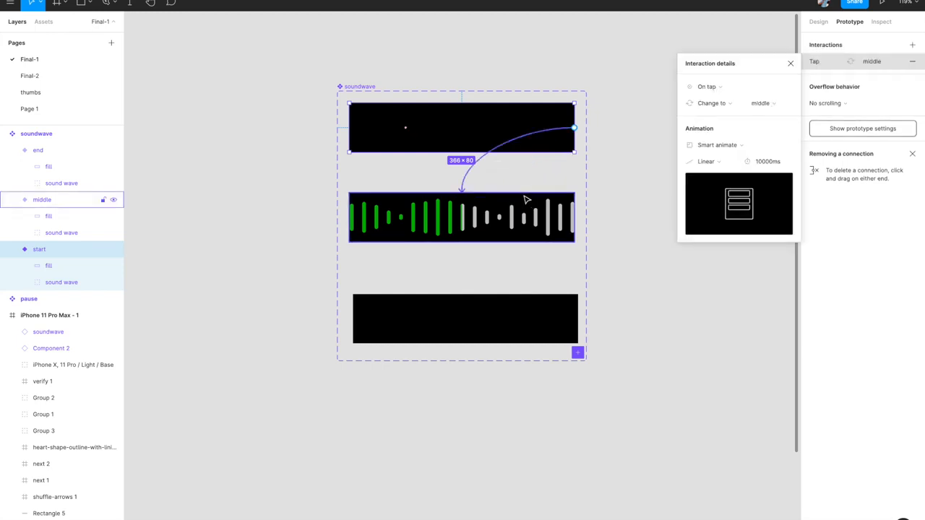
- Set the start-to-middle trigger to After delay 10ms, then review middle's link to end
{"action": "left_click", "coordinate": [728, 89]}
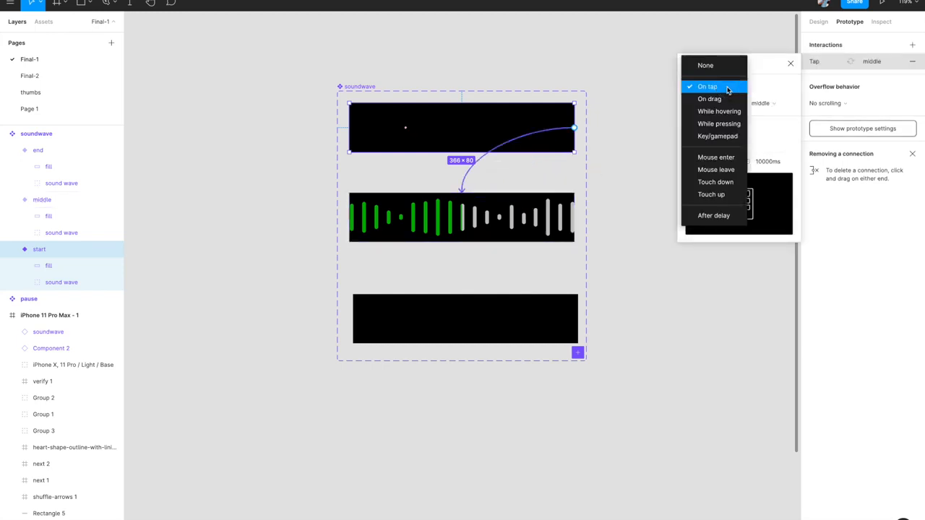
{"action": "left_click", "coordinate": [692, 217]}
{"action": "left_click", "coordinate": [759, 88]}
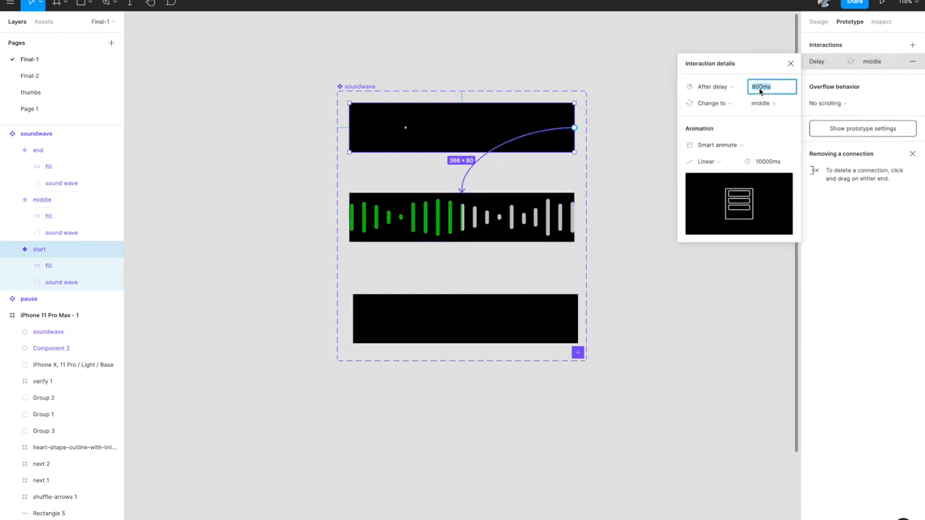
{"action": "type", "text": "10"}
{"action": "left_click", "coordinate": [652, 141]}
{"action": "left_click", "coordinate": [547, 210]}
{"action": "left_click", "coordinate": [528, 230]}
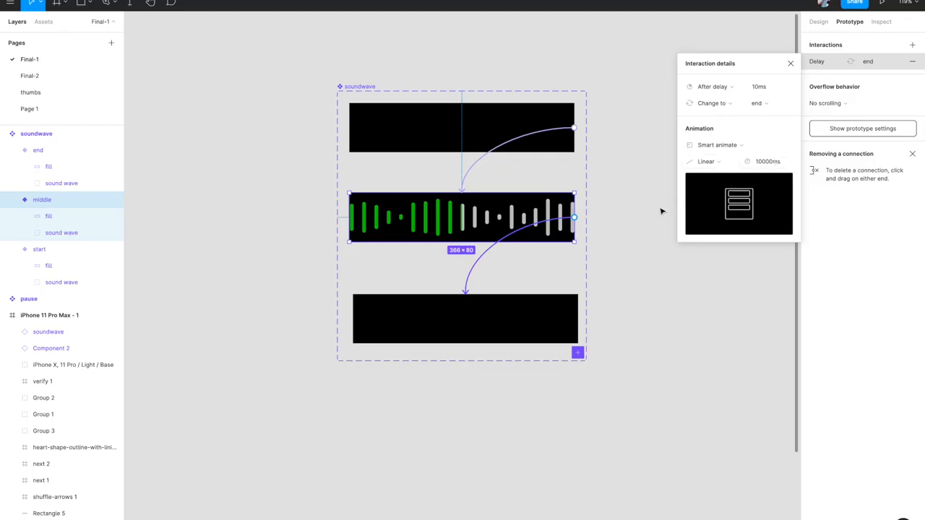
- Close the soundwave interaction details, zoom out, and present the music player prototype
{"action": "left_click", "coordinate": [791, 63]}
{"action": "scroll", "coordinate": [660, 180], "scroll_direction": "down", "scroll_amount": 3}
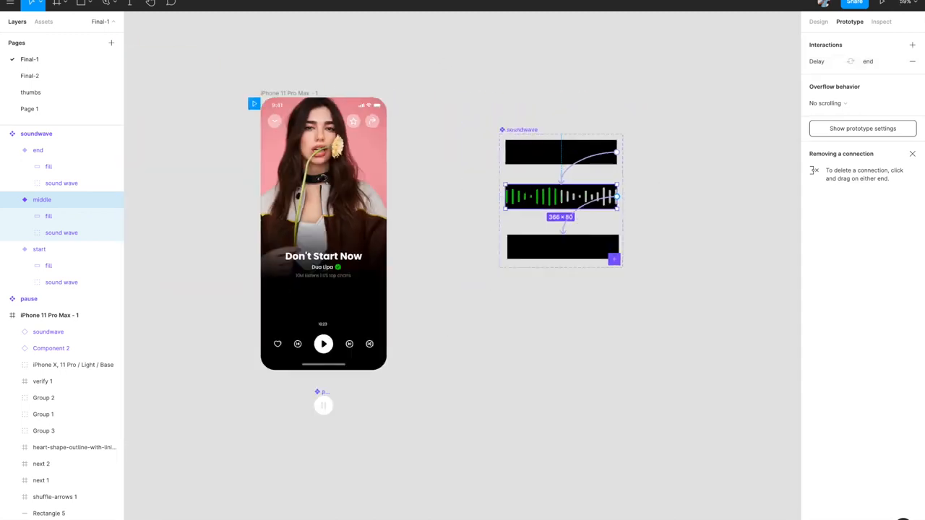
{"action": "left_click", "coordinate": [882, 2]}
- Pan and zoom the canvas back to the iPhone frame and the soundwave component
{"action": "scroll", "coordinate": [528, 254], "scroll_direction": "right", "scroll_amount": 1}
{"action": "scroll", "coordinate": [528, 253], "scroll_direction": "up", "scroll_amount": 5}
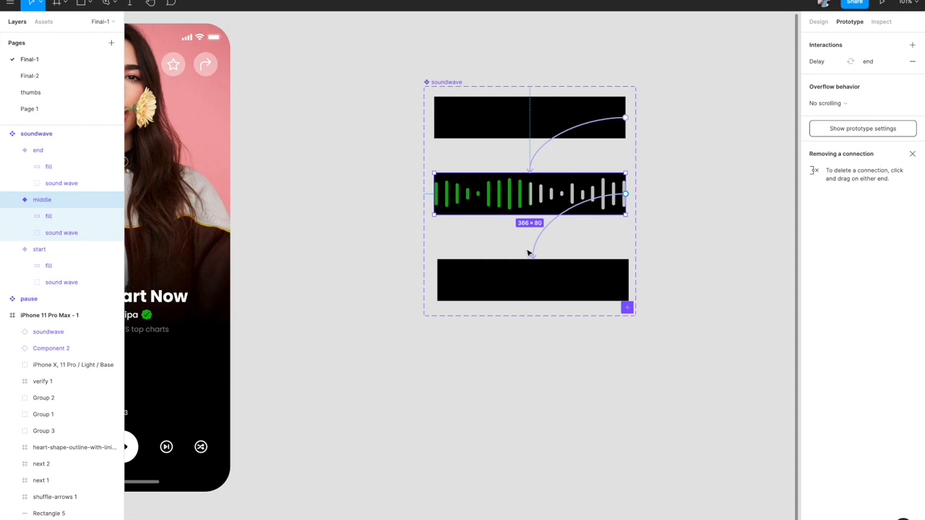
{"action": "scroll", "coordinate": [553, 220], "scroll_direction": "down", "scroll_amount": 4}
{"action": "scroll", "coordinate": [556, 219], "scroll_direction": "up", "scroll_amount": 2}
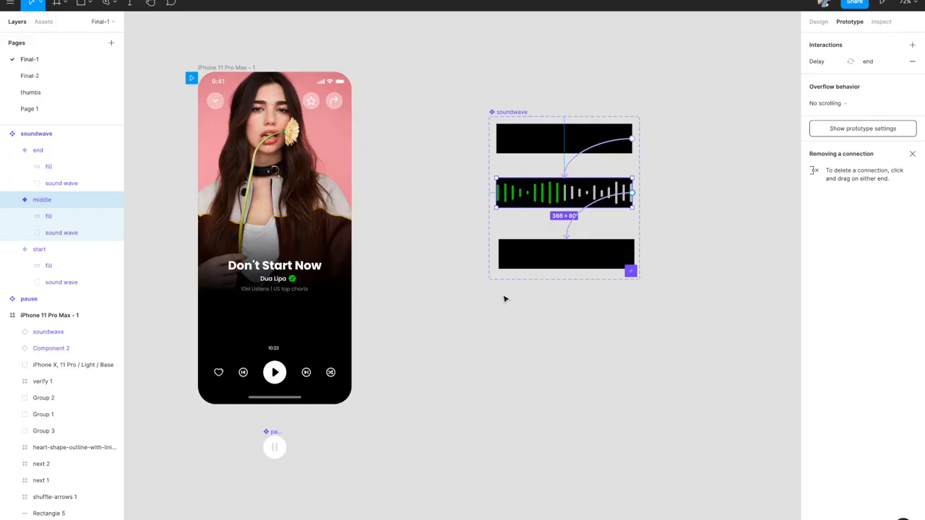
{"action": "scroll", "coordinate": [514, 296], "scroll_direction": "left", "scroll_amount": 2}
{"action": "scroll", "coordinate": [514, 296], "scroll_direction": "down", "scroll_amount": 1}
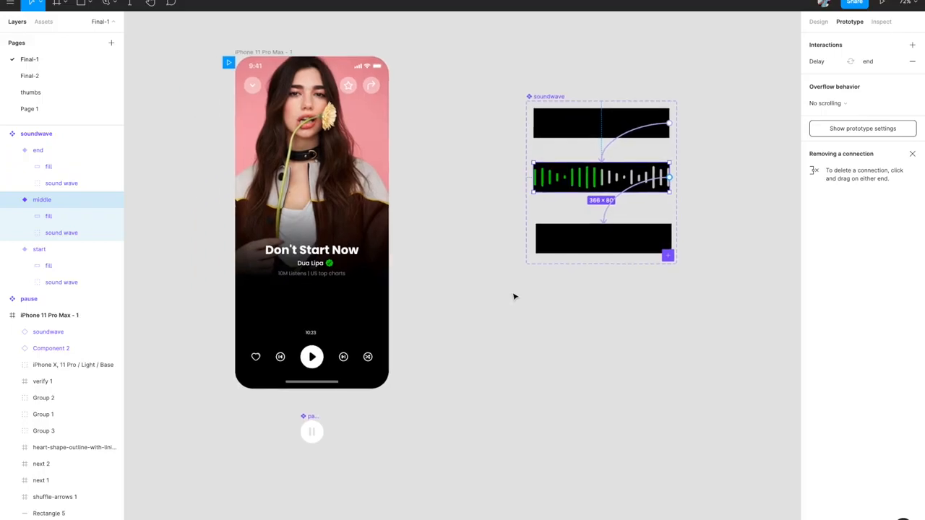
{"action": "scroll", "coordinate": [378, 291], "scroll_direction": "left", "scroll_amount": 2}
{"action": "scroll", "coordinate": [378, 291], "scroll_direction": "down", "scroll_amount": 1}
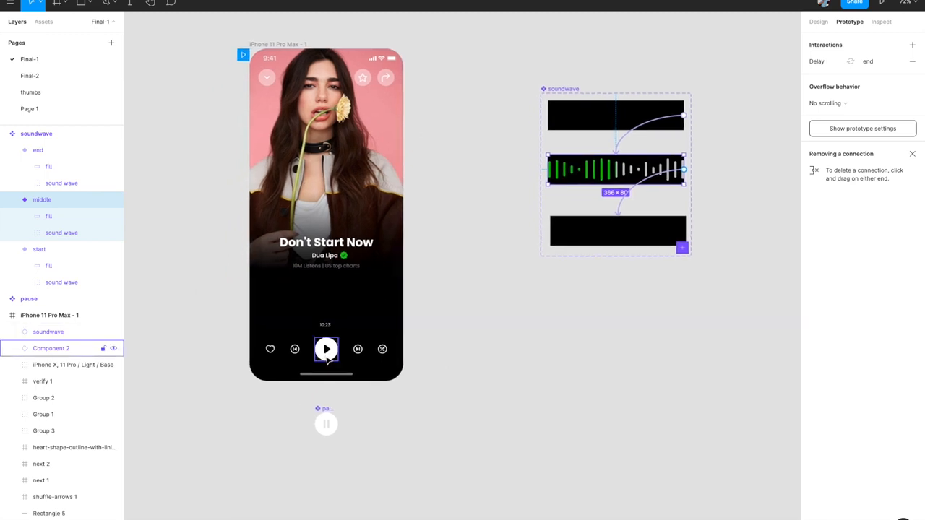
{"action": "scroll", "coordinate": [327, 360], "scroll_direction": "up", "scroll_amount": 3}
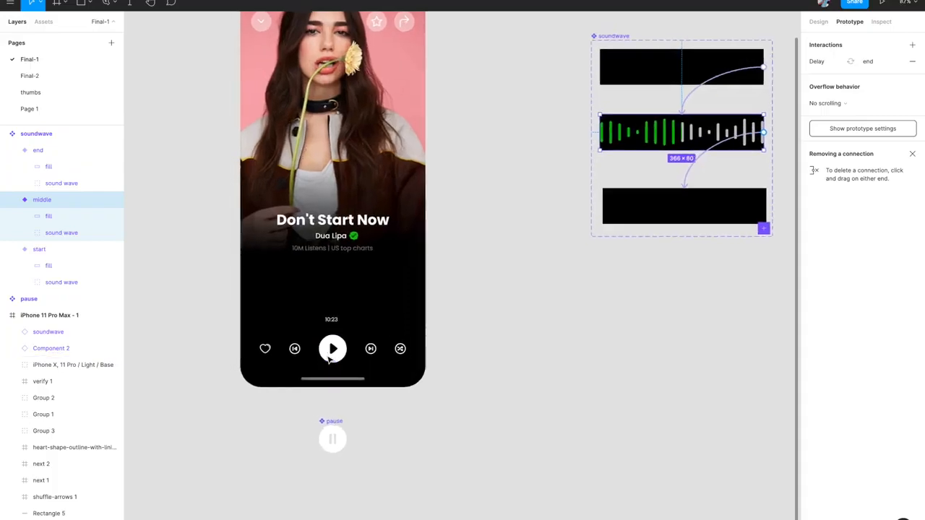
{"action": "scroll", "coordinate": [328, 359], "scroll_direction": "down", "scroll_amount": 5}
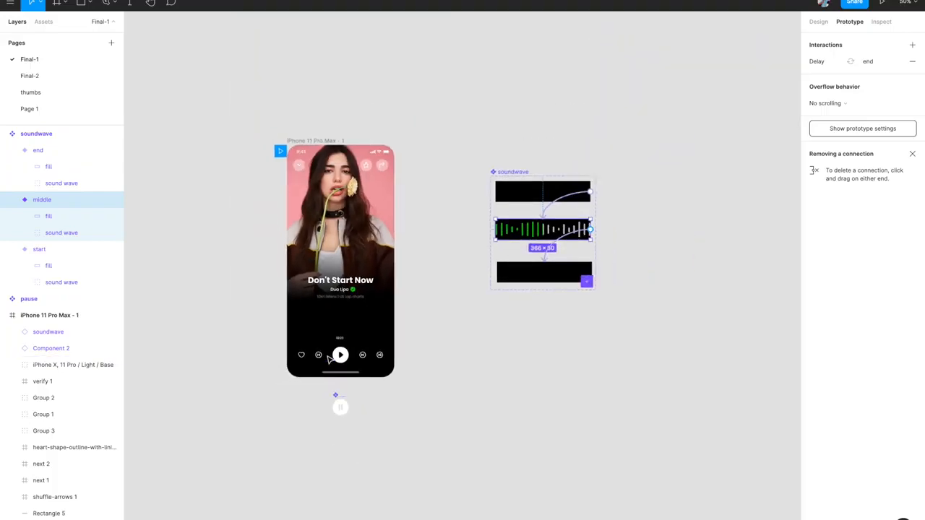
{"action": "scroll", "coordinate": [329, 359], "scroll_direction": "up", "scroll_amount": 3}
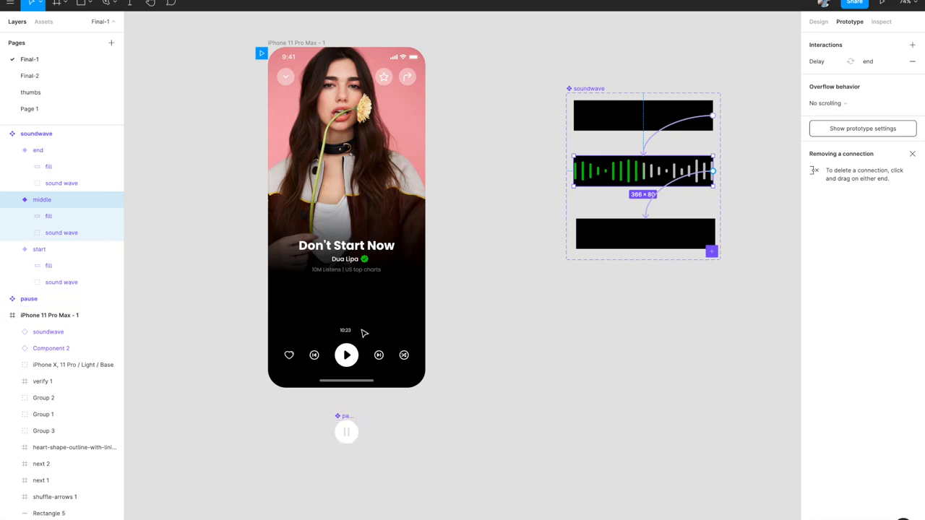
{"action": "scroll", "coordinate": [426, 332], "scroll_direction": "down", "scroll_amount": 5}
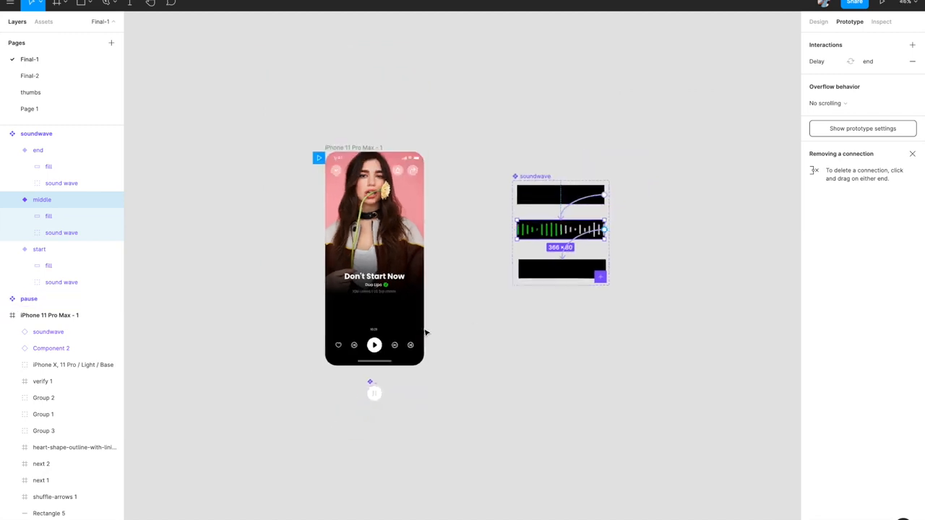
{"action": "scroll", "coordinate": [426, 333], "scroll_direction": "right", "scroll_amount": 2}
- Move the soundwave component further right and duplicate the phone frame beside the original
{"action": "left_click_drag", "start_coordinate": [487, 166], "coordinate": [768, 138]}
{"action": "left_click", "coordinate": [553, 145]}
{"action": "scroll", "coordinate": [553, 145], "scroll_direction": "down", "scroll_amount": 1}
{"action": "scroll", "coordinate": [553, 145], "scroll_direction": "right", "scroll_amount": 1}
{"action": "left_click", "coordinate": [252, 109]}
{"action": "left_click_drag", "start_coordinate": [257, 146], "coordinate": [407, 146]}
- Place the pause component onto the second phone's play controls
{"action": "left_click", "coordinate": [819, 22]}
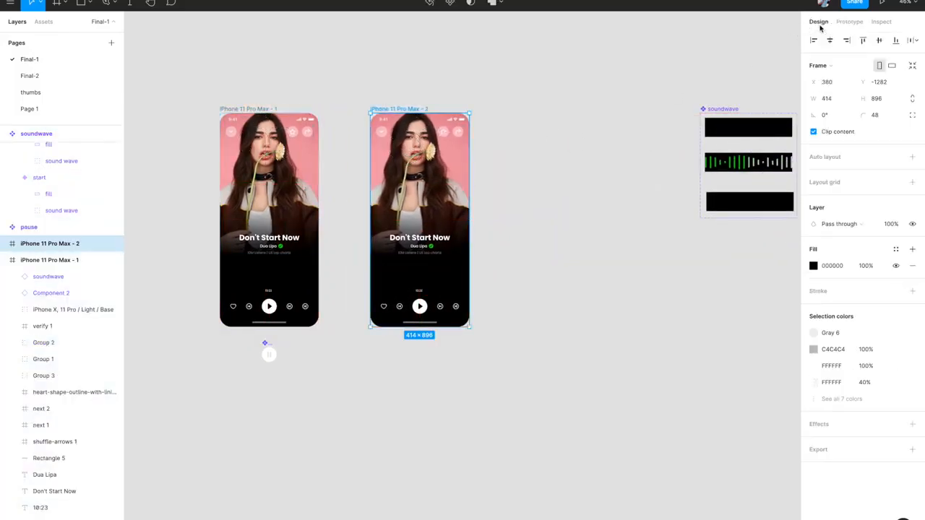
{"action": "left_click", "coordinate": [268, 353]}
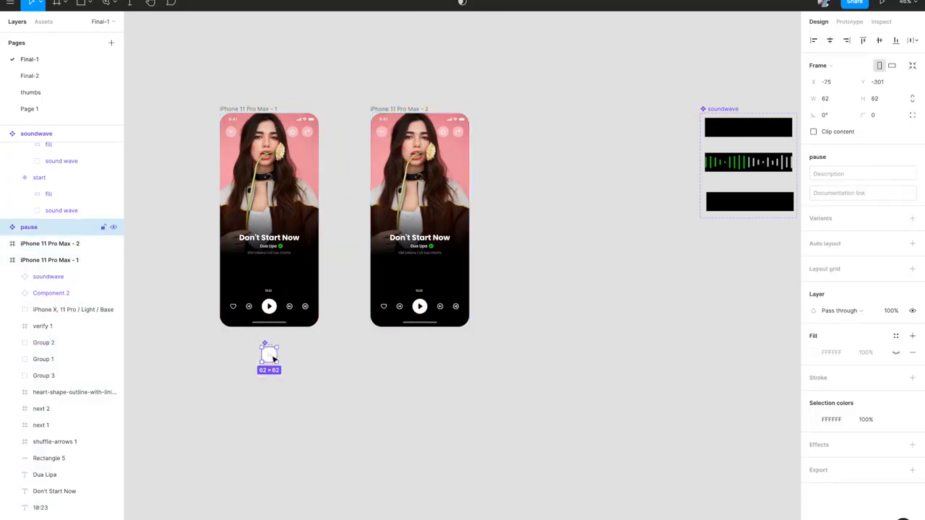
{"action": "scroll", "coordinate": [272, 356], "scroll_direction": "up", "scroll_amount": 3}
{"action": "left_click_drag", "start_coordinate": [270, 356], "coordinate": [509, 266]}
- Set the second phone's play button opacity to 0% so pause shows
{"action": "scroll", "coordinate": [520, 270], "scroll_direction": "up", "scroll_amount": 5}
{"action": "left_click", "coordinate": [60, 183]}
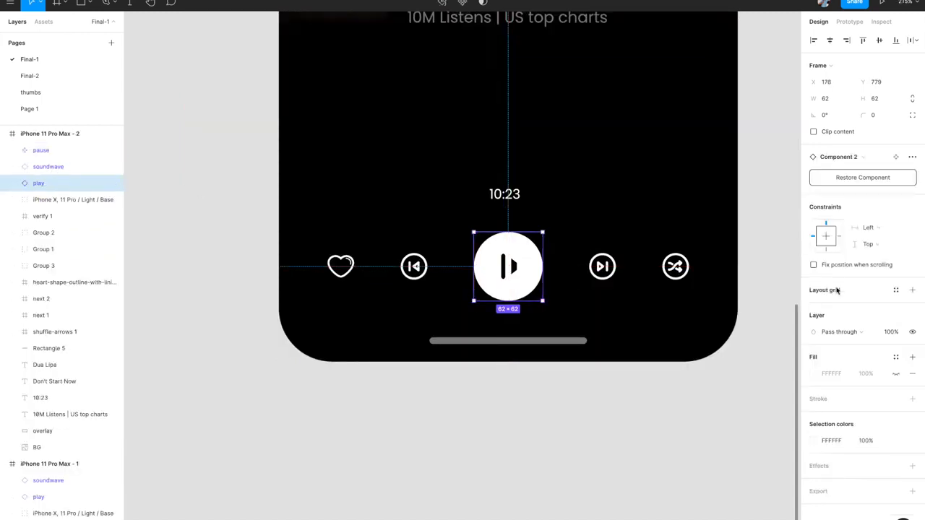
{"action": "left_click", "coordinate": [894, 333]}
{"action": "type", "text": "0"}
{"action": "key", "text": "Return"}
{"action": "scroll", "coordinate": [692, 369], "scroll_direction": "down", "scroll_amount": 5}
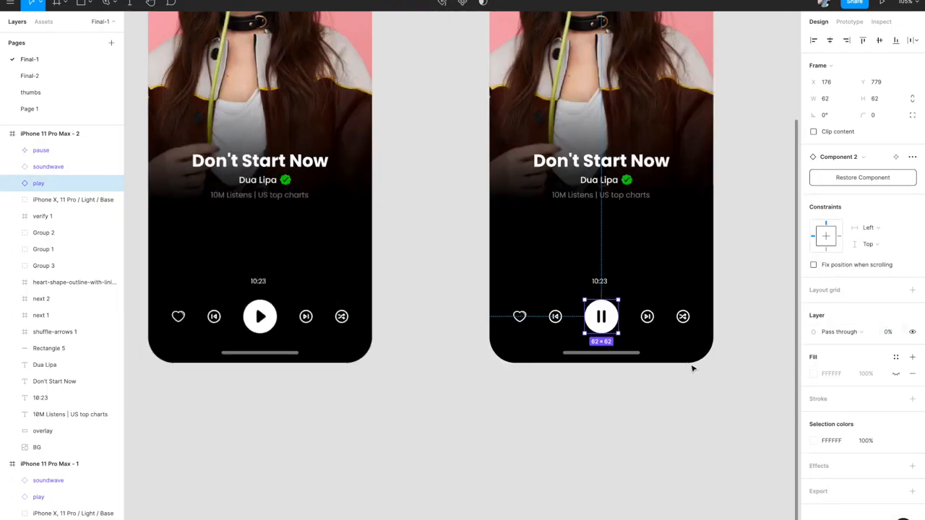
{"action": "left_click", "coordinate": [662, 389]}
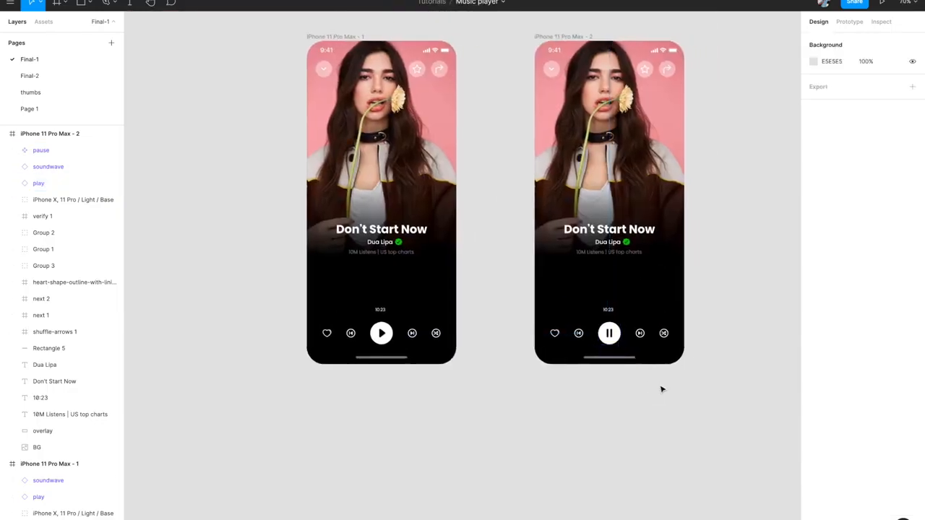
{"action": "scroll", "coordinate": [522, 380], "scroll_direction": "right", "scroll_amount": 3}
- Link play to iPhone 11 Pro Max - 2 and pause back to iPhone 11 Pro Max - 1
{"action": "left_click", "coordinate": [331, 334]}
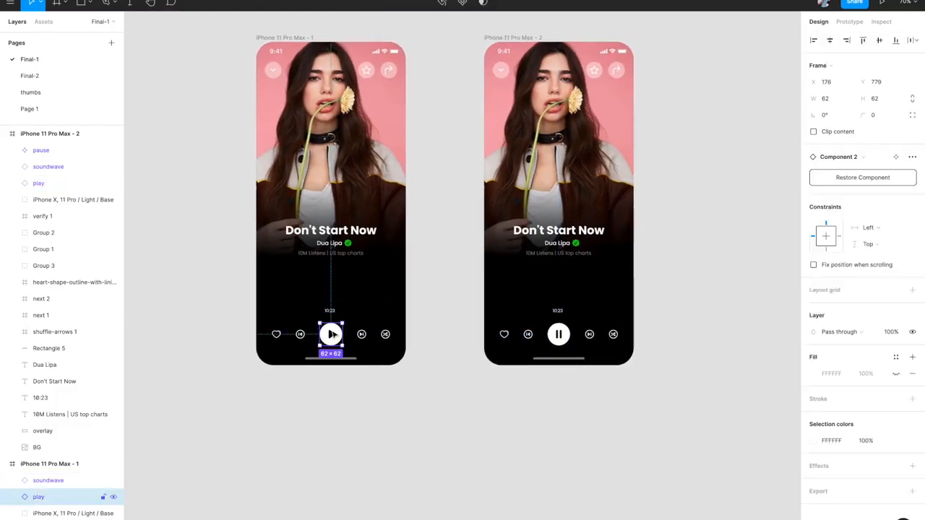
{"action": "left_click", "coordinate": [848, 21]}
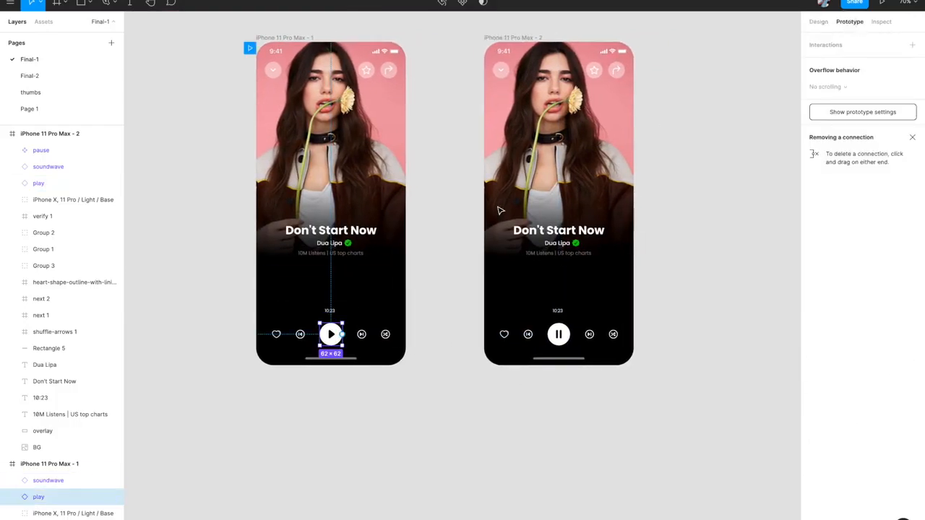
{"action": "left_click_drag", "start_coordinate": [345, 335], "coordinate": [503, 317]}
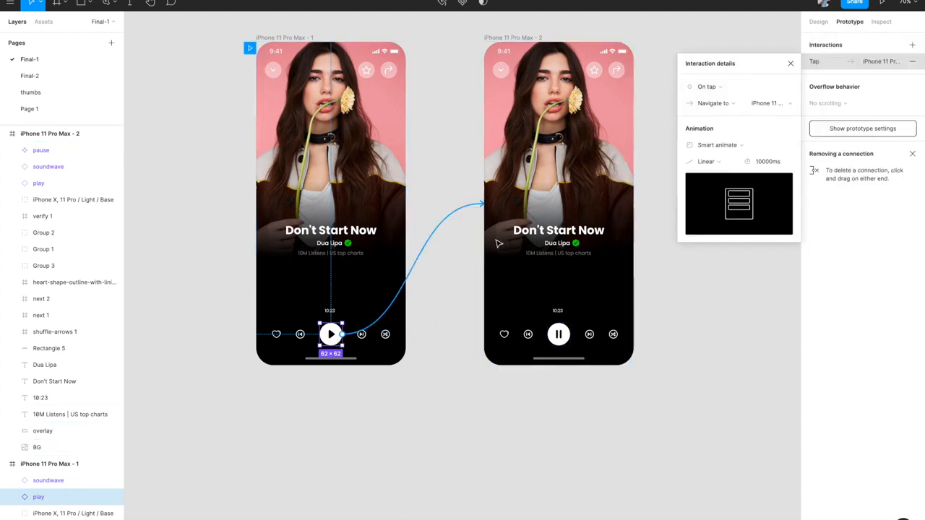
{"action": "left_click", "coordinate": [562, 338]}
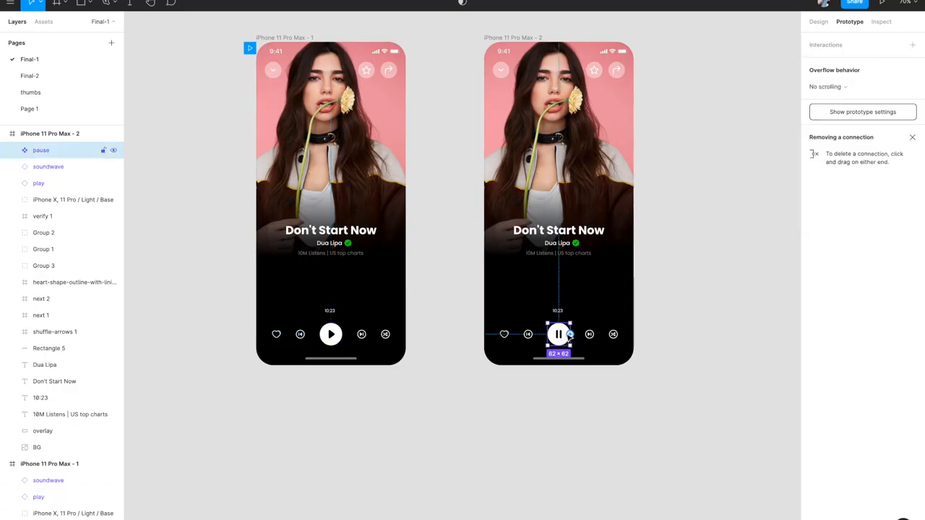
{"action": "left_click_drag", "start_coordinate": [570, 336], "coordinate": [400, 333]}
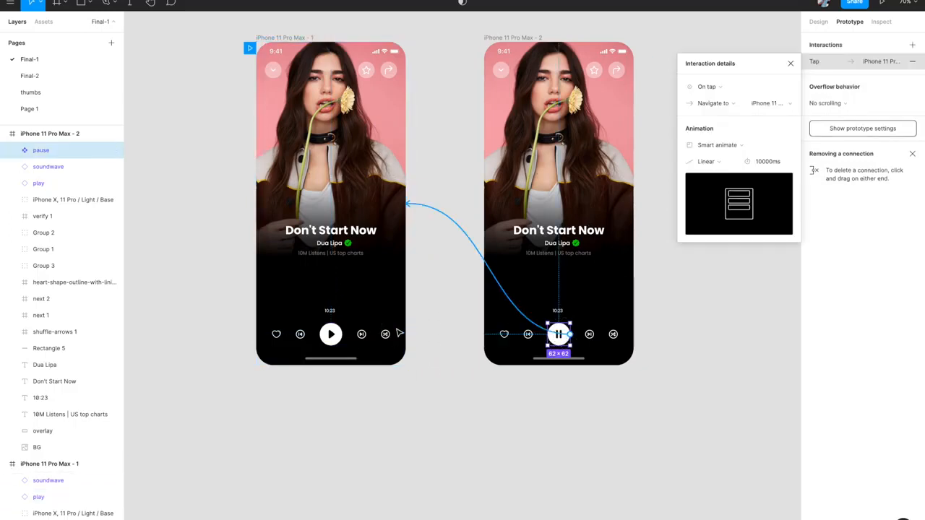
- Give the pause transition a 100ms duration with Ease out
{"action": "left_click", "coordinate": [766, 162]}
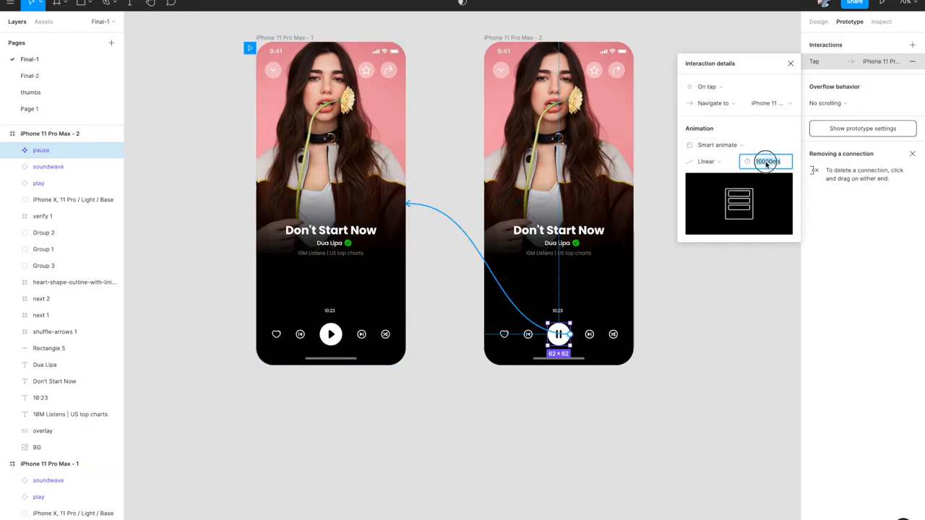
{"action": "type", "text": "1"}
{"action": "left_click", "coordinate": [705, 162]}
{"action": "left_click", "coordinate": [709, 195]}
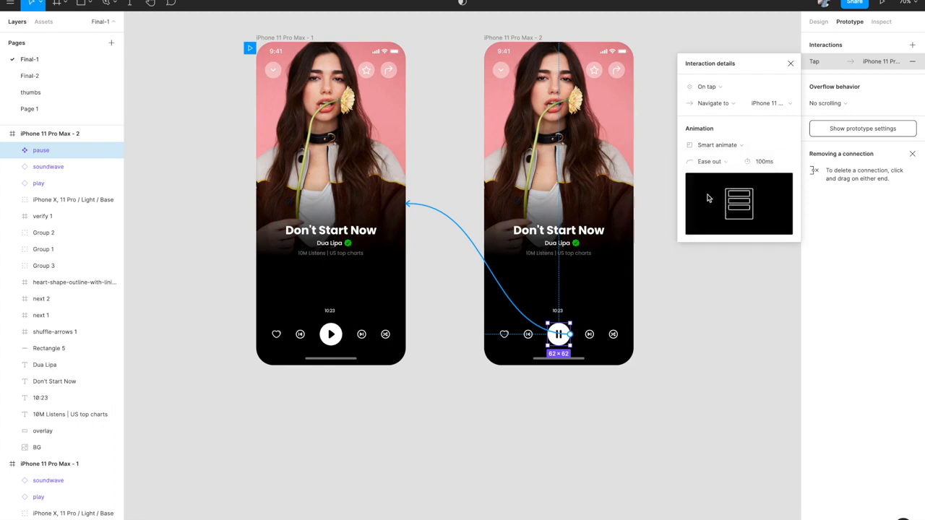
- Give the play transition Ease out and a 100ms duration
{"action": "left_click", "coordinate": [332, 334]}
{"action": "left_click_drag", "start_coordinate": [345, 333], "coordinate": [481, 204]}
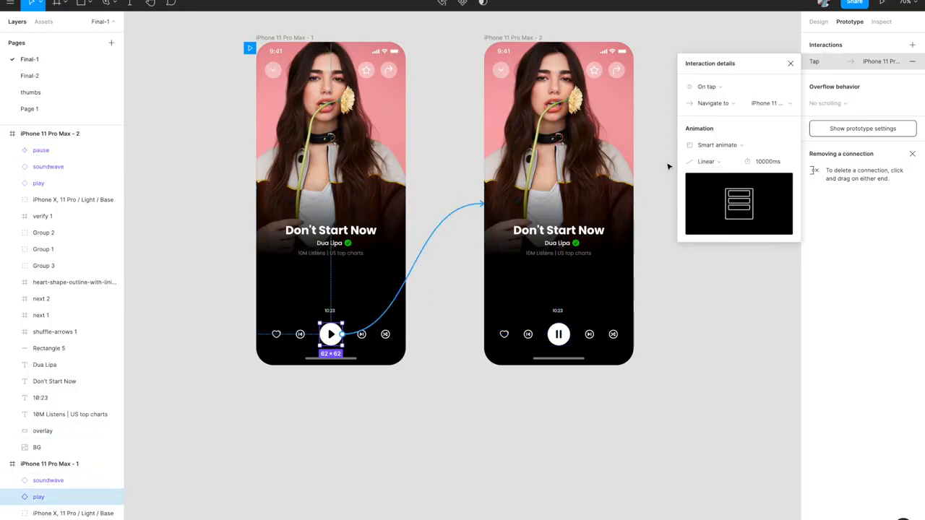
{"action": "left_click", "coordinate": [718, 162]}
{"action": "left_click", "coordinate": [719, 196]}
{"action": "left_click", "coordinate": [760, 164]}
{"action": "key", "text": "BackSpace"}
{"action": "key", "text": "BackSpace"}
{"action": "key", "text": "BackSpace"}
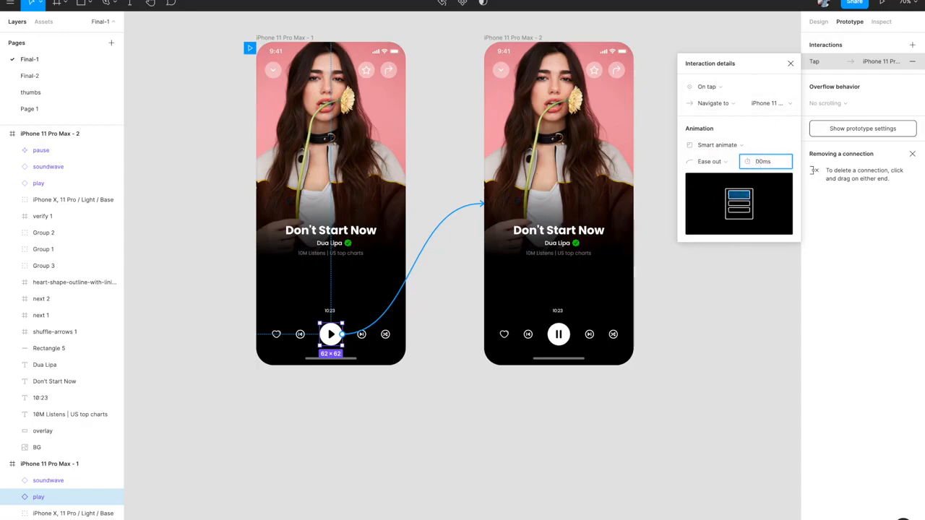
{"action": "key", "text": "Return"}
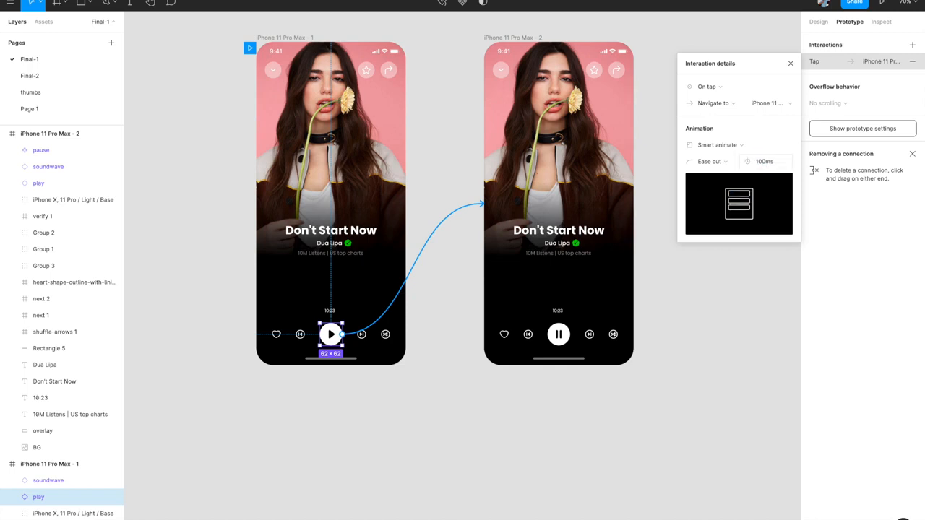
{"action": "left_click", "coordinate": [791, 63]}
{"action": "left_click", "coordinate": [698, 189]}
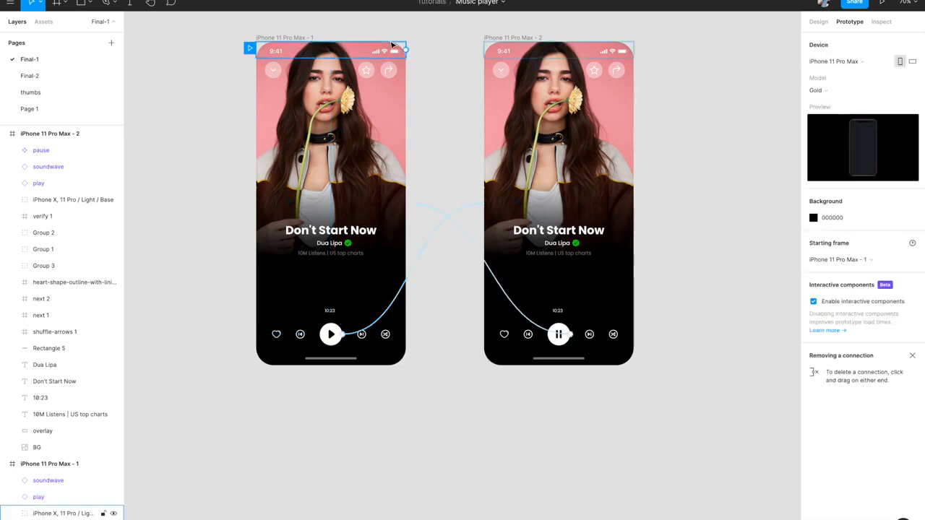
- Present from the first phone frame and toggle play/pause repeatedly, ending with the track playing
{"action": "left_click", "coordinate": [294, 38]}
{"action": "left_click", "coordinate": [881, 3]}
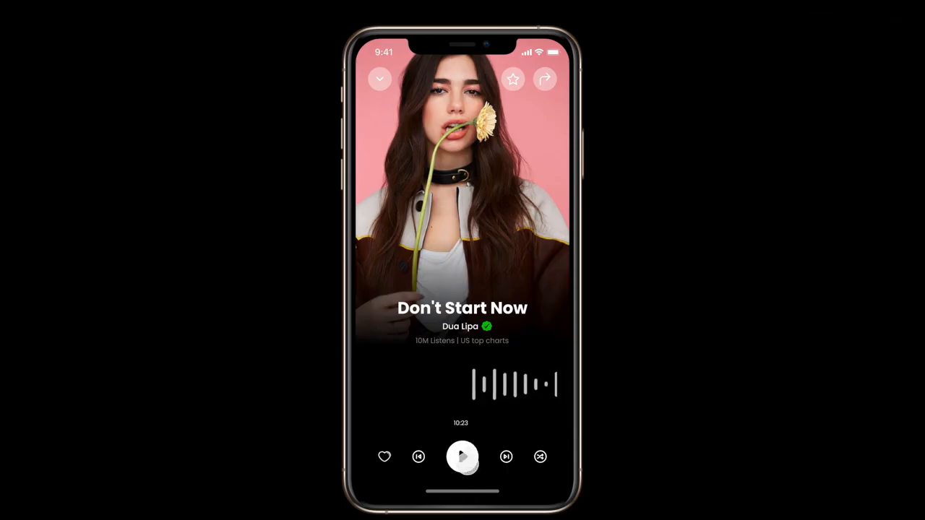
{"action": "left_click", "coordinate": [462, 457]}
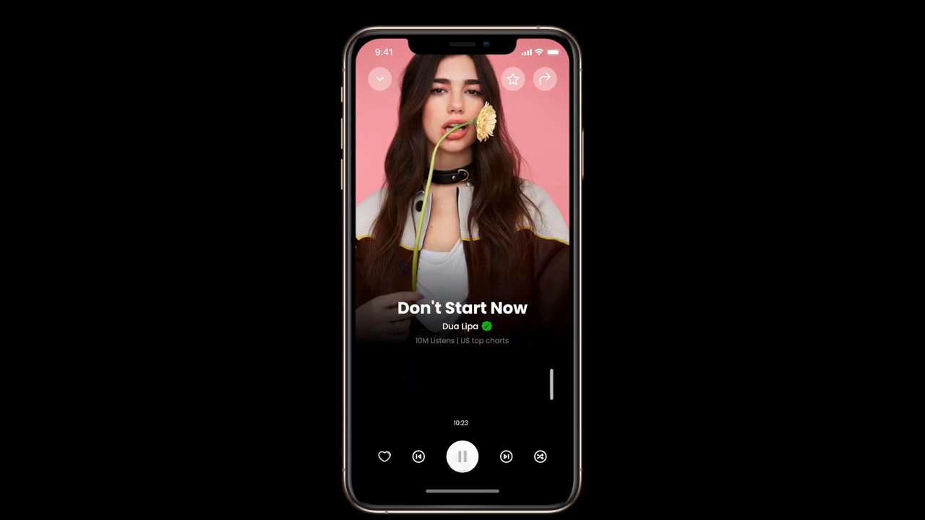
{"action": "left_click", "coordinate": [462, 458]}
{"action": "left_click", "coordinate": [463, 459]}
{"action": "left_click", "coordinate": [462, 458]}
{"action": "left_click", "coordinate": [462, 456]}
{"action": "left_click", "coordinate": [463, 459]}
{"action": "left_click", "coordinate": [463, 459]}
{"action": "left_click", "coordinate": [474, 459]}
{"action": "left_click", "coordinate": [471, 457]}
{"action": "left_click", "coordinate": [469, 456]}
{"action": "left_click", "coordinate": [470, 456]}
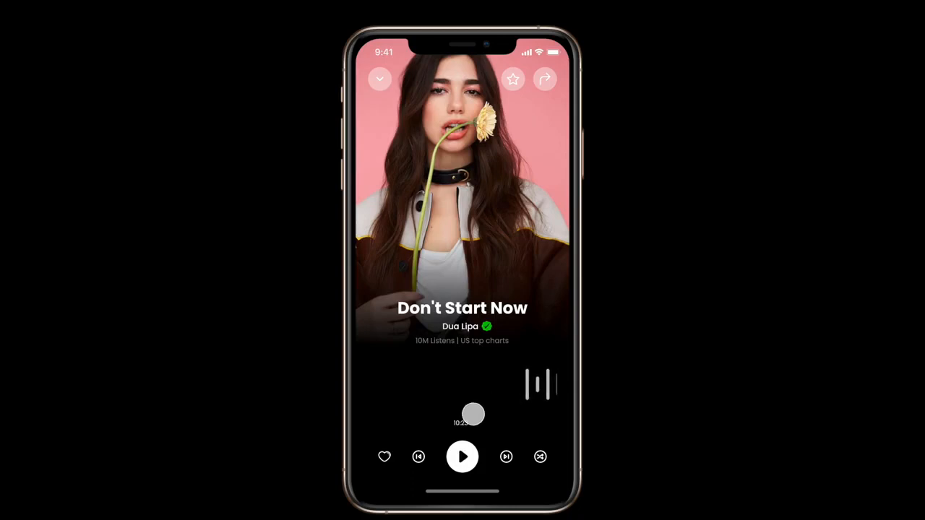
{"action": "left_click", "coordinate": [462, 457]}
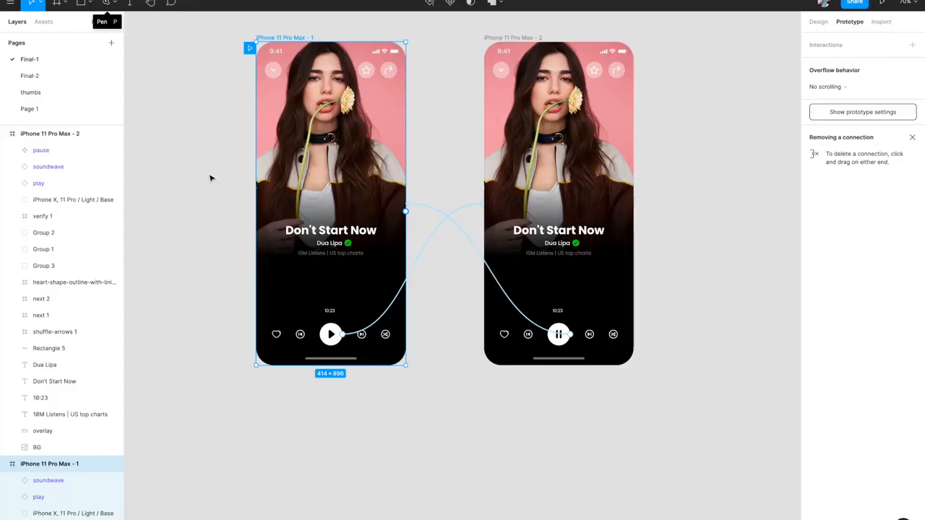
- Zoom out and scroll the canvas to the soundwave component's three variants
{"action": "scroll", "coordinate": [299, 287], "scroll_direction": "up", "scroll_amount": 5}
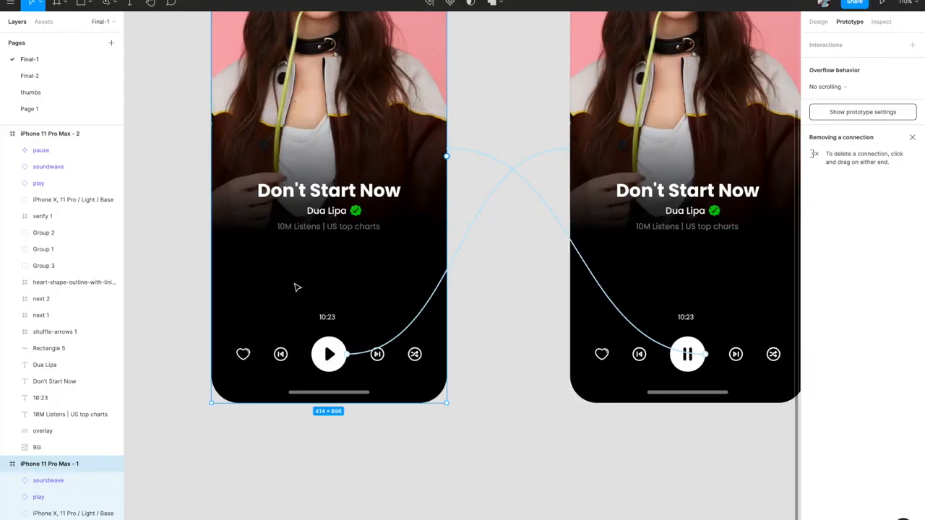
{"action": "scroll", "coordinate": [365, 358], "scroll_direction": "right", "scroll_amount": 2}
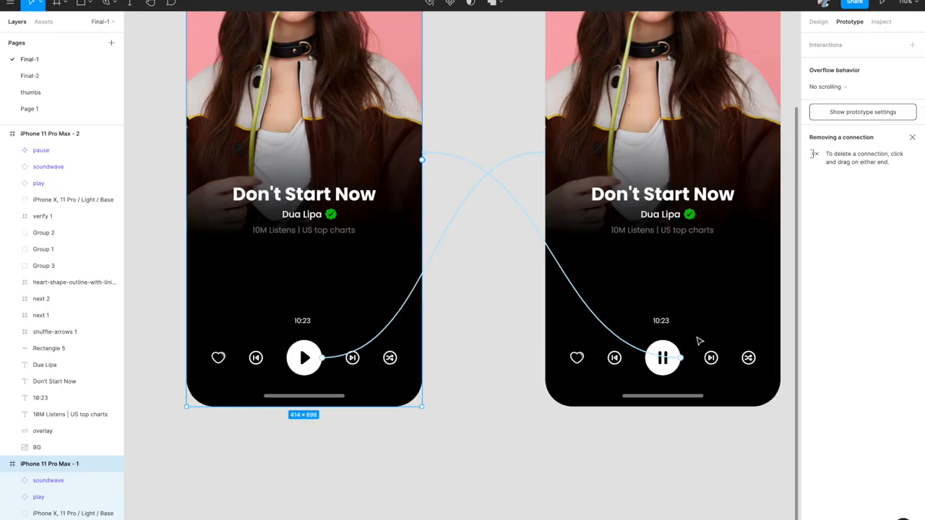
{"action": "scroll", "coordinate": [702, 338], "scroll_direction": "right", "scroll_amount": 3}
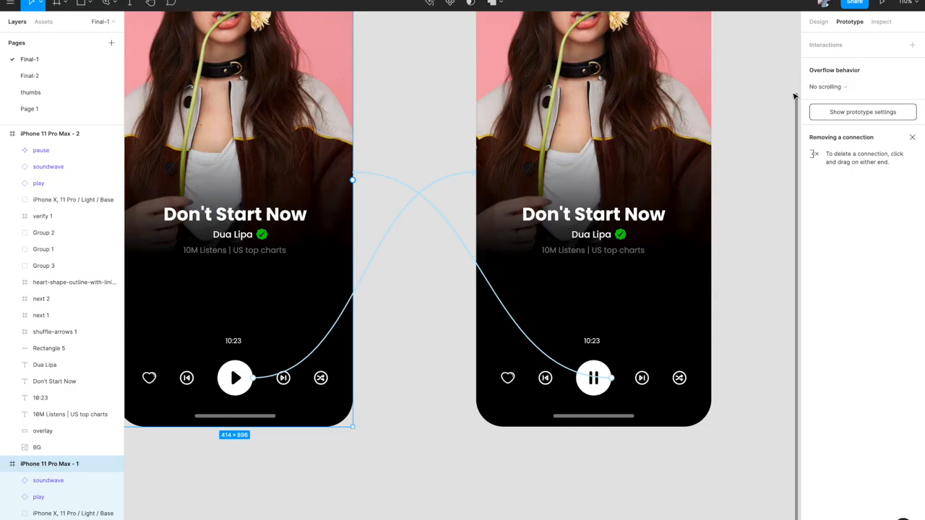
{"action": "key", "text": "ctrl+minus"}
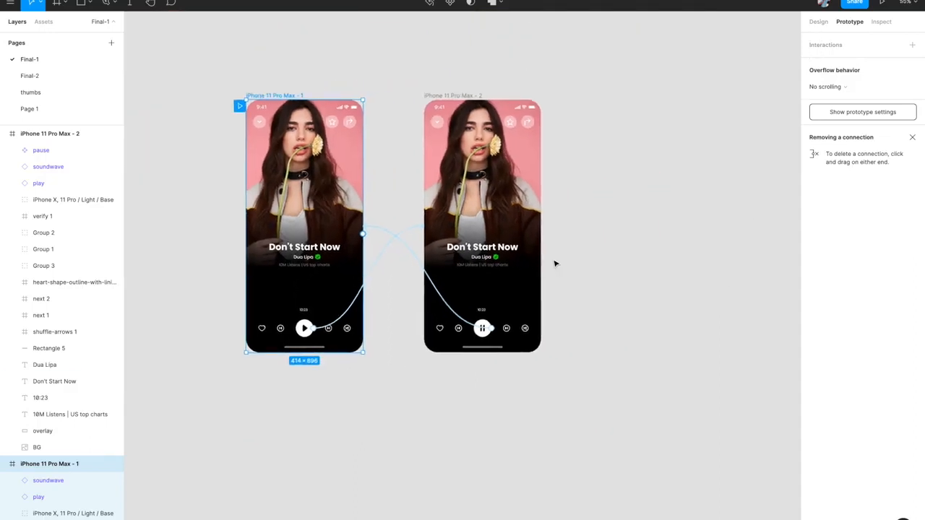
{"action": "scroll", "coordinate": [555, 264], "scroll_direction": "down", "scroll_amount": 2}
{"action": "scroll", "coordinate": [555, 264], "scroll_direction": "right", "scroll_amount": 3}
{"action": "scroll", "coordinate": [555, 264], "scroll_direction": "up", "scroll_amount": 3}
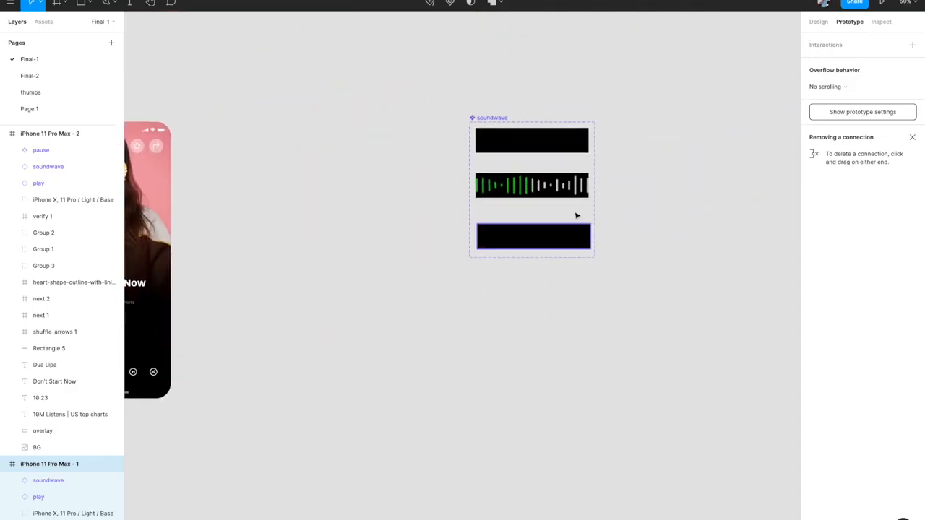
{"action": "scroll", "coordinate": [504, 191], "scroll_direction": "up", "scroll_amount": 3}
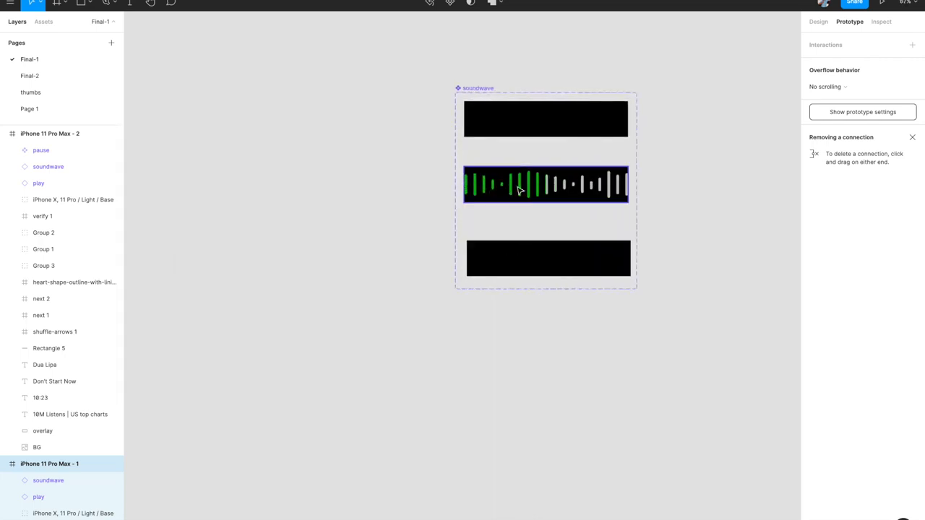
- Duplicate the end variant, rename the copy 'freeze', and nudge it down
{"action": "left_click", "coordinate": [492, 259]}
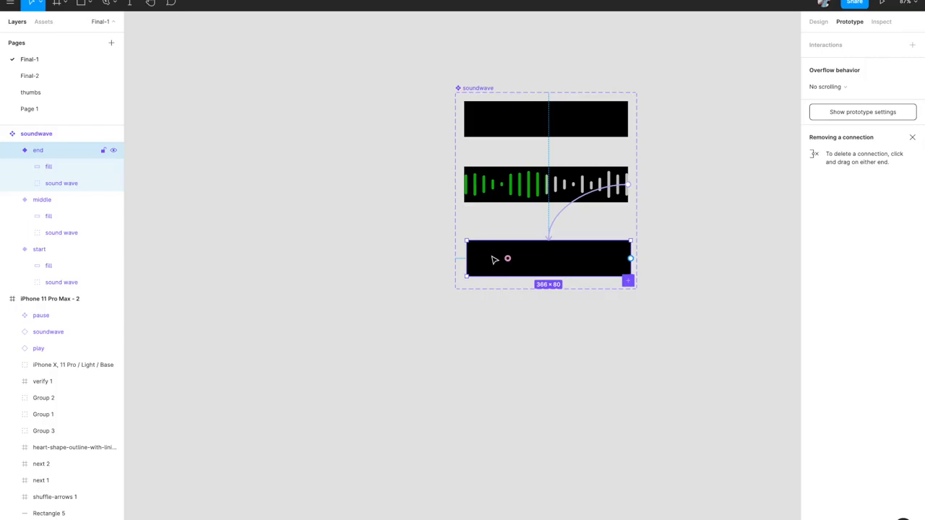
{"action": "key", "text": "ctrl+d"}
{"action": "left_click", "coordinate": [49, 152]}
{"action": "double_click", "coordinate": [48, 151]}
{"action": "type", "text": "fi"}
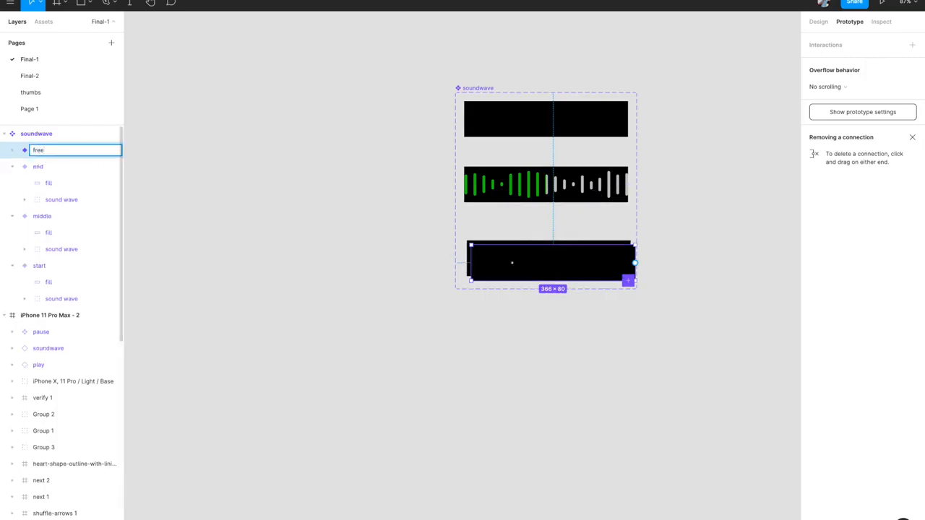
{"action": "key", "text": "Return"}
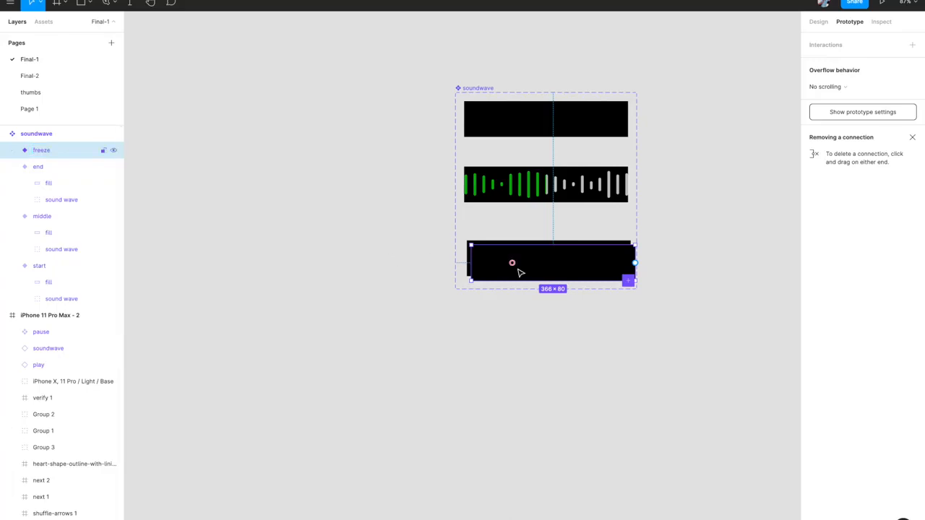
{"action": "key", "text": "shift+Down"}
{"action": "key", "text": "shift+Down"}
{"action": "key", "text": "shift+Down"}
{"action": "key", "text": "shift+Down"}
{"action": "key", "text": "shift+Down"}
{"action": "key", "text": "shift+Down"}
{"action": "key", "text": "shift+Down"}
{"action": "key", "text": "shift+Down"}
{"action": "key", "text": "shift+Down"}
{"action": "key", "text": "shift+Down"}
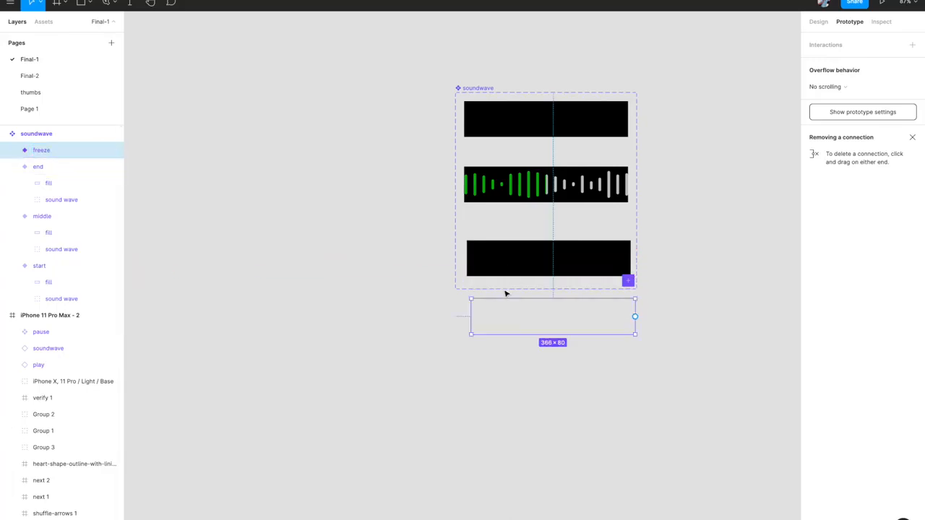
- Enlarge the soundwave component set to enclose freeze and align freeze with the variants above
{"action": "left_click", "coordinate": [460, 89]}
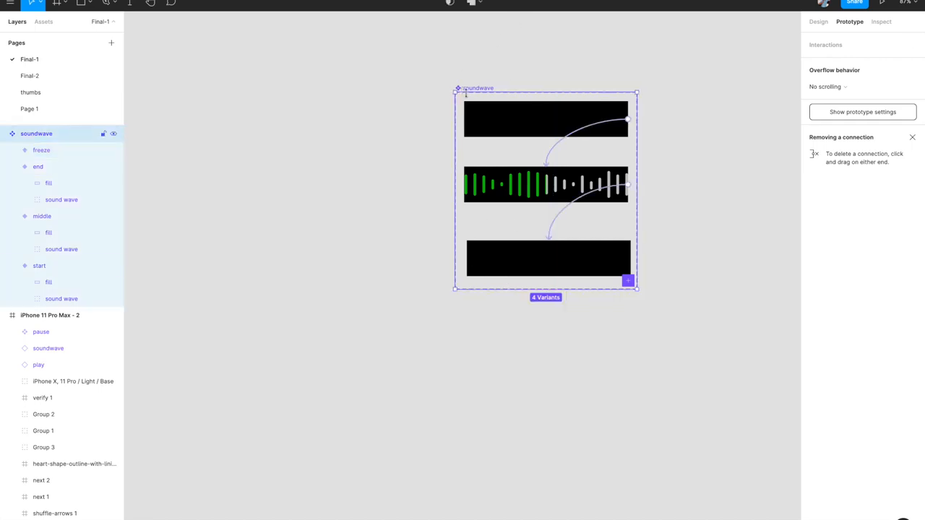
{"action": "left_click_drag", "start_coordinate": [515, 290], "coordinate": [517, 347]}
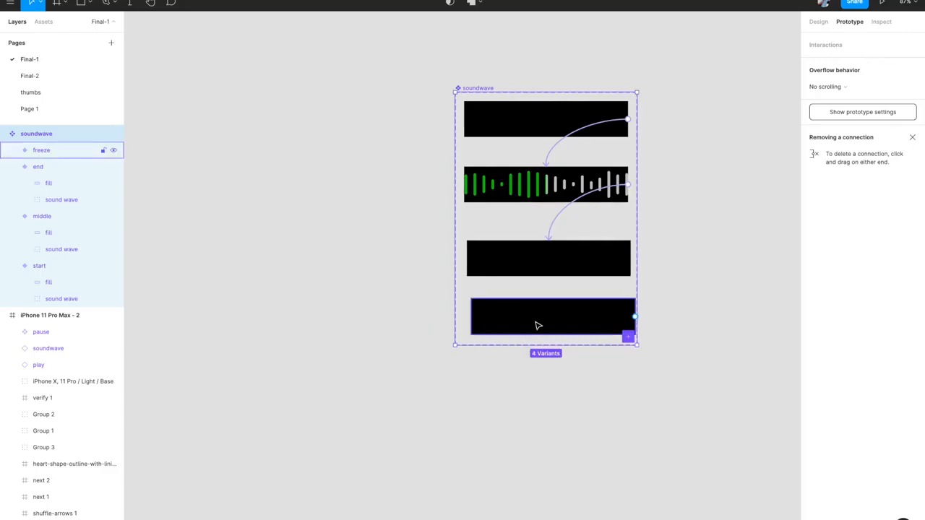
{"action": "left_click_drag", "start_coordinate": [537, 316], "coordinate": [528, 319]}
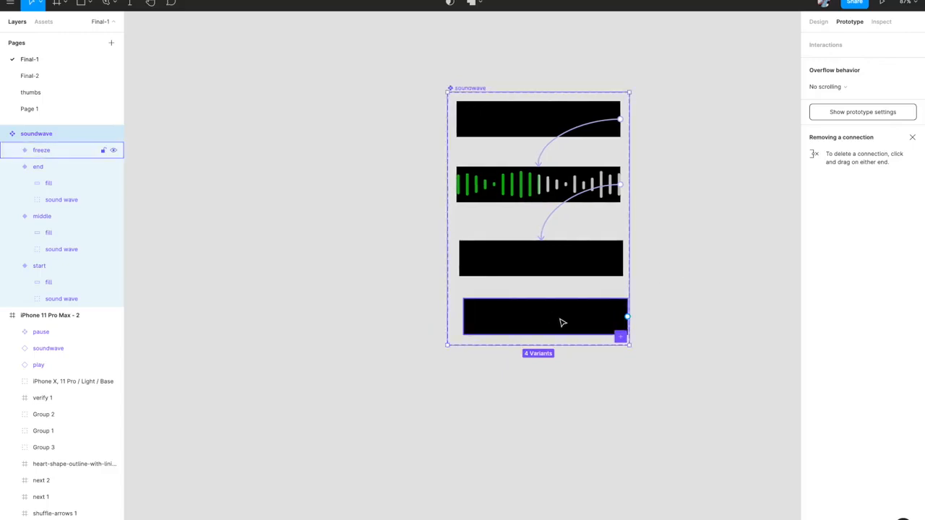
{"action": "left_click", "coordinate": [561, 321]}
{"action": "left_click", "coordinate": [562, 321]}
{"action": "left_click_drag", "start_coordinate": [562, 322], "coordinate": [557, 321]}
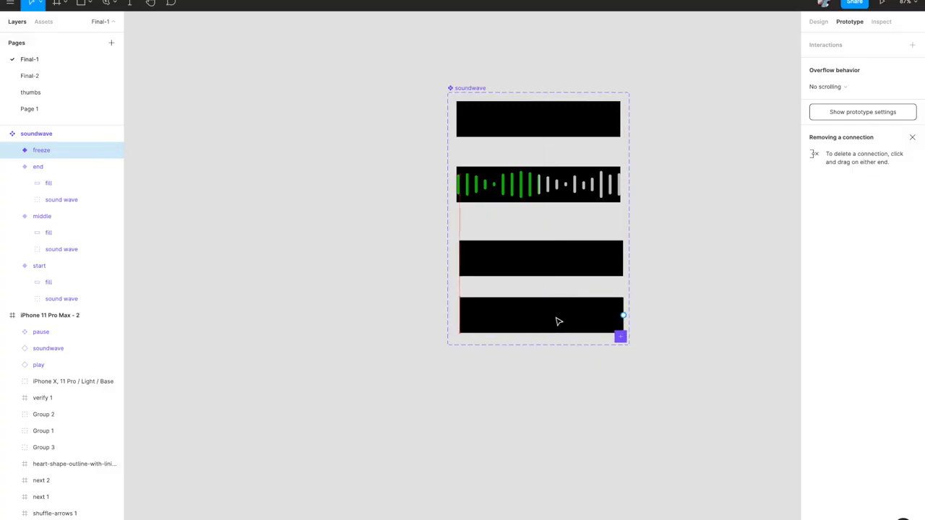
{"action": "left_click", "coordinate": [819, 22]}
{"action": "scroll", "coordinate": [661, 193], "scroll_direction": "up", "scroll_amount": 5}
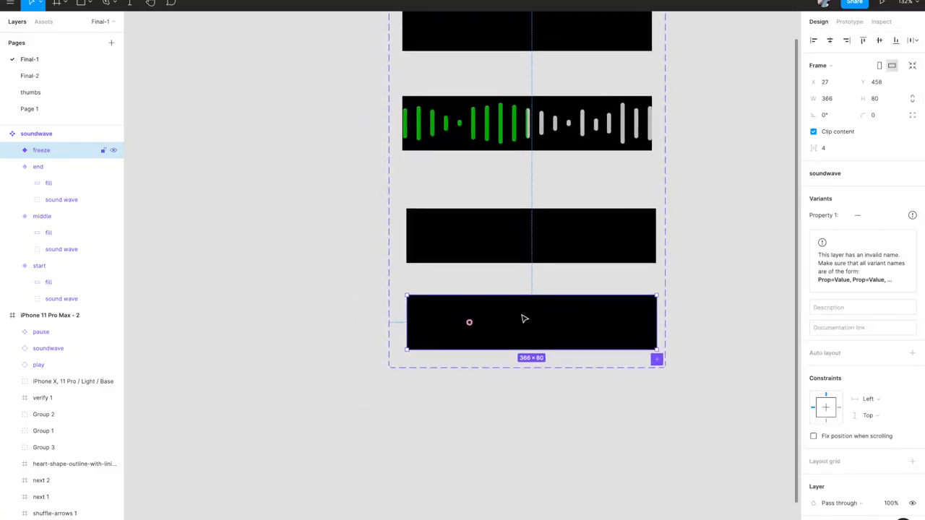
- Delete the fill layer from freeze and centre its sound wave group horizontally
{"action": "left_click", "coordinate": [512, 322]}
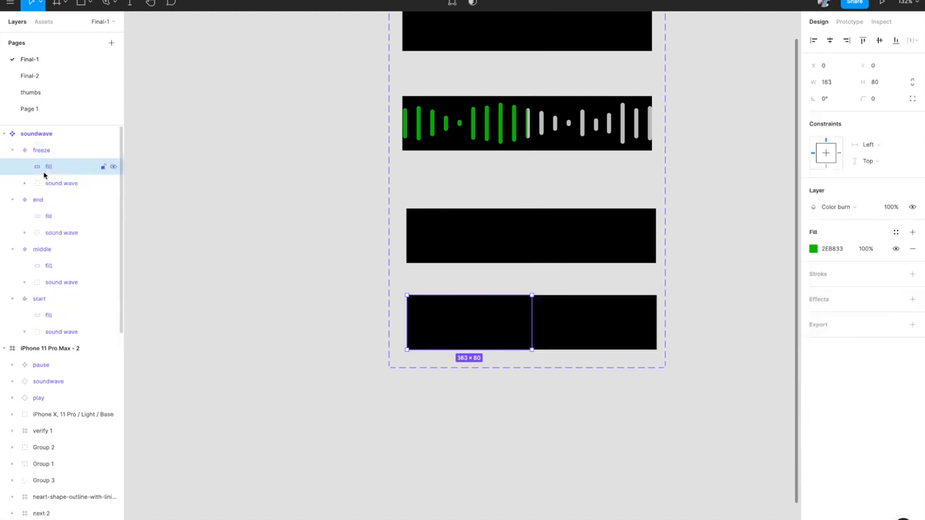
{"action": "key", "text": "Delete"}
{"action": "left_click", "coordinate": [45, 171]}
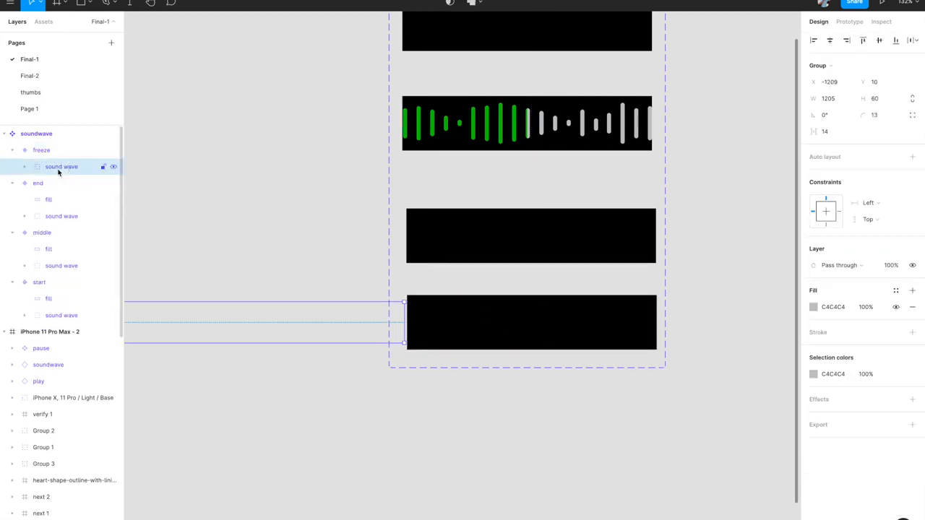
{"action": "scroll", "coordinate": [415, 277], "scroll_direction": "down", "scroll_amount": 5}
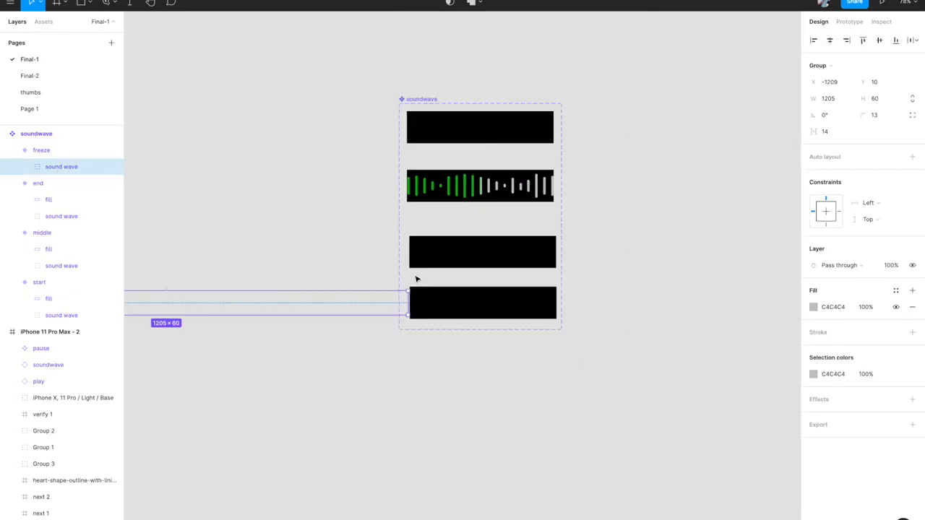
{"action": "left_click", "coordinate": [830, 40]}
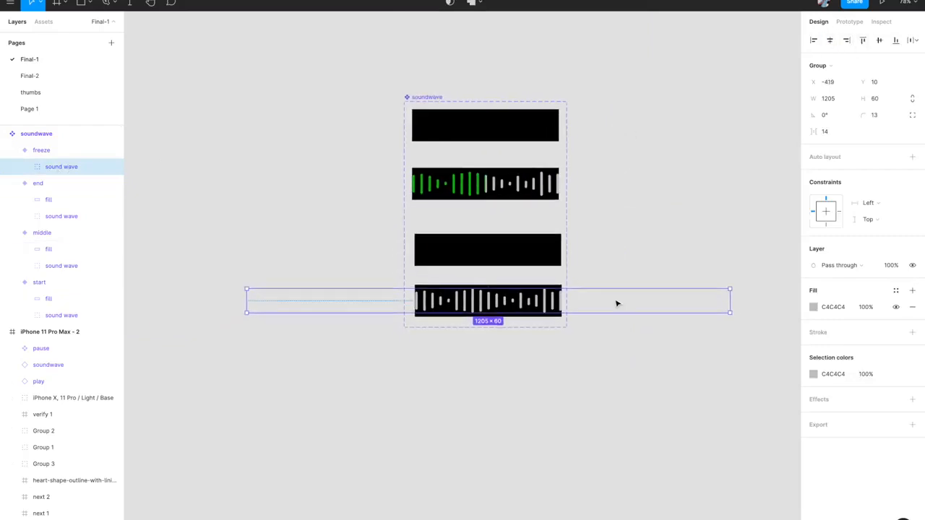
{"action": "scroll", "coordinate": [617, 304], "scroll_direction": "up", "scroll_amount": 3}
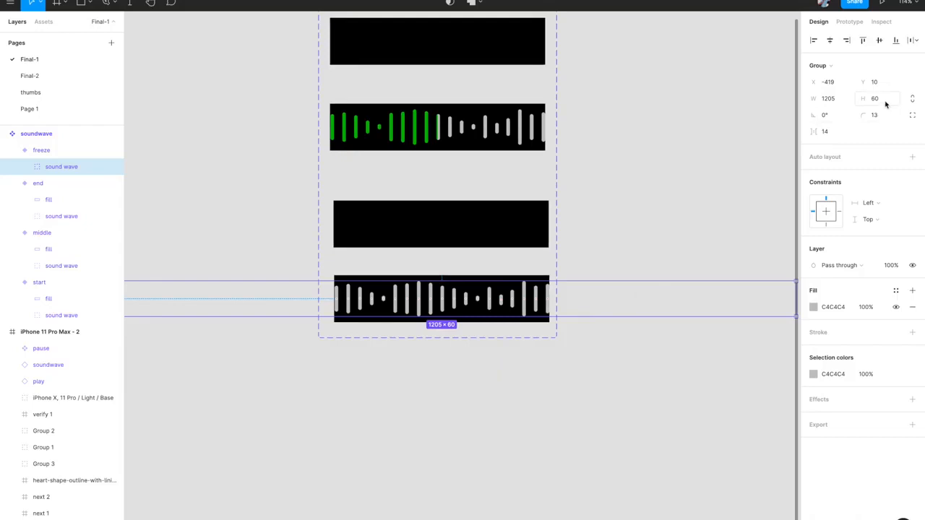
- Set the height of bars Rectangle 43 through Rectangle 8 to 6 px
{"action": "left_click", "coordinate": [27, 168]}
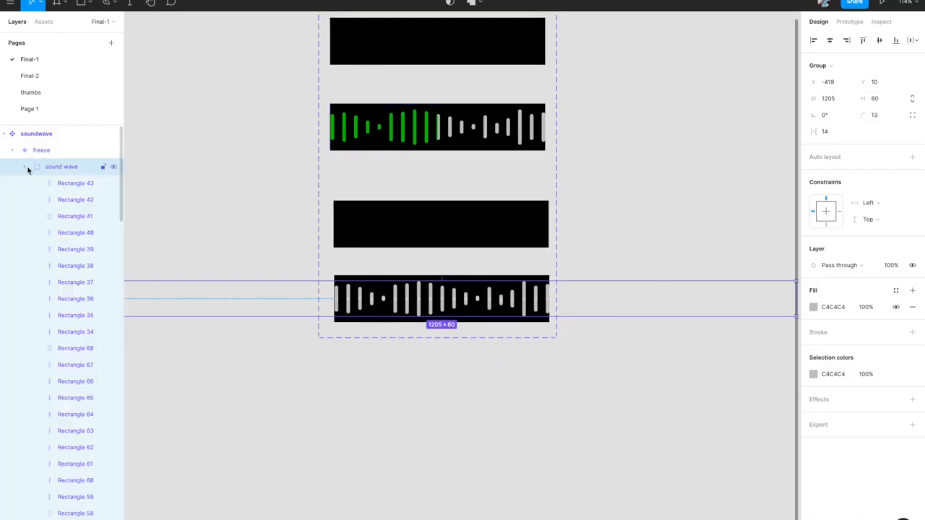
{"action": "left_click", "coordinate": [54, 183]}
{"action": "scroll", "coordinate": [56, 229], "scroll_direction": "down", "scroll_amount": 6}
{"action": "scroll", "coordinate": [57, 229], "scroll_direction": "down", "scroll_amount": 15}
{"action": "scroll", "coordinate": [56, 229], "scroll_direction": "up", "scroll_amount": 10}
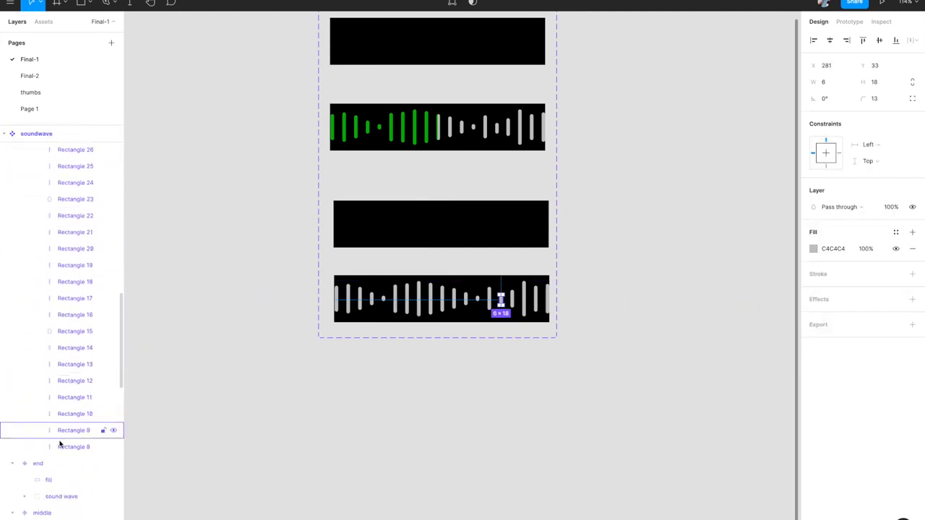
{"action": "left_click", "coordinate": [60, 446], "text": "shift"}
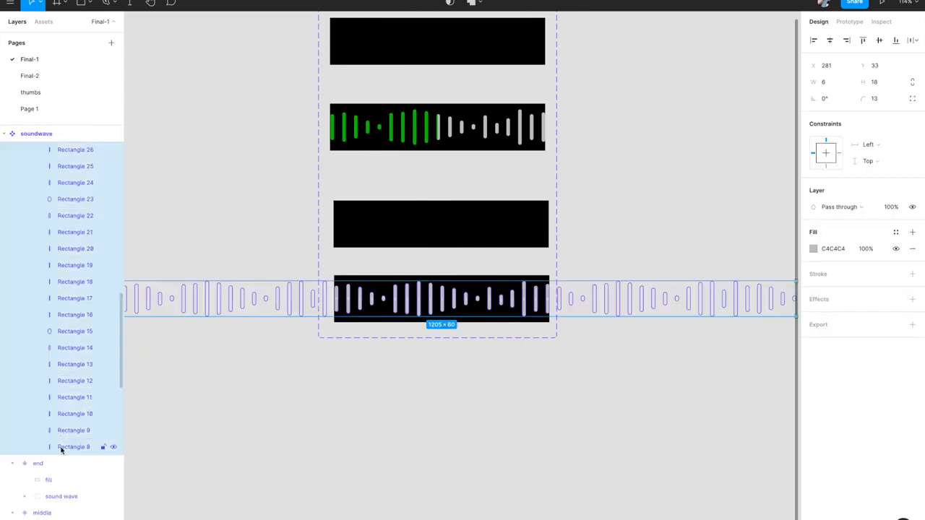
{"action": "left_click", "coordinate": [880, 84]}
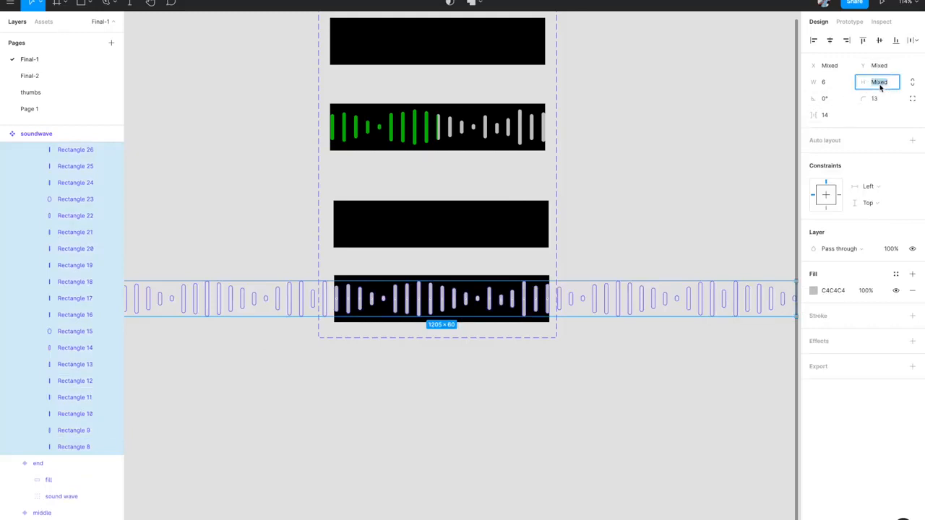
{"action": "type", "text": "6"}
{"action": "key", "text": "Return"}
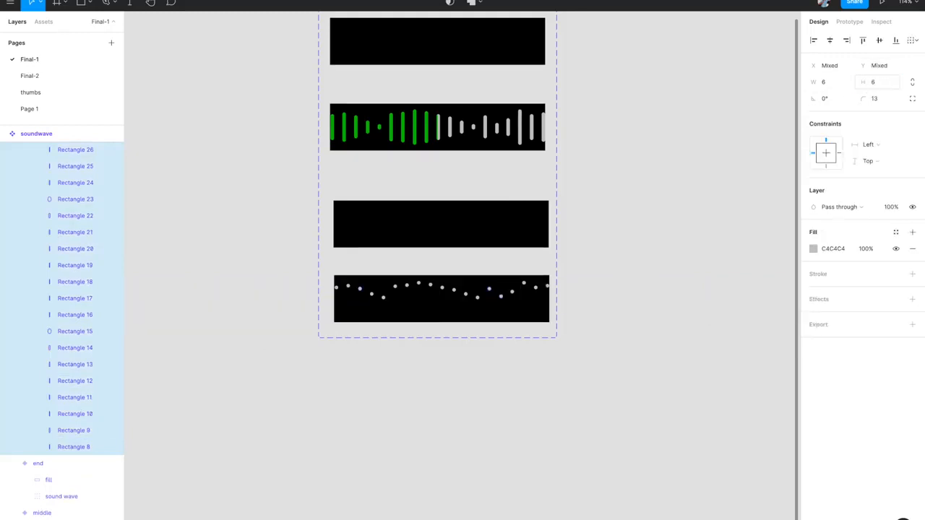
- Line the dots up on one row and centre the sound wave group vertically in freeze
{"action": "left_click", "coordinate": [880, 40]}
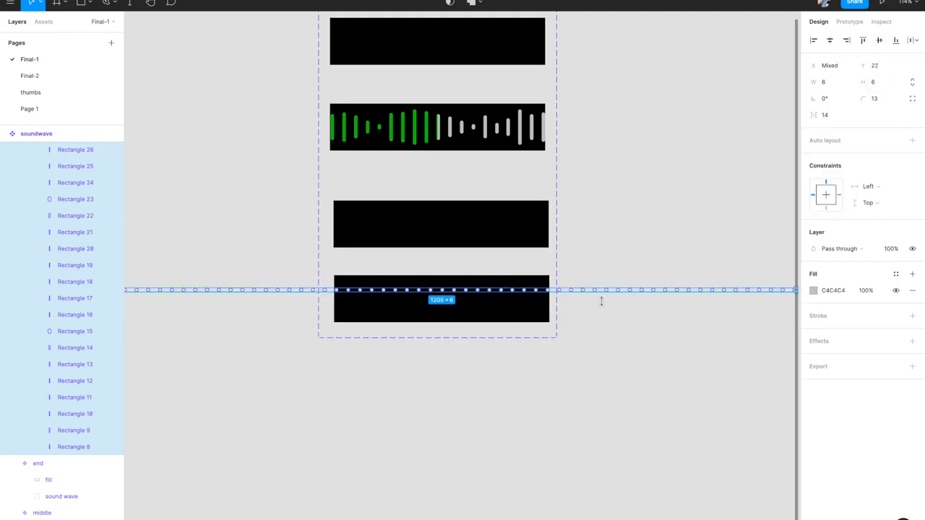
{"action": "left_click", "coordinate": [591, 350]}
{"action": "left_click", "coordinate": [483, 290]}
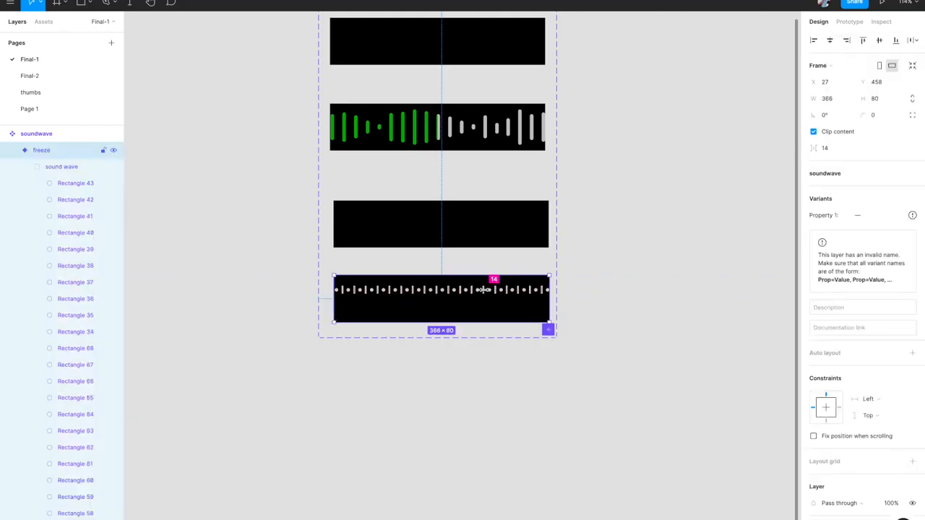
{"action": "left_click", "coordinate": [59, 167]}
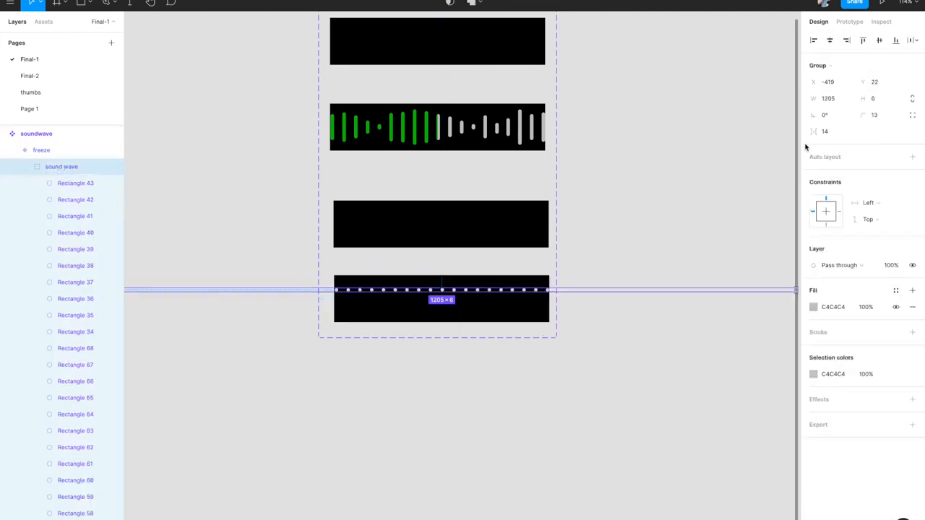
{"action": "left_click", "coordinate": [880, 41]}
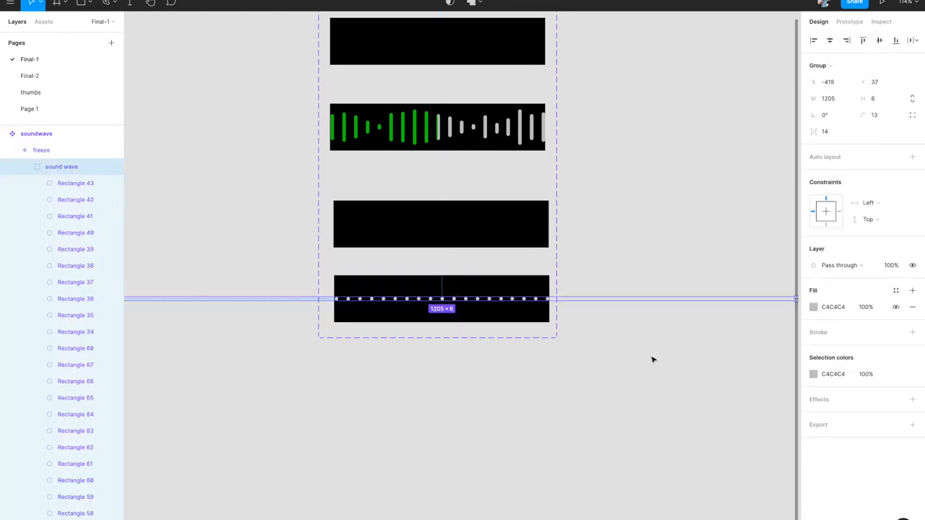
{"action": "left_click", "coordinate": [651, 362]}
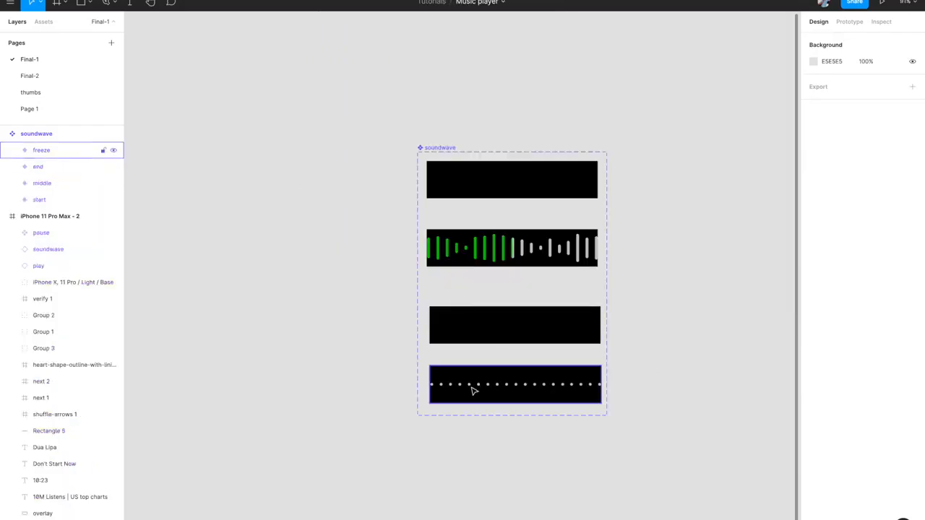
- Switch the soundwave instance on iPhone 11 Pro Max - 2 to the freeze variant
{"action": "left_click", "coordinate": [473, 390]}
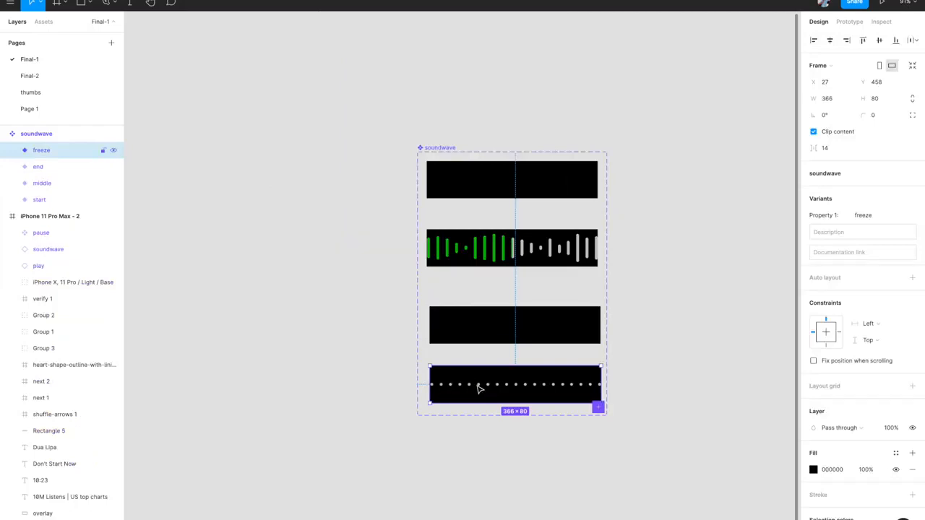
{"action": "scroll", "coordinate": [594, 385], "scroll_direction": "down", "scroll_amount": 5}
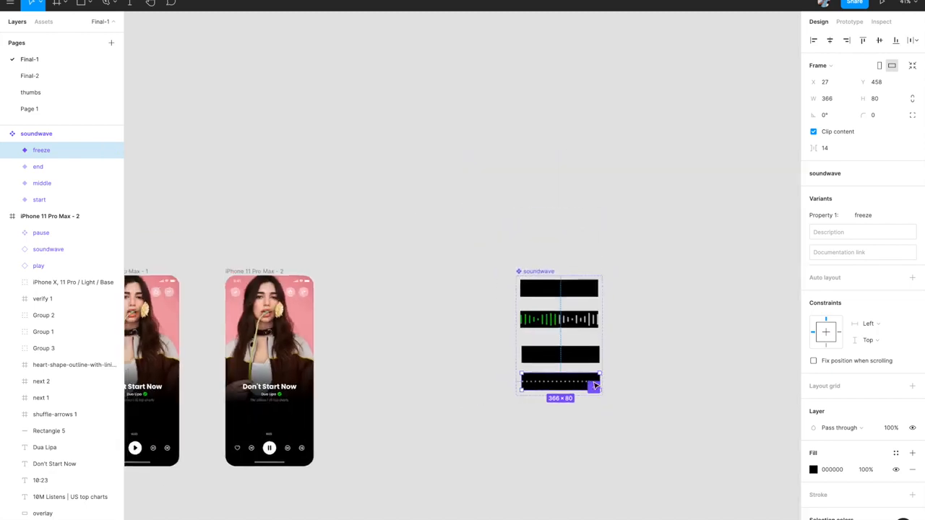
{"action": "scroll", "coordinate": [390, 336], "scroll_direction": "up", "scroll_amount": 3}
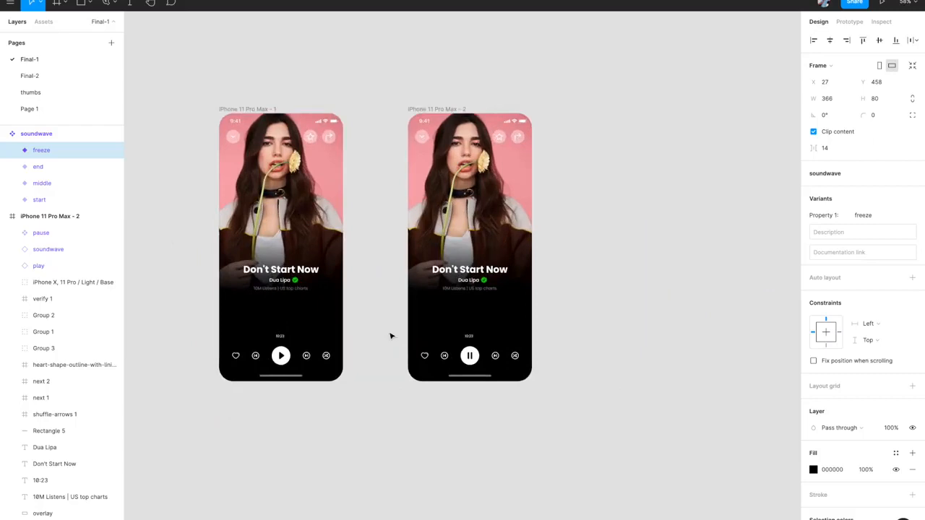
{"action": "scroll", "coordinate": [391, 337], "scroll_direction": "up", "scroll_amount": 3}
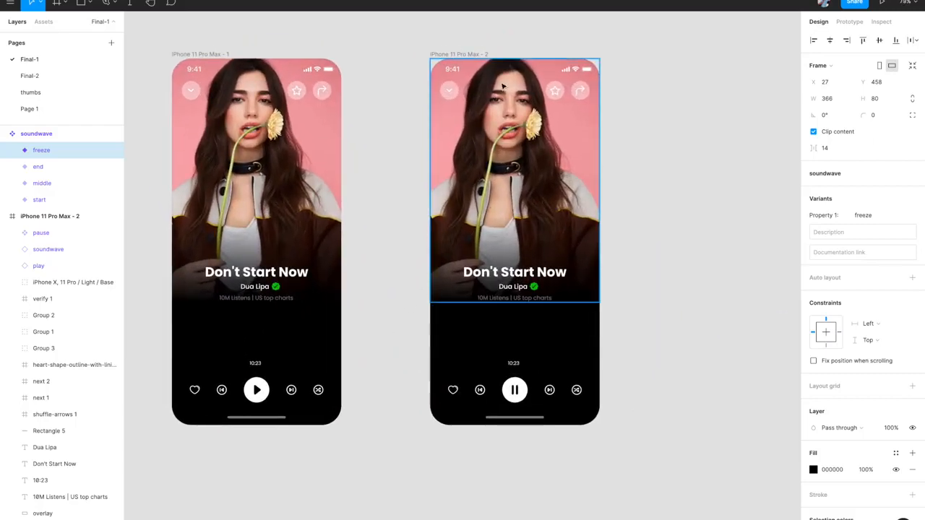
{"action": "left_click", "coordinate": [490, 54]}
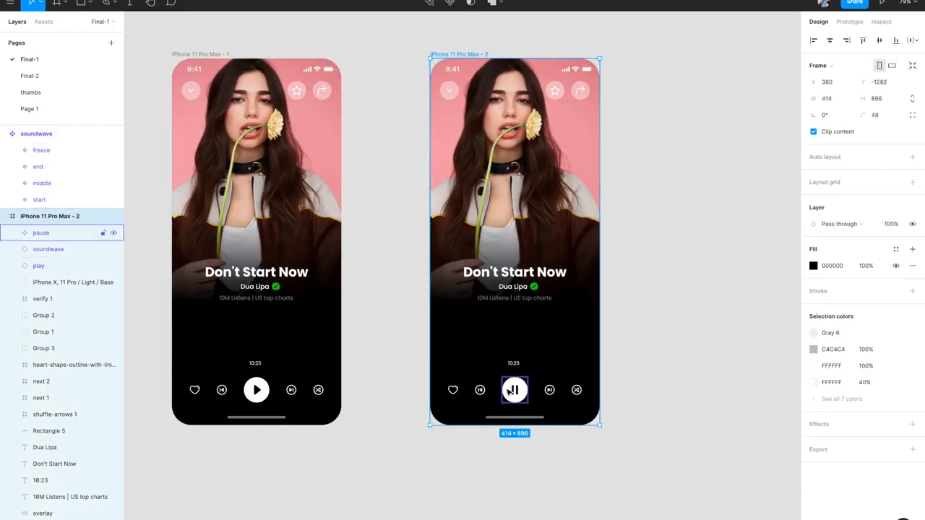
{"action": "scroll", "coordinate": [511, 390], "scroll_direction": "up", "scroll_amount": 5}
{"action": "left_click", "coordinate": [535, 290]}
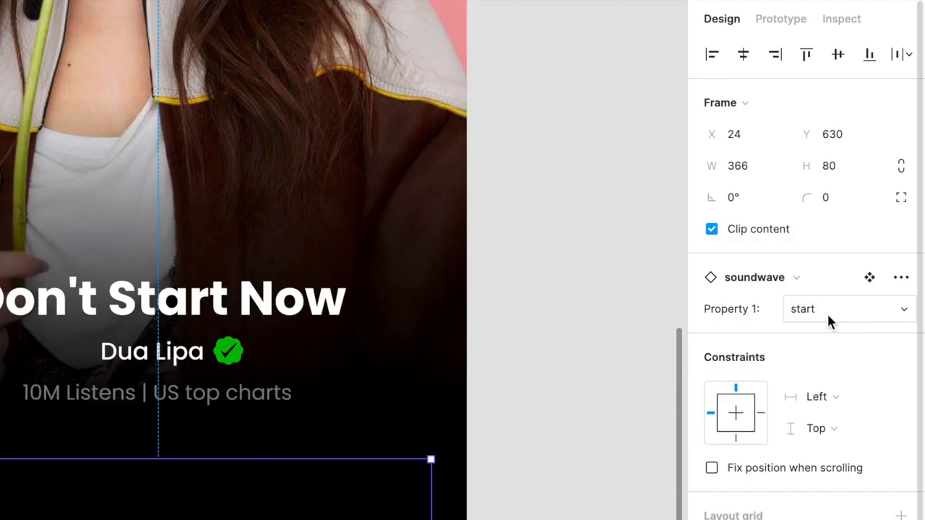
{"action": "left_click", "coordinate": [828, 311]}
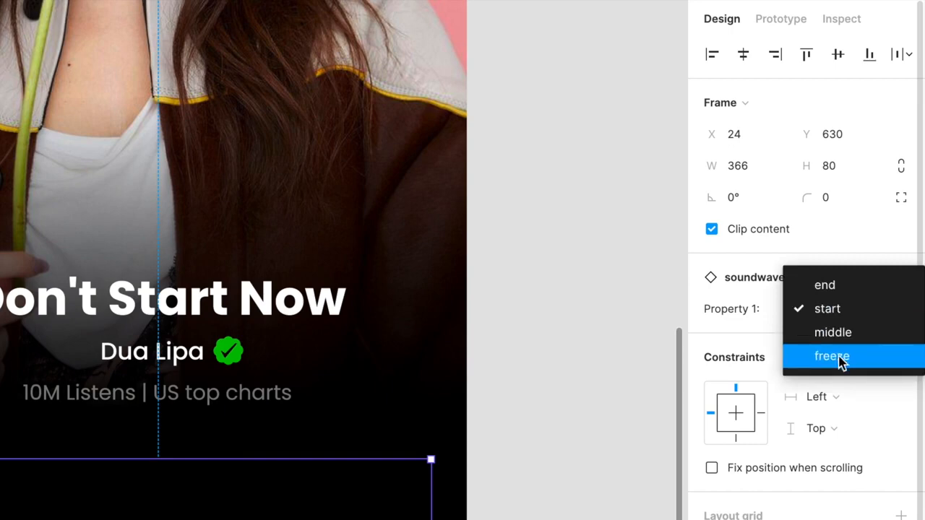
{"action": "left_click", "coordinate": [837, 357]}
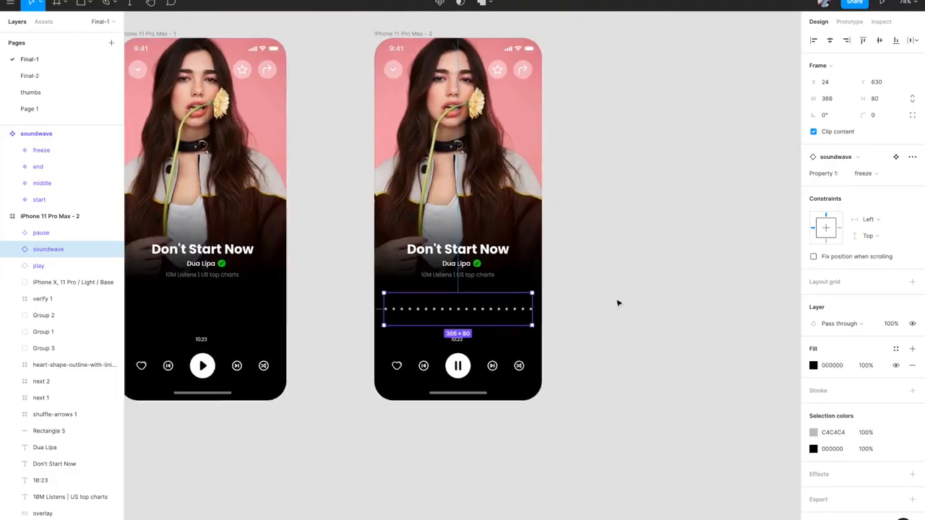
- Select the soundwave component set and view its prototype connections
{"action": "scroll", "coordinate": [618, 304], "scroll_direction": "down", "scroll_amount": 3}
{"action": "scroll", "coordinate": [618, 301], "scroll_direction": "right", "scroll_amount": 3}
{"action": "scroll", "coordinate": [605, 238], "scroll_direction": "up", "scroll_amount": 5}
{"action": "left_click", "coordinate": [500, 119]}
{"action": "left_click", "coordinate": [849, 22]}
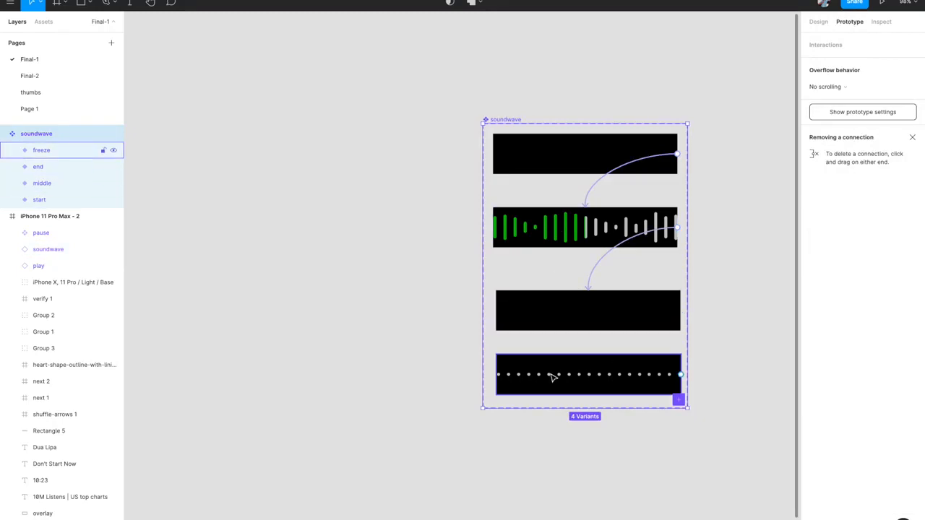
- Select the iPhone 11 Pro Max - 1 frame and present the prototype from it
{"action": "scroll", "coordinate": [551, 377], "scroll_direction": "down", "scroll_amount": 5}
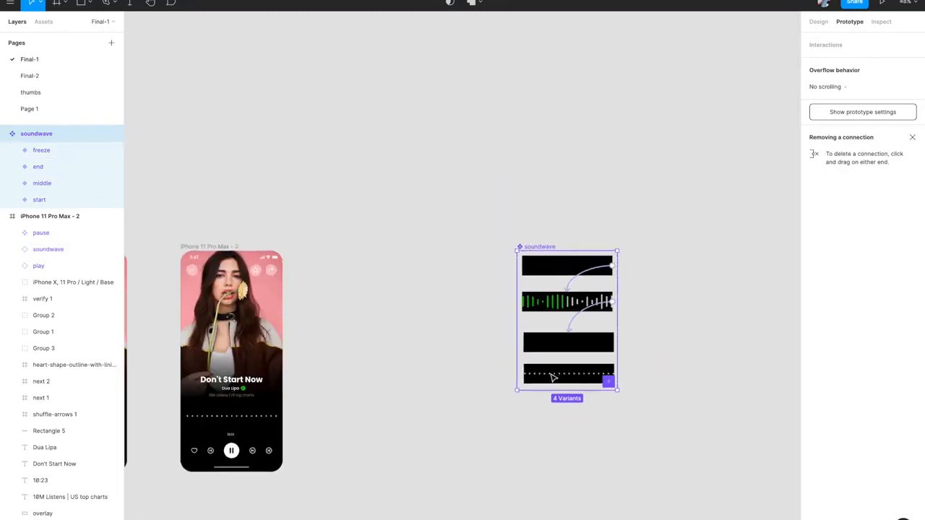
{"action": "left_click", "coordinate": [339, 187]}
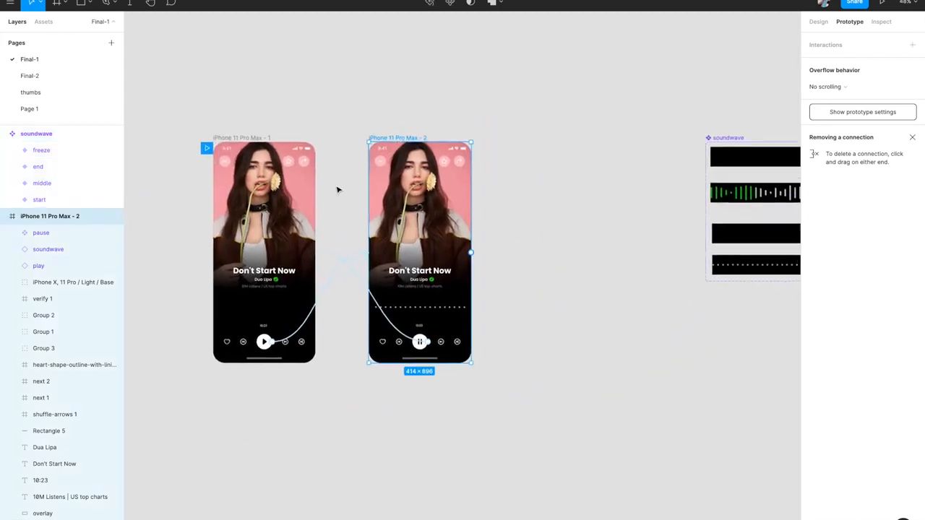
{"action": "scroll", "coordinate": [339, 188], "scroll_direction": "up", "scroll_amount": 5}
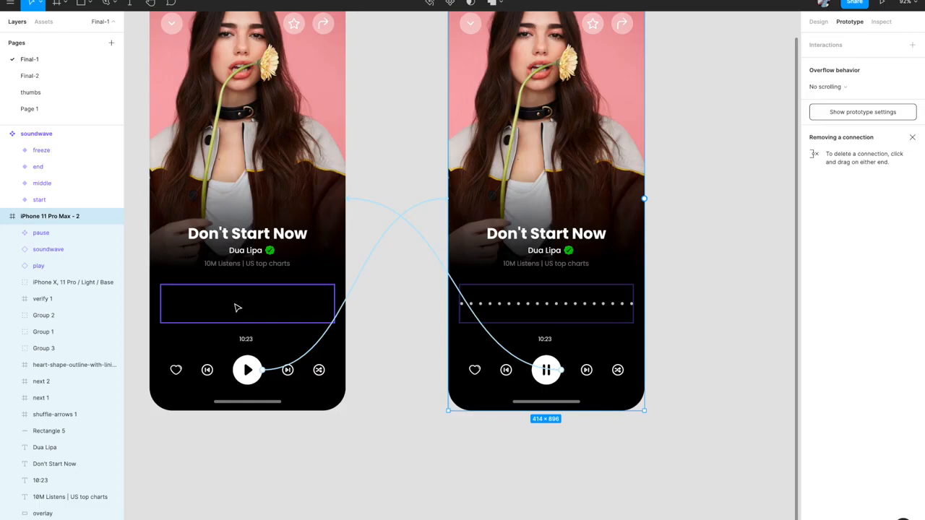
{"action": "scroll", "coordinate": [237, 308], "scroll_direction": "down", "scroll_amount": 2}
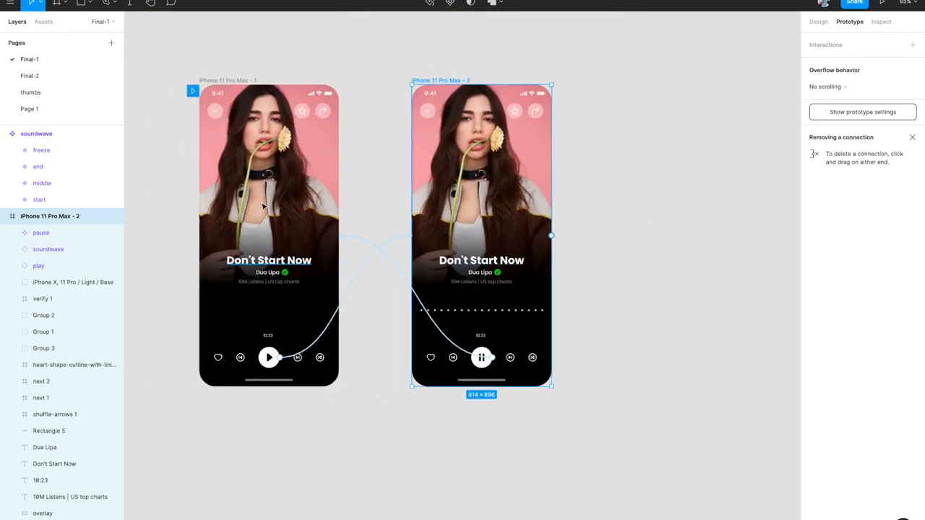
{"action": "left_click", "coordinate": [244, 82]}
{"action": "left_click", "coordinate": [881, 2]}
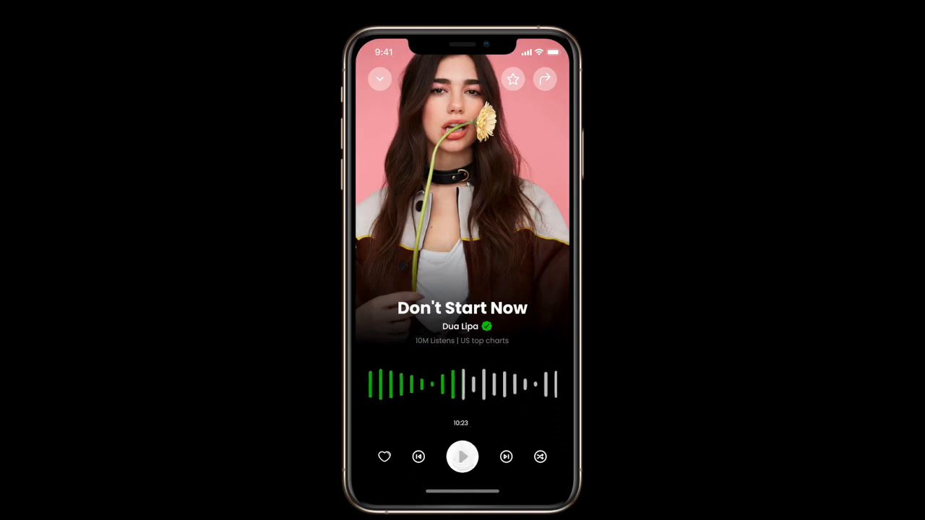
- Play Don't Start Now in the presentation so the soundwave animates
{"action": "left_click", "coordinate": [462, 457]}
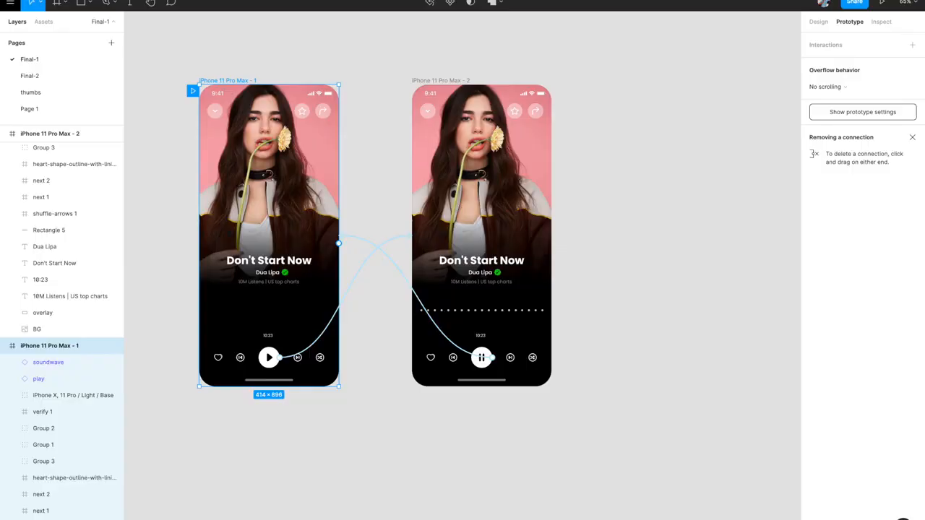
- Scroll around the canvas to inspect the player frames' back and next buttons
{"action": "scroll", "coordinate": [289, 340], "scroll_direction": "left", "scroll_amount": 3}
{"action": "scroll", "coordinate": [289, 340], "scroll_direction": "down", "scroll_amount": 1}
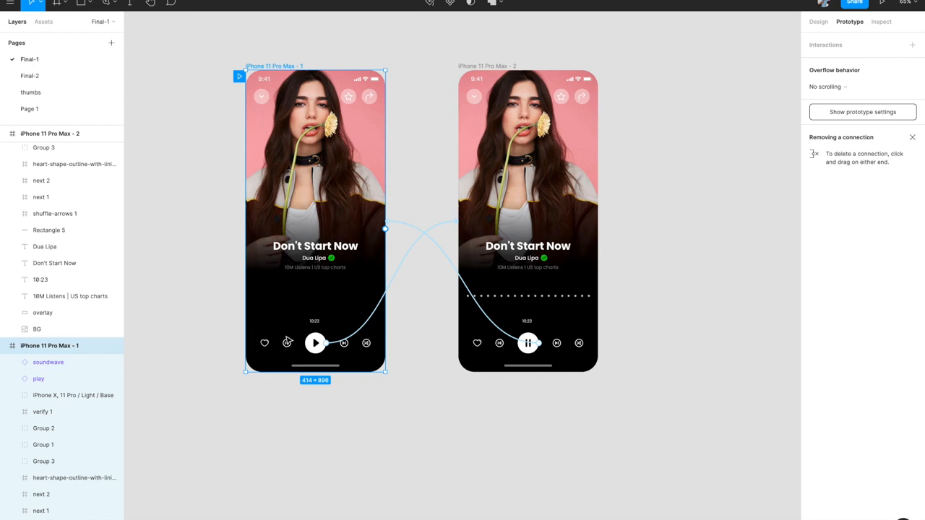
{"action": "scroll", "coordinate": [288, 341], "scroll_direction": "right", "scroll_amount": 2}
{"action": "scroll", "coordinate": [288, 342], "scroll_direction": "up", "scroll_amount": 1}
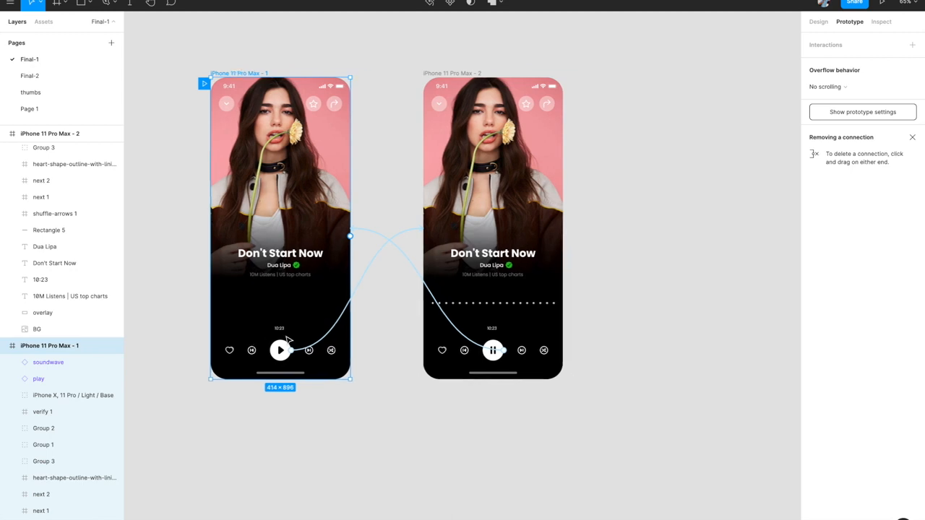
{"action": "scroll", "coordinate": [459, 419], "scroll_direction": "right", "scroll_amount": 2}
{"action": "scroll", "coordinate": [489, 367], "scroll_direction": "up", "scroll_amount": 3}
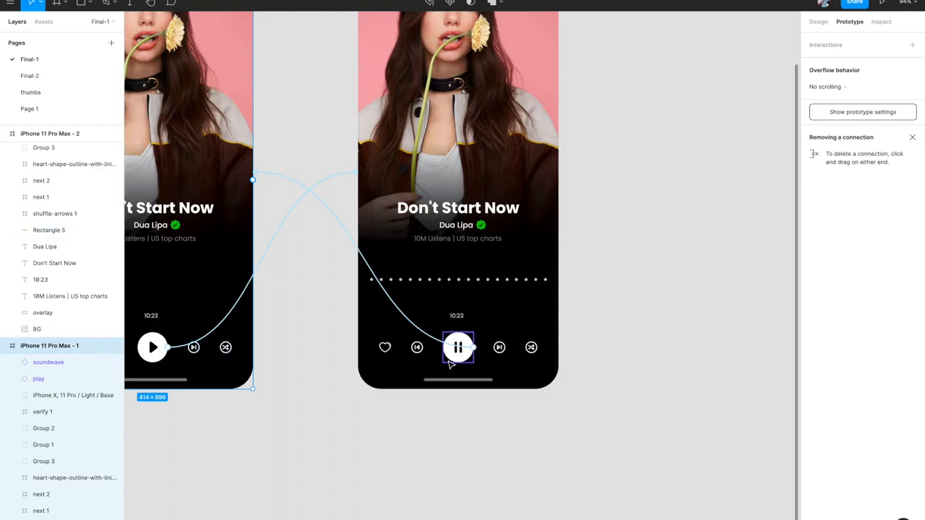
{"action": "scroll", "coordinate": [449, 361], "scroll_direction": "down", "scroll_amount": 3}
{"action": "scroll", "coordinate": [450, 364], "scroll_direction": "up", "scroll_amount": 2}
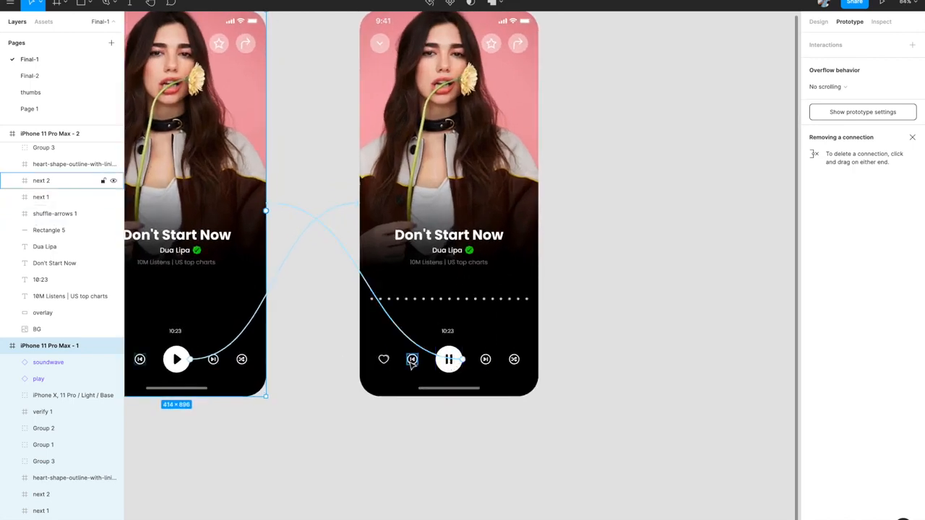
{"action": "scroll", "coordinate": [527, 381], "scroll_direction": "up", "scroll_amount": 2}
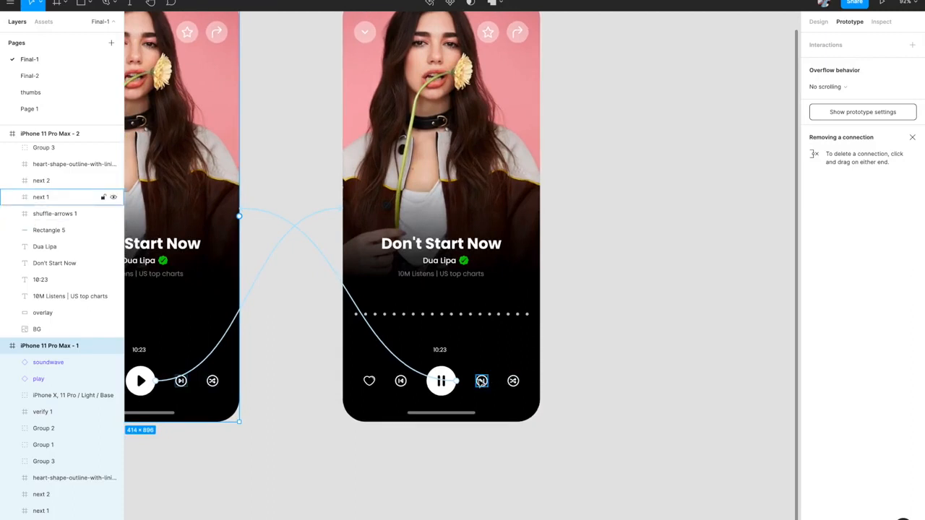
{"action": "scroll", "coordinate": [481, 380], "scroll_direction": "down", "scroll_amount": 3}
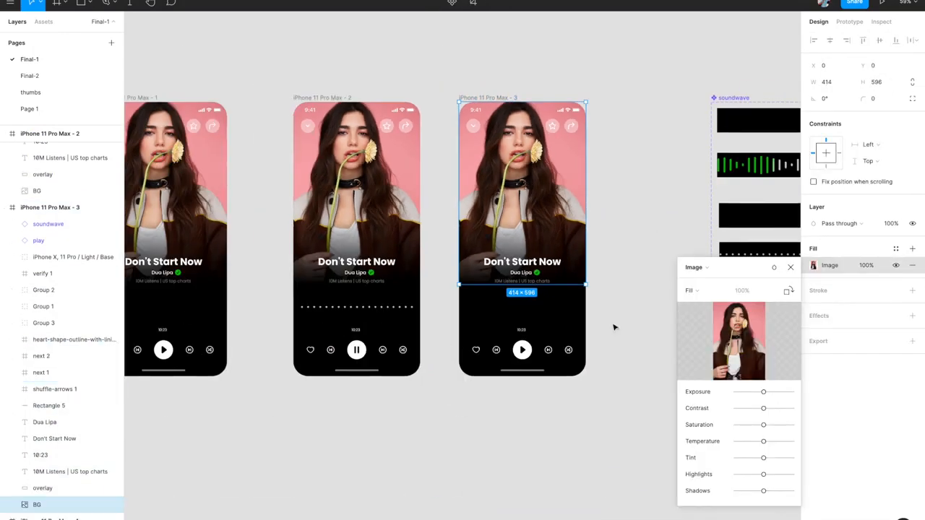
- Paste the new cover art on the third phone and retitle the song 'Blinding Lights'
{"action": "key", "text": "ctrl+v"}
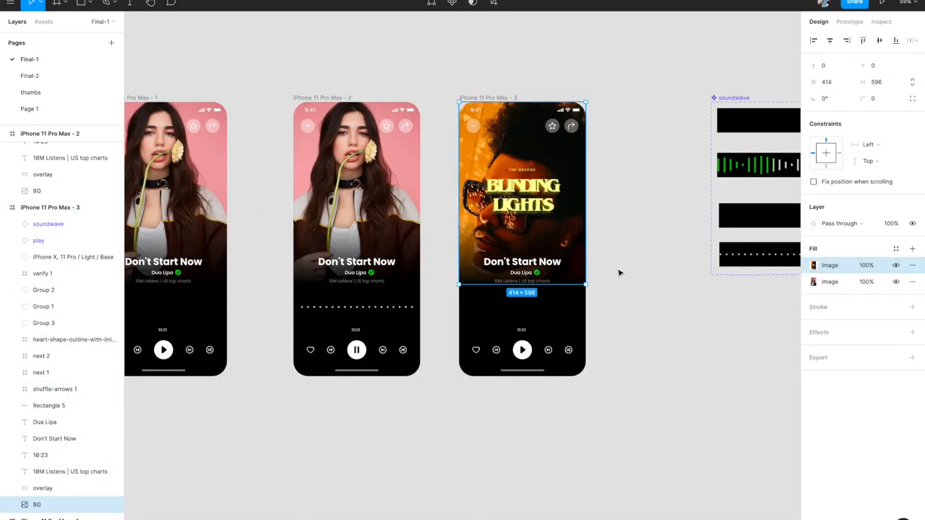
{"action": "left_click", "coordinate": [617, 271]}
{"action": "scroll", "coordinate": [526, 273], "scroll_direction": "up", "scroll_amount": 3}
{"action": "double_click", "coordinate": [522, 261]}
{"action": "type", "text": "Blinding "}
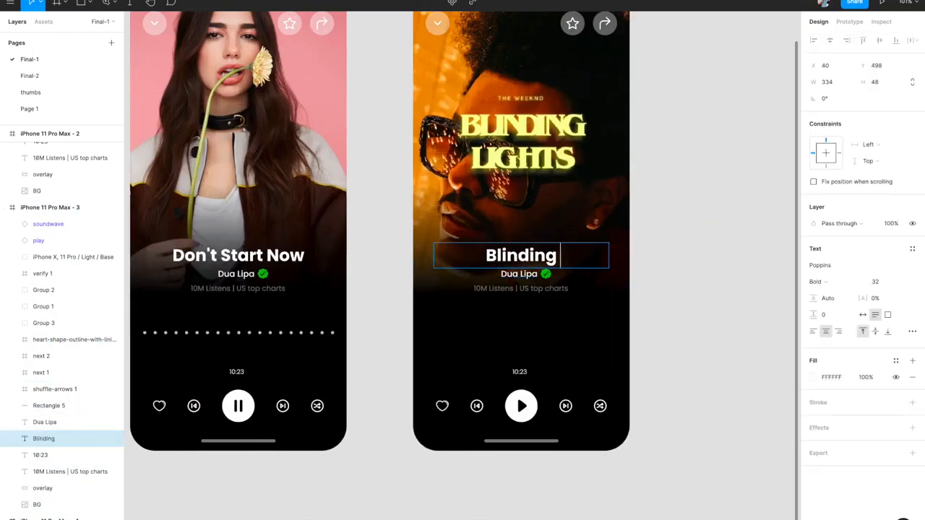
{"action": "type", "text": "Lights"}
{"action": "key", "text": "Escape"}
- Change the artist to 'The Weeknd', shift the verified checkmark beside it, and centre it horizontally
{"action": "double_click", "coordinate": [519, 274]}
{"action": "type", "text": "W"}
{"action": "key", "text": "BackSpace"}
{"action": "type", "text": "the"}
{"action": "key", "text": "BackSpace"}
{"action": "key", "text": "BackSpace"}
{"action": "key", "text": "BackSpace"}
{"action": "type", "text": "The"}
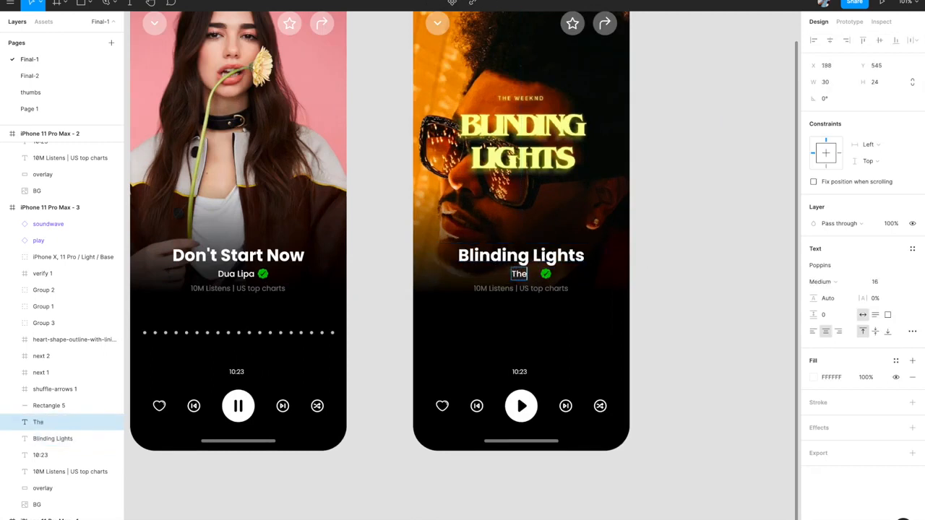
{"action": "type", "text": " Weeknd"}
{"action": "key", "text": "Escape"}
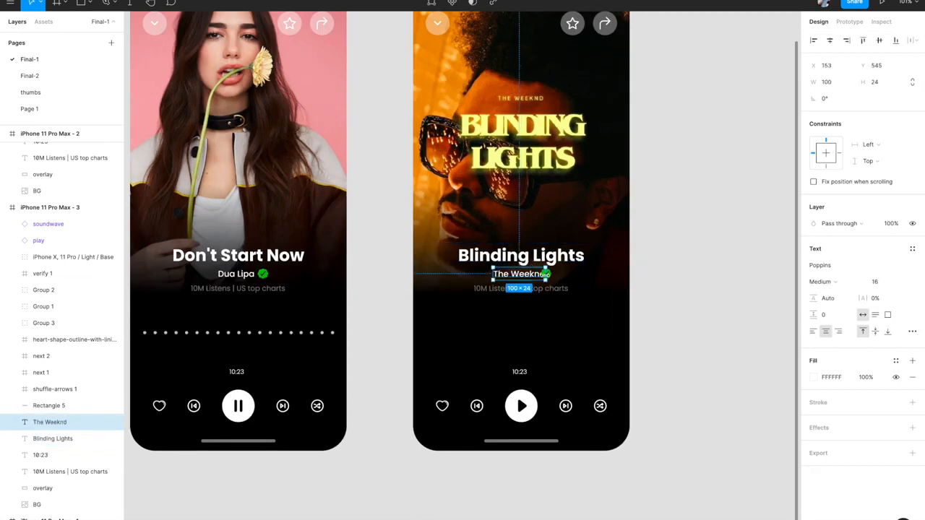
{"action": "scroll", "coordinate": [543, 276], "scroll_direction": "up", "scroll_amount": 3}
{"action": "left_click_drag", "start_coordinate": [543, 275], "coordinate": [559, 275]}
{"action": "left_click", "coordinate": [483, 274]}
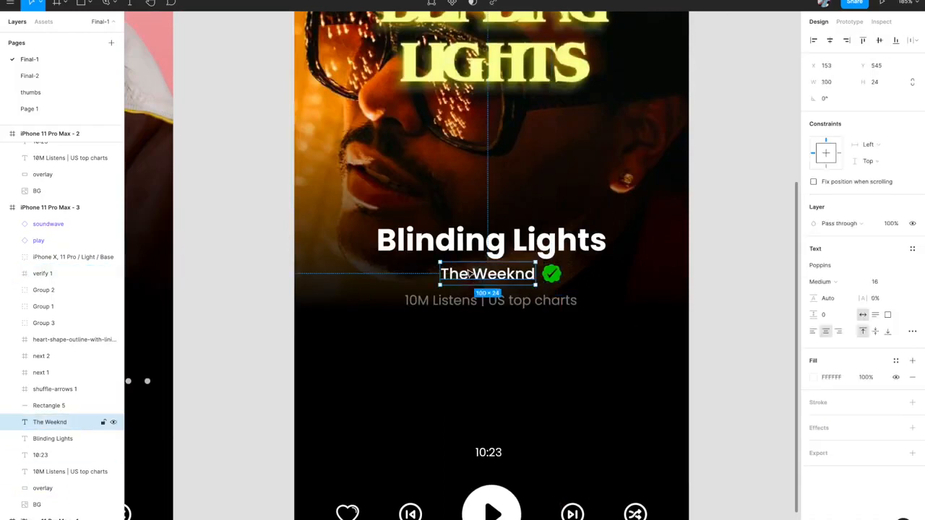
{"action": "left_click", "coordinate": [830, 41]}
- Change the listens count to 90M and centre that line horizontally
{"action": "double_click", "coordinate": [413, 300]}
{"action": "left_click", "coordinate": [411, 300]}
{"action": "key", "text": "BackSpace"}
{"action": "type", "text": "9"}
{"action": "key", "text": "Escape"}
{"action": "left_click", "coordinate": [829, 41]}
{"action": "scroll", "coordinate": [667, 215], "scroll_direction": "down", "scroll_amount": 5}
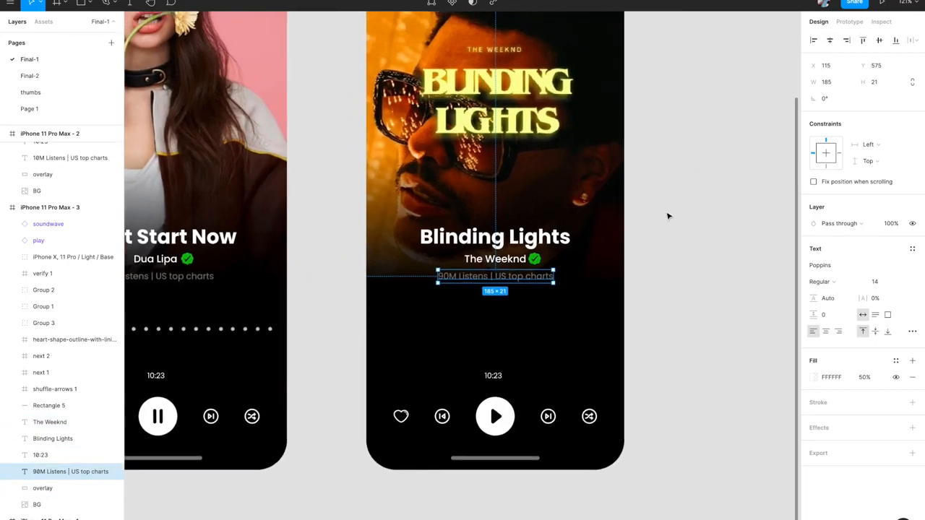
{"action": "left_click", "coordinate": [231, 166]}
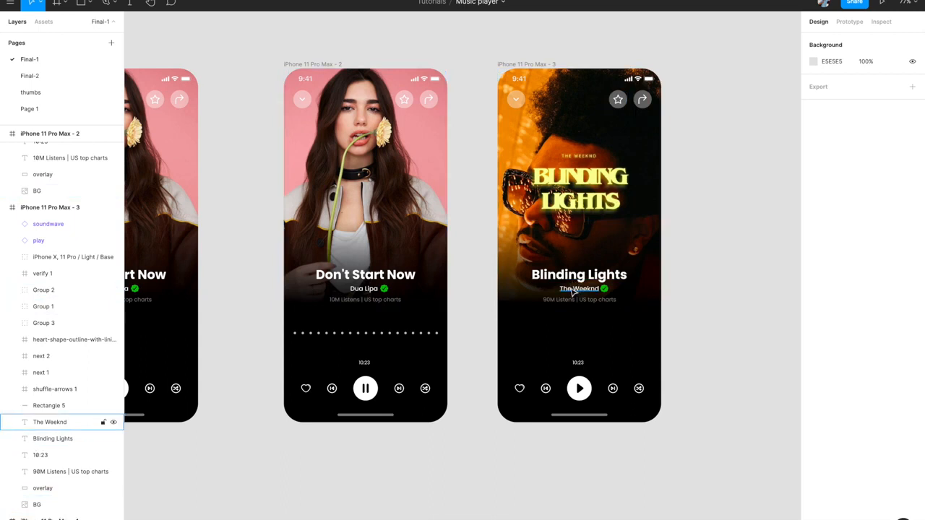
{"action": "scroll", "coordinate": [573, 291], "scroll_direction": "down", "scroll_amount": 2}
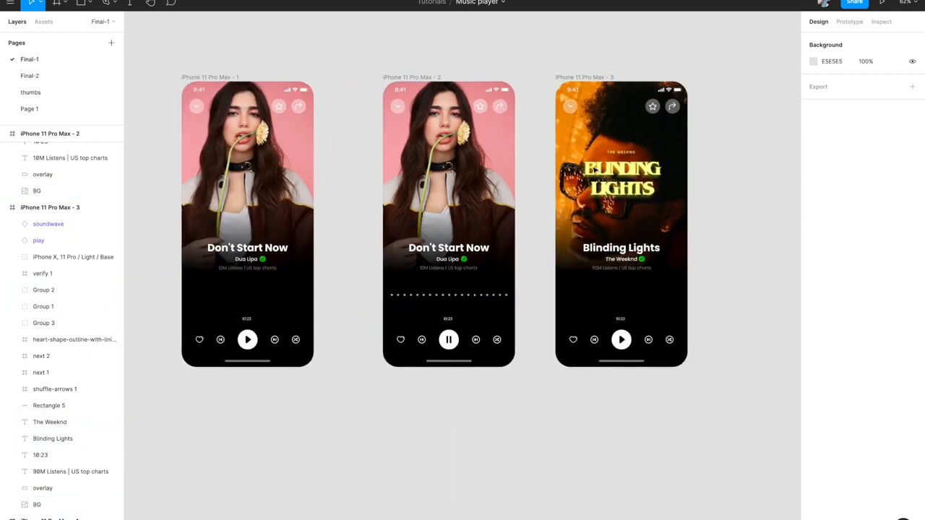
- Link the first phone's next-track button to the Blinding Lights screen
{"action": "left_click", "coordinate": [274, 340]}
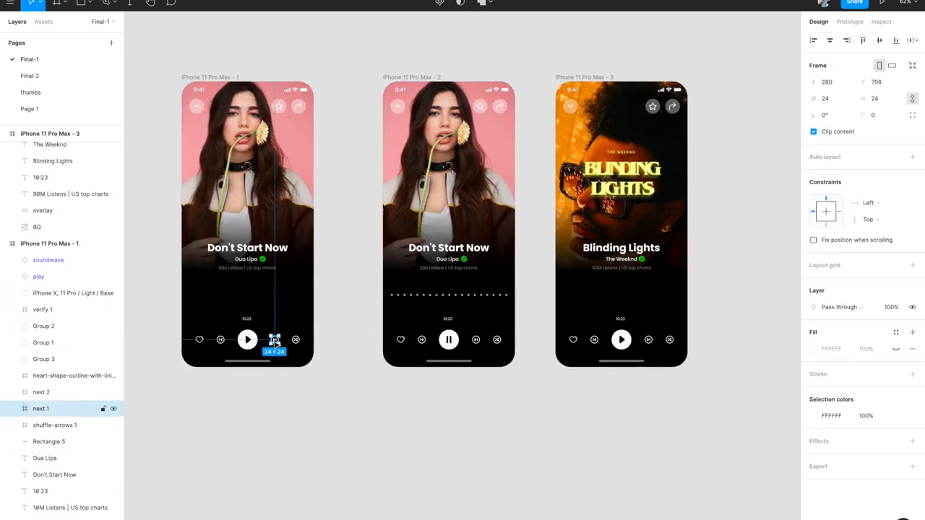
{"action": "left_click", "coordinate": [849, 21]}
{"action": "scroll", "coordinate": [336, 311], "scroll_direction": "up", "scroll_amount": 3}
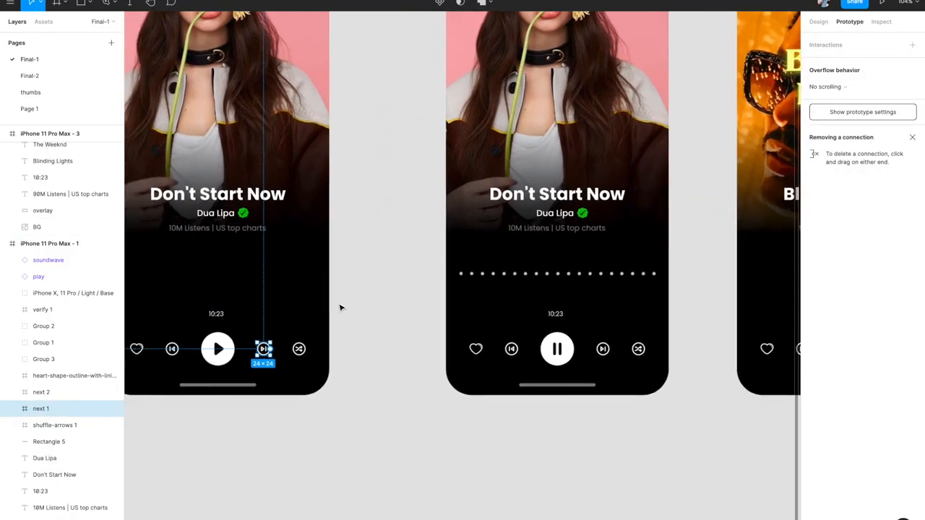
{"action": "left_click_drag", "start_coordinate": [284, 342], "coordinate": [683, 160]}
{"action": "scroll", "coordinate": [685, 163], "scroll_direction": "down", "scroll_amount": 2}
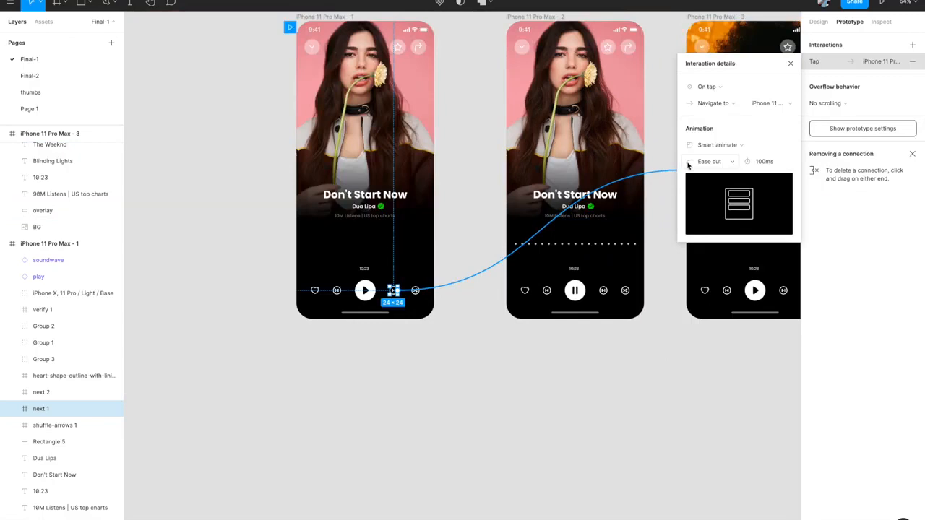
{"action": "scroll", "coordinate": [592, 209], "scroll_direction": "right", "scroll_amount": 2}
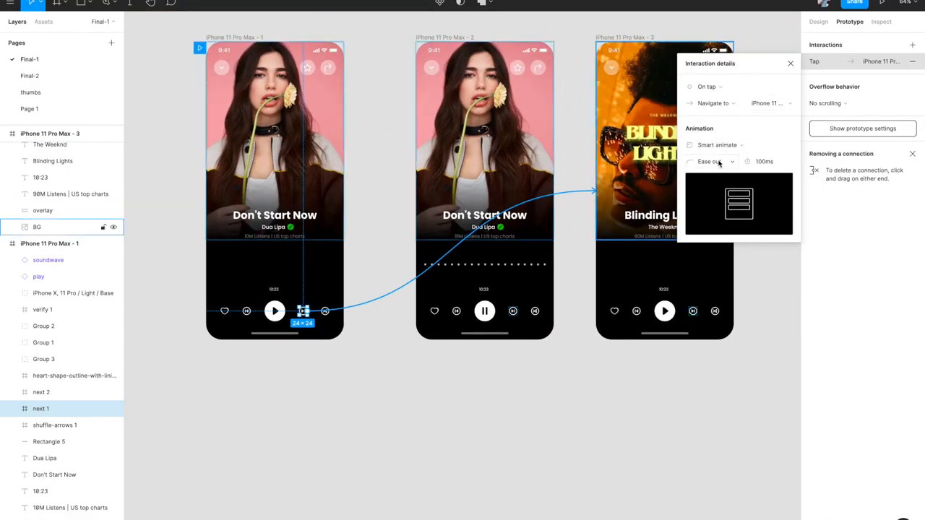
{"action": "left_click", "coordinate": [791, 63]}
- Link the second phone's next button to Blinding Lights and its previous button back to the first screen
{"action": "left_click", "coordinate": [515, 311]}
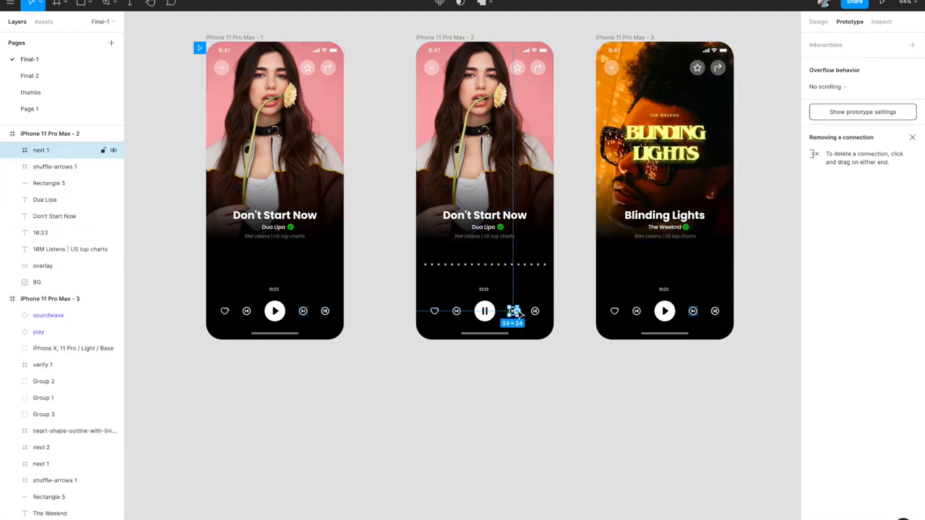
{"action": "left_click_drag", "start_coordinate": [518, 313], "coordinate": [614, 210]}
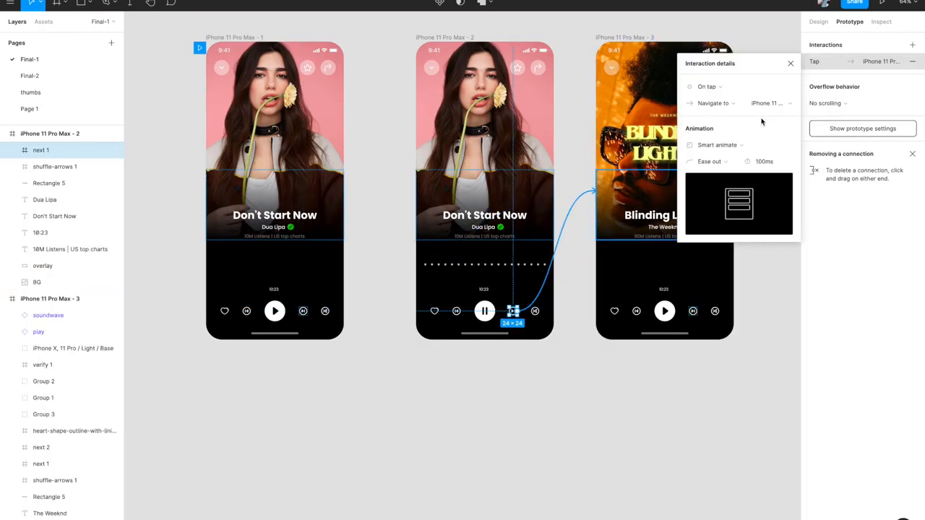
{"action": "left_click", "coordinate": [790, 64]}
{"action": "left_click", "coordinate": [637, 312]}
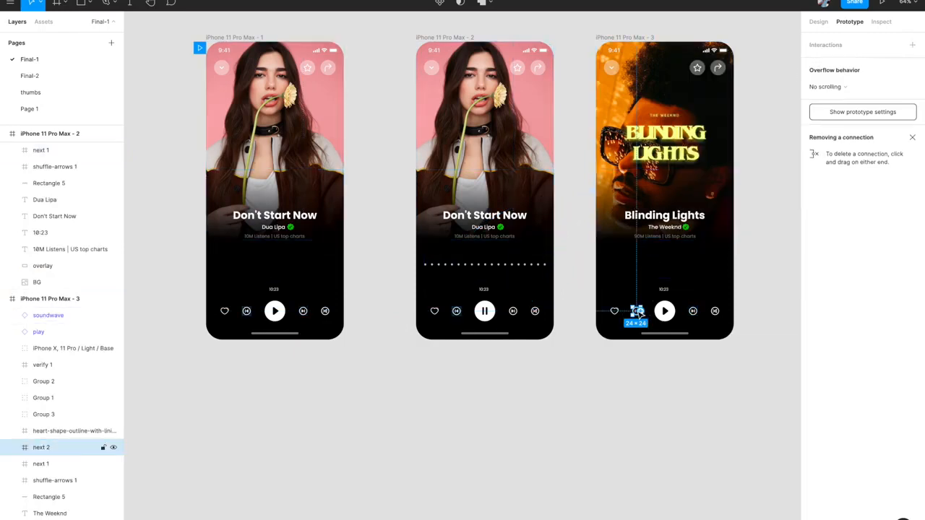
{"action": "left_click_drag", "start_coordinate": [639, 313], "coordinate": [330, 219]}
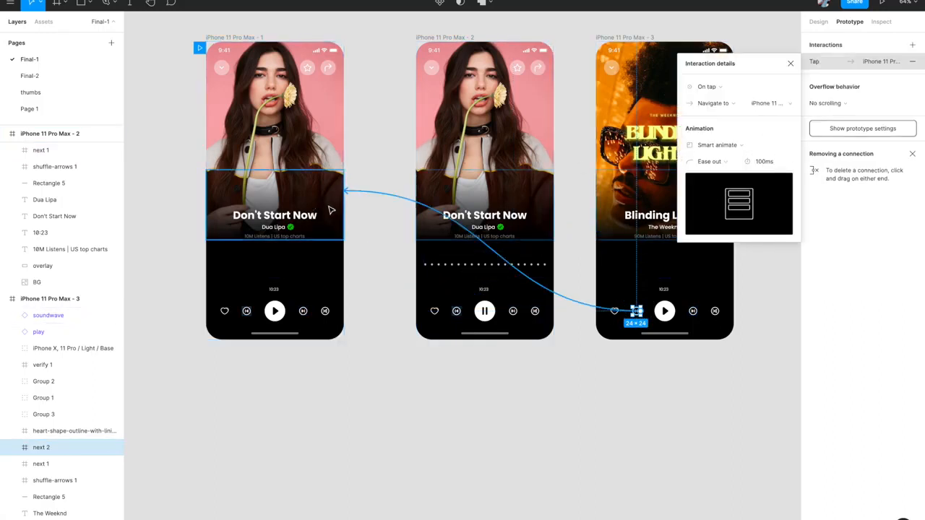
{"action": "left_click", "coordinate": [791, 64]}
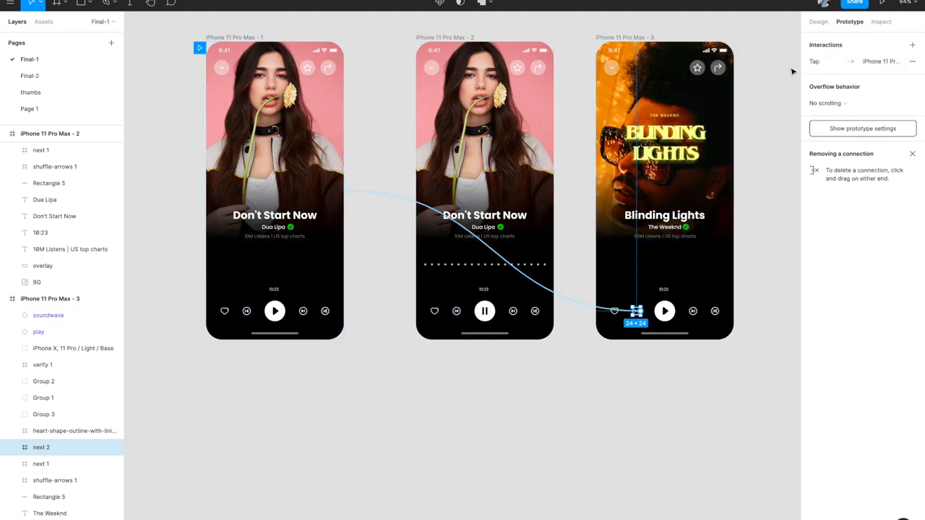
- Present the prototype starting from the first Don't Start Now screen
{"action": "scroll", "coordinate": [533, 264], "scroll_direction": "up", "scroll_amount": 3}
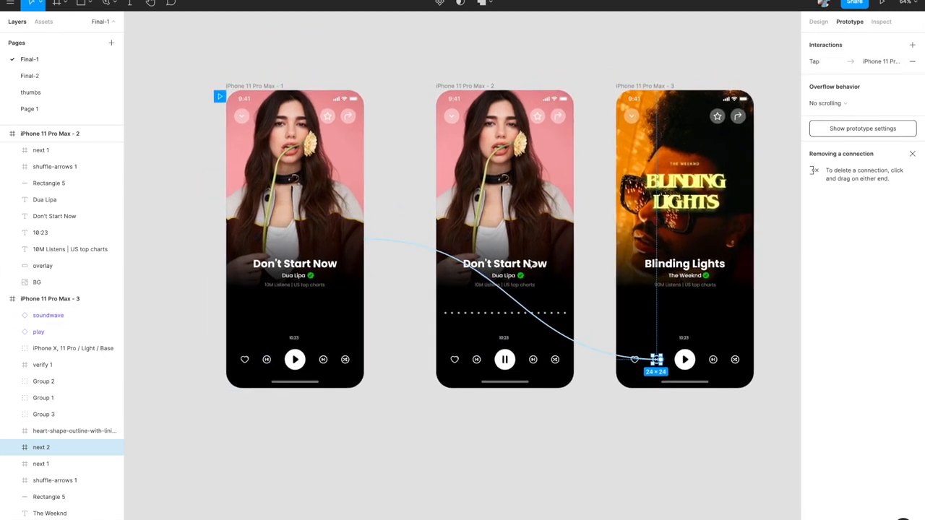
{"action": "left_click", "coordinate": [522, 52]}
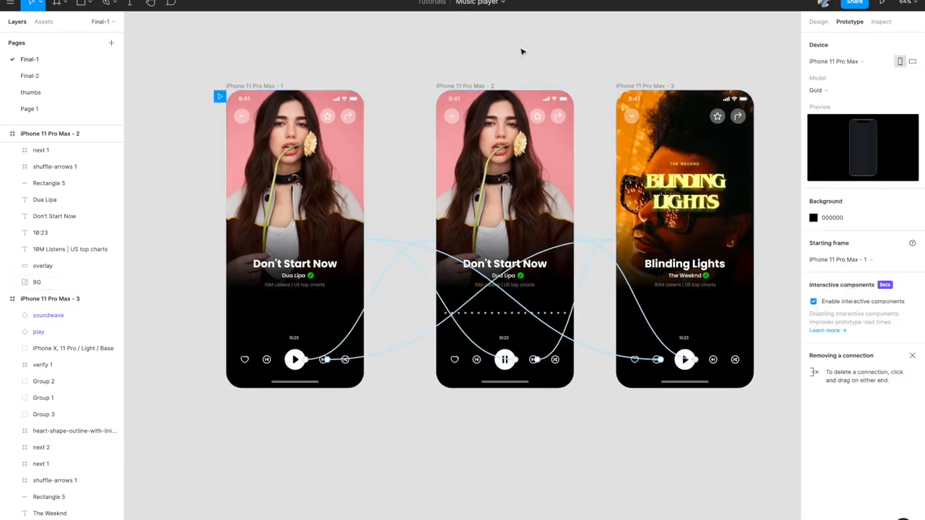
{"action": "left_click", "coordinate": [263, 87]}
{"action": "left_click", "coordinate": [878, 4]}
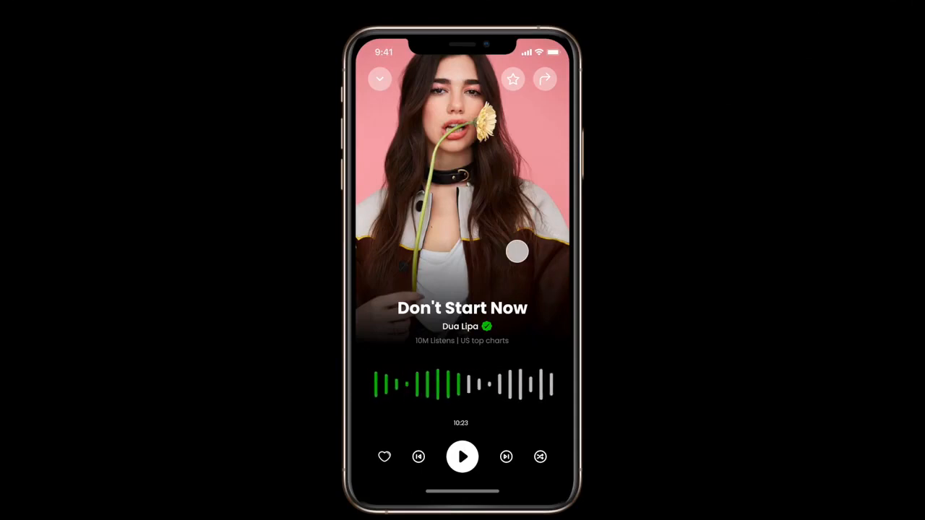
- Play Don't Start Now, skip to Blinding Lights, go back, skip forward again, and play Blinding Lights
{"action": "left_click", "coordinate": [463, 457]}
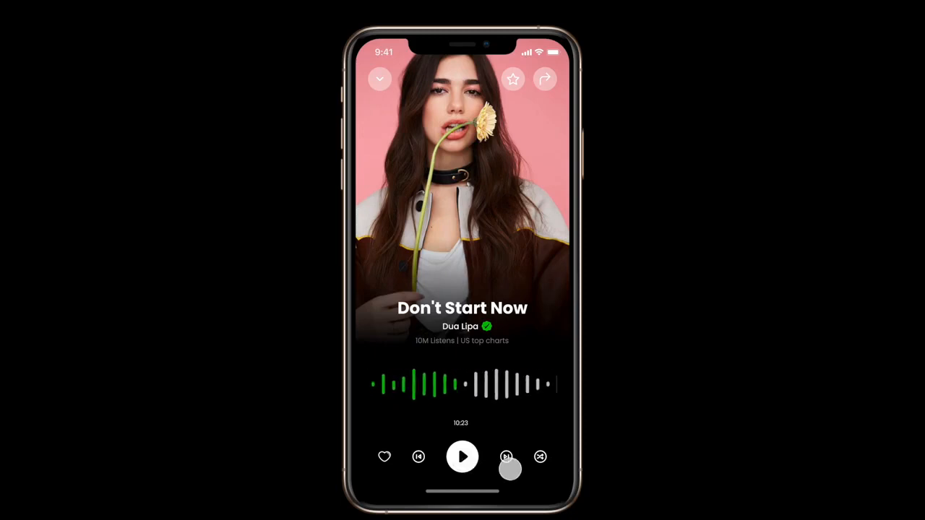
{"action": "left_click", "coordinate": [505, 456]}
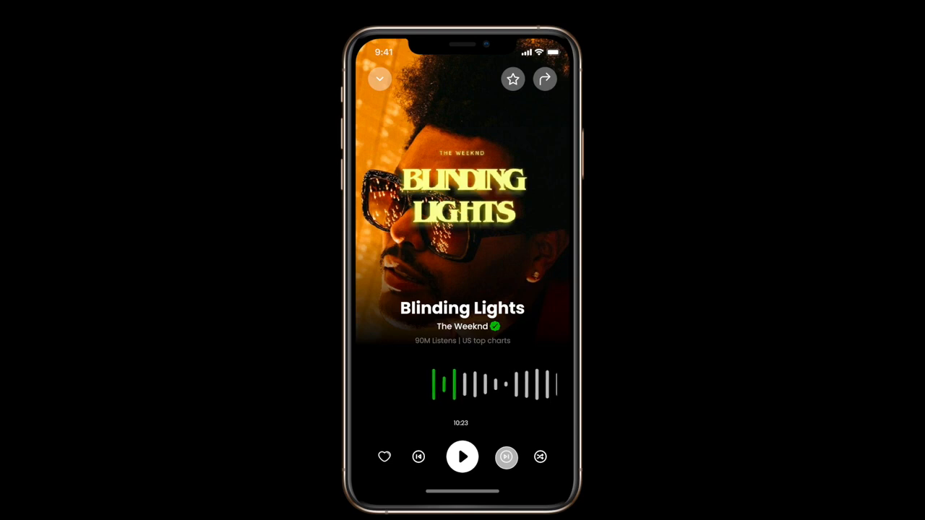
{"action": "left_click", "coordinate": [417, 457]}
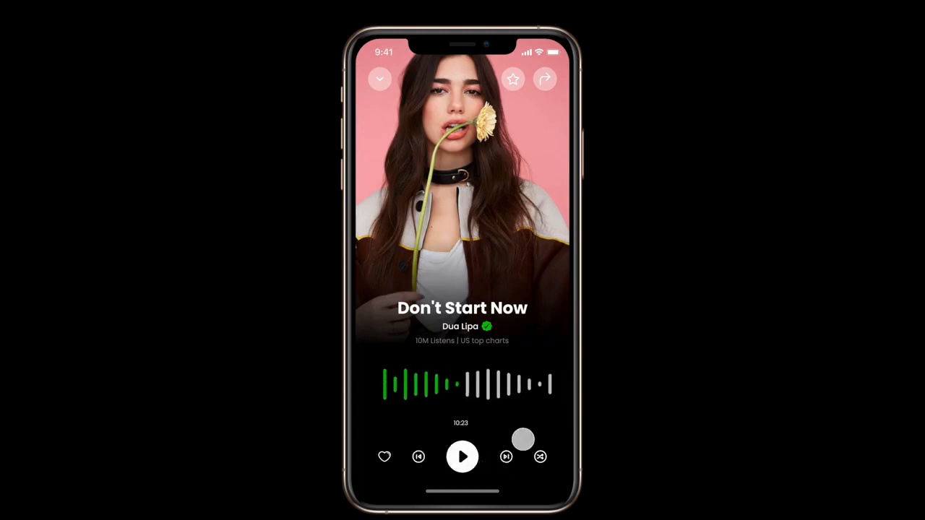
{"action": "left_click", "coordinate": [506, 457]}
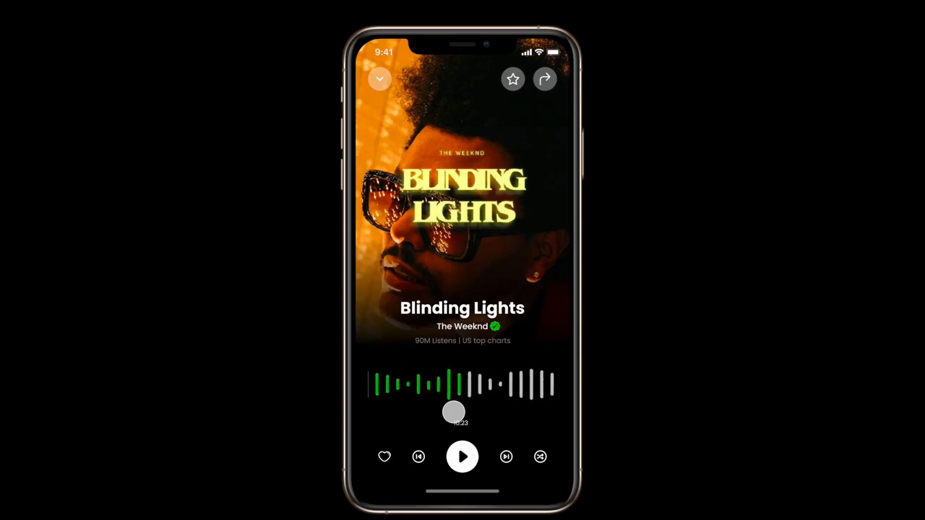
{"action": "left_click", "coordinate": [462, 456]}
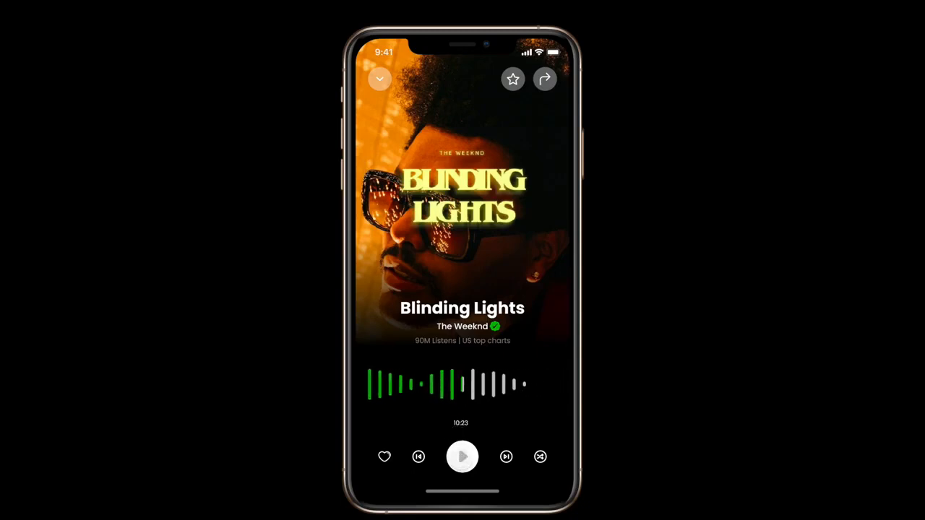